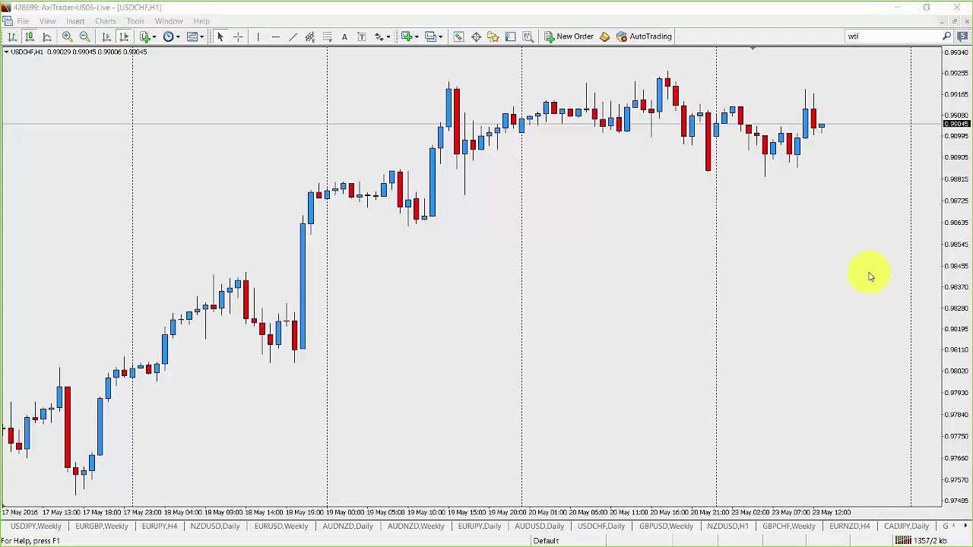
# Leave the USDCHF H1 chart and open the USDJPY Daily chart
pyautogui.click(955, 26)
pyautogui.click(955, 26)
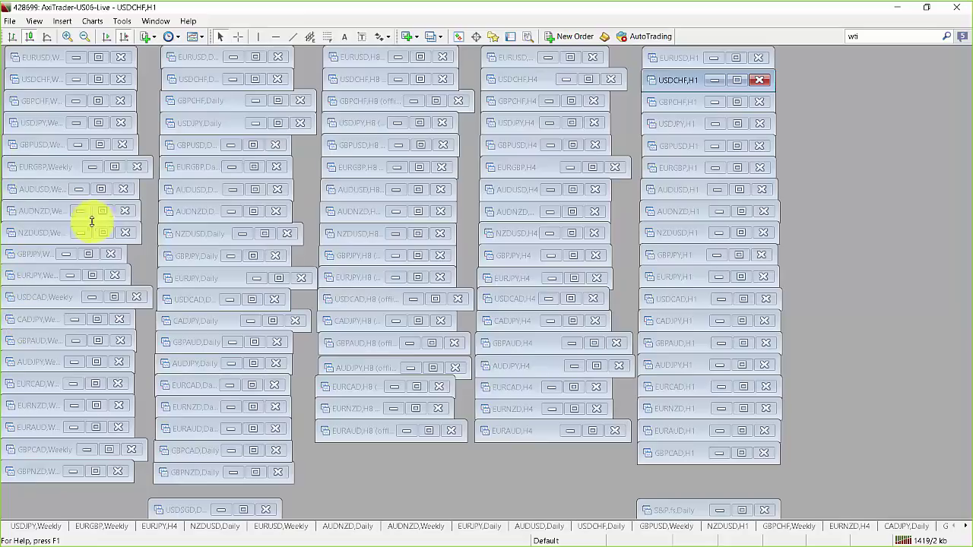
pyautogui.click(274, 123)
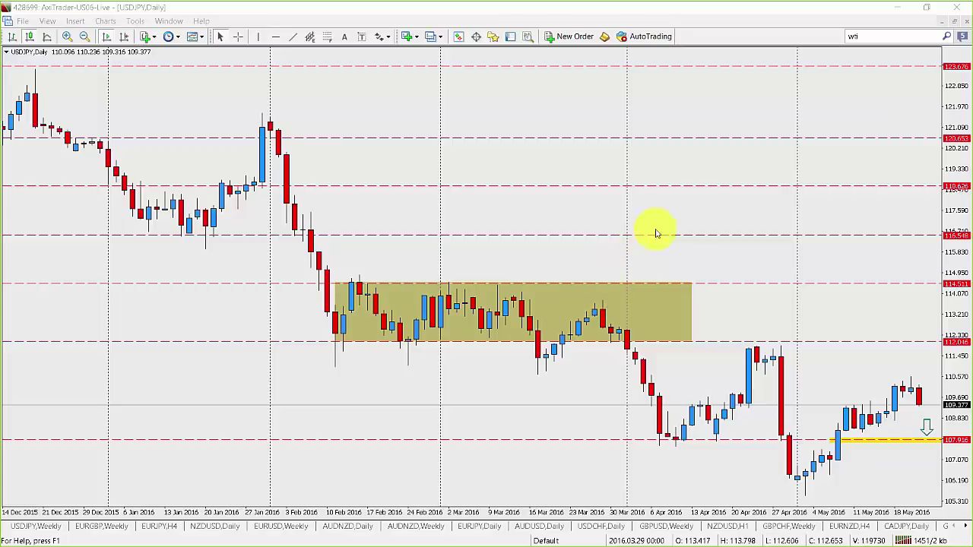
# Switch to the offline USDJPY H8 chart and refresh its price data
pyautogui.click(956, 28)
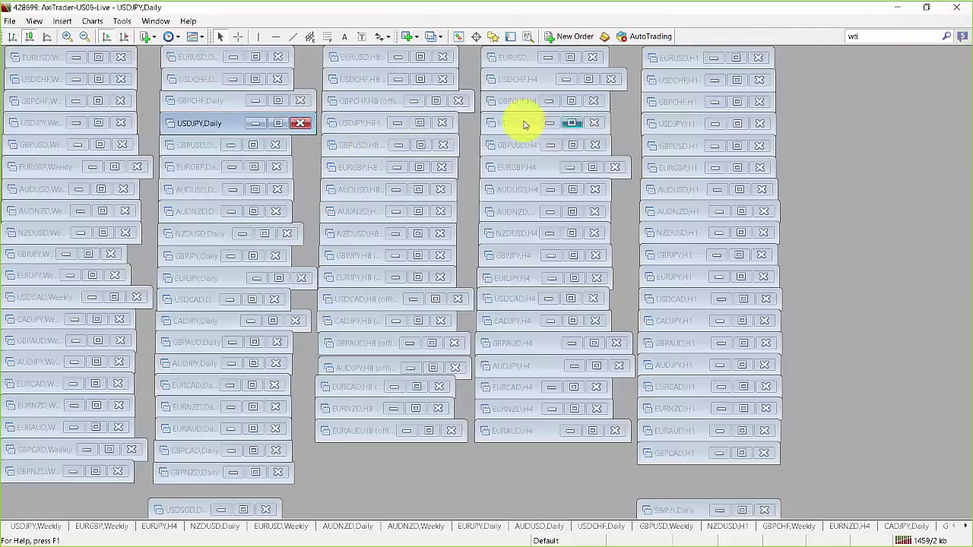
pyautogui.doubleClick(424, 128)
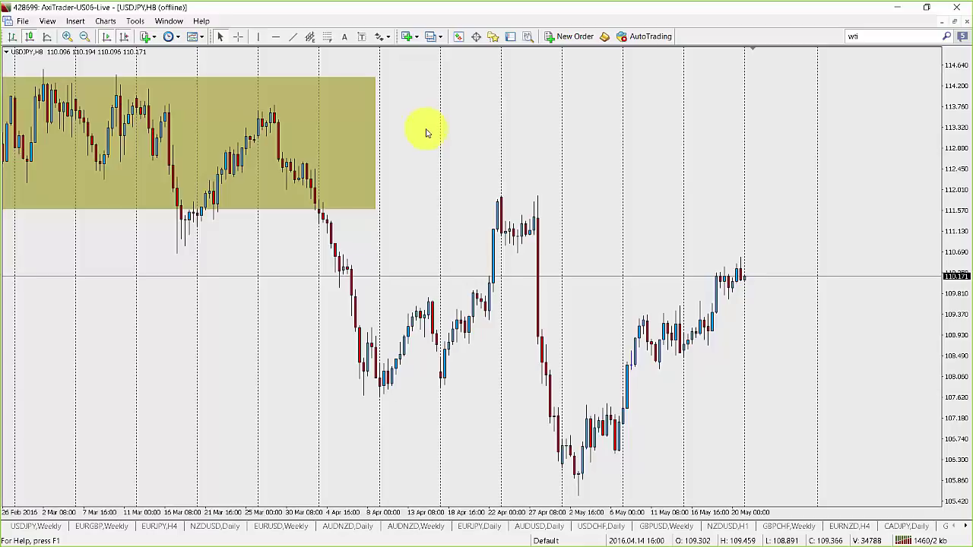
pyautogui.rightClick(524, 166)
pyautogui.click(567, 284)
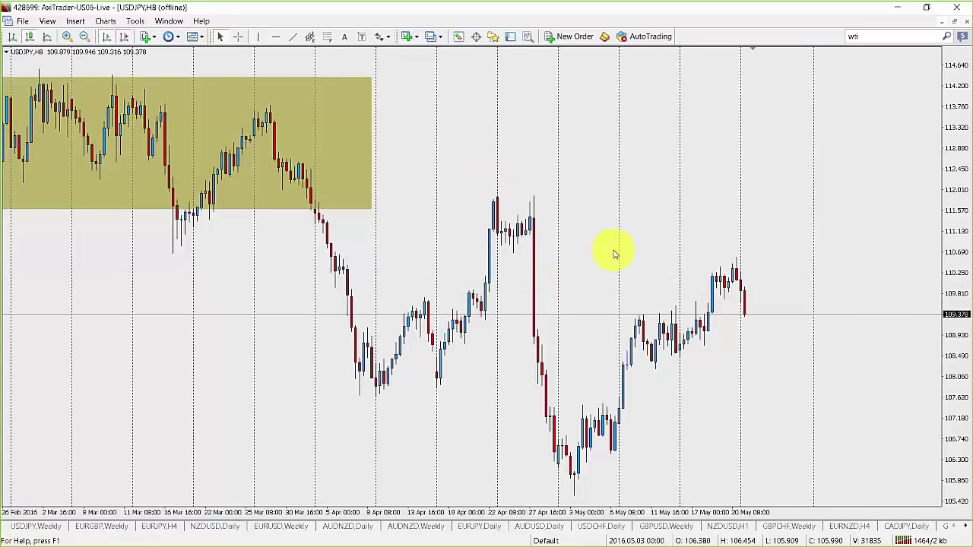
# Open the USDJPY H4 chart and go back to the price action from mid-December 2015 to early February 2016
pyautogui.click(942, 21)
pyautogui.click(571, 123)
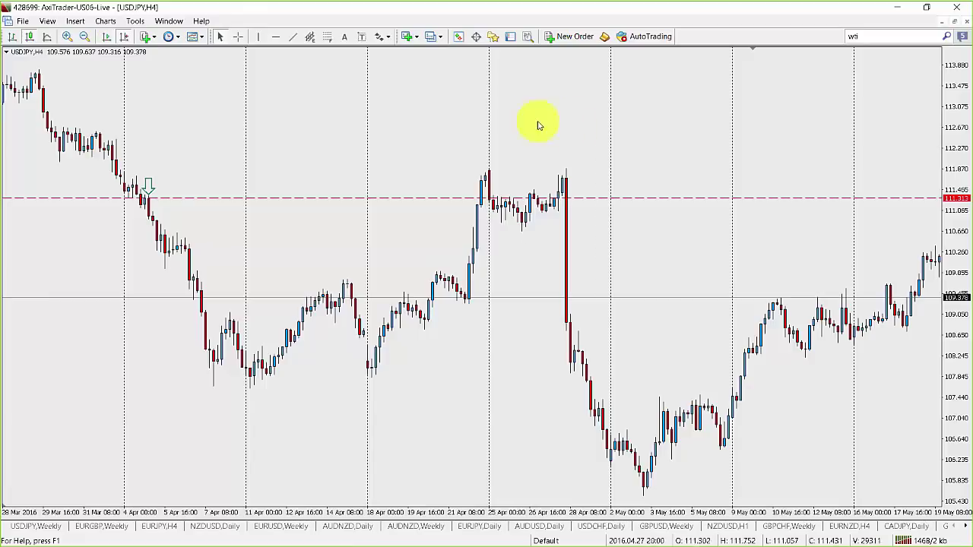
pyautogui.moveTo(402, 152); pyautogui.dragTo(228, 168)
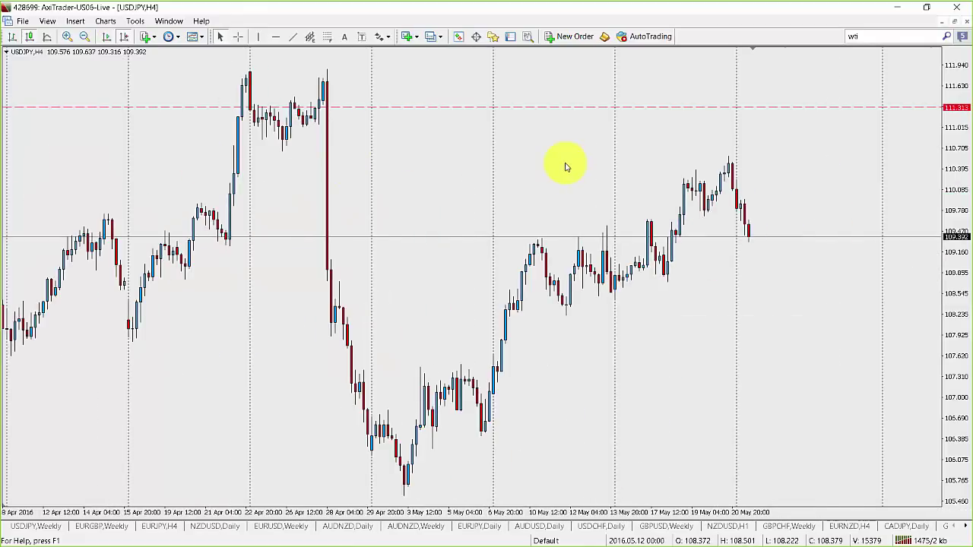
pyautogui.scroll(-5, 519, 166)
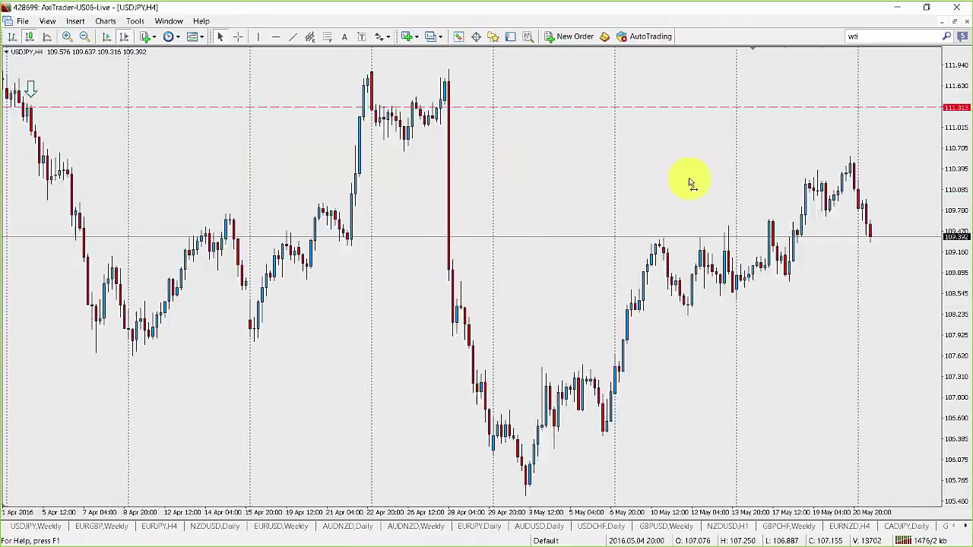
pyautogui.scroll(-1, 648, 167)
pyautogui.scroll(-5, 716, 139)
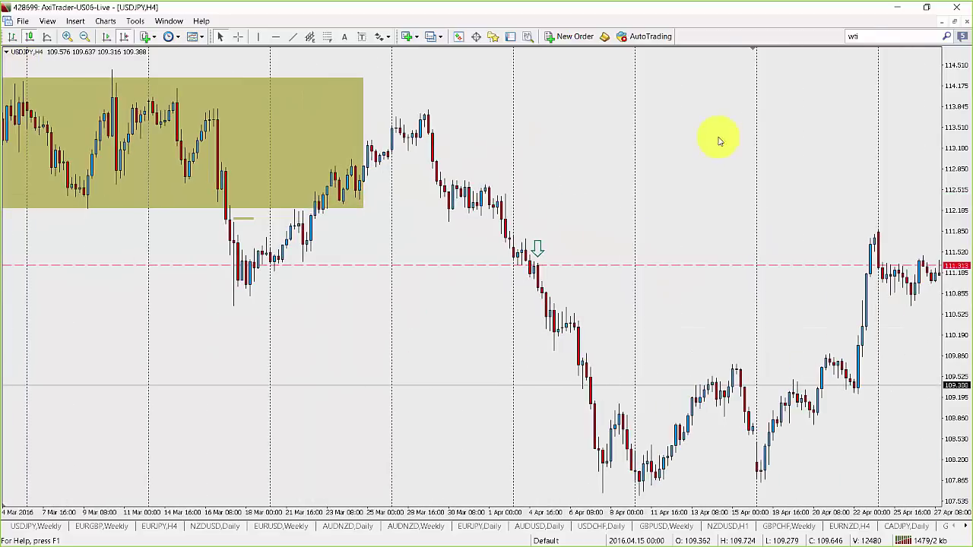
pyautogui.scroll(-6, 626, 96)
pyautogui.scroll(-6, 680, 168)
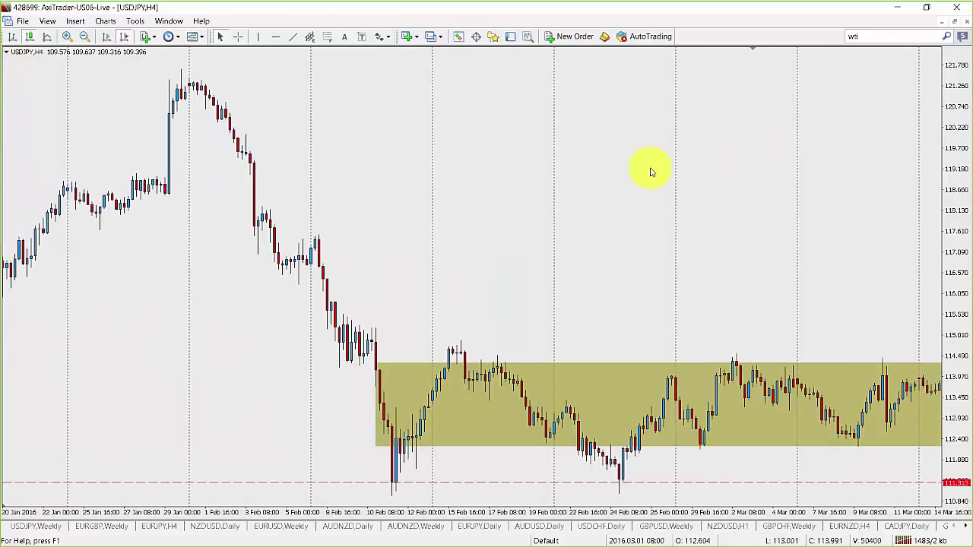
pyautogui.scroll(-4, 441, 217)
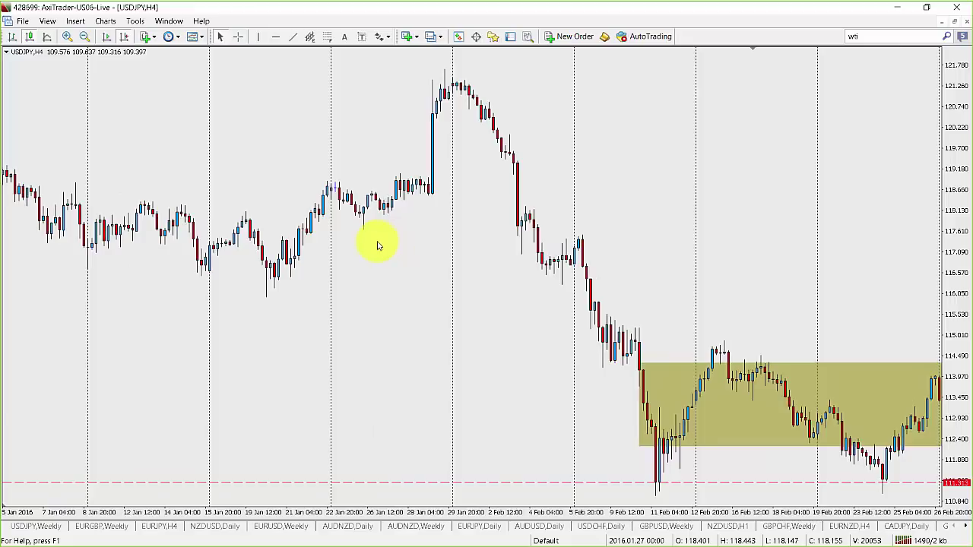
pyautogui.scroll(-5, 430, 243)
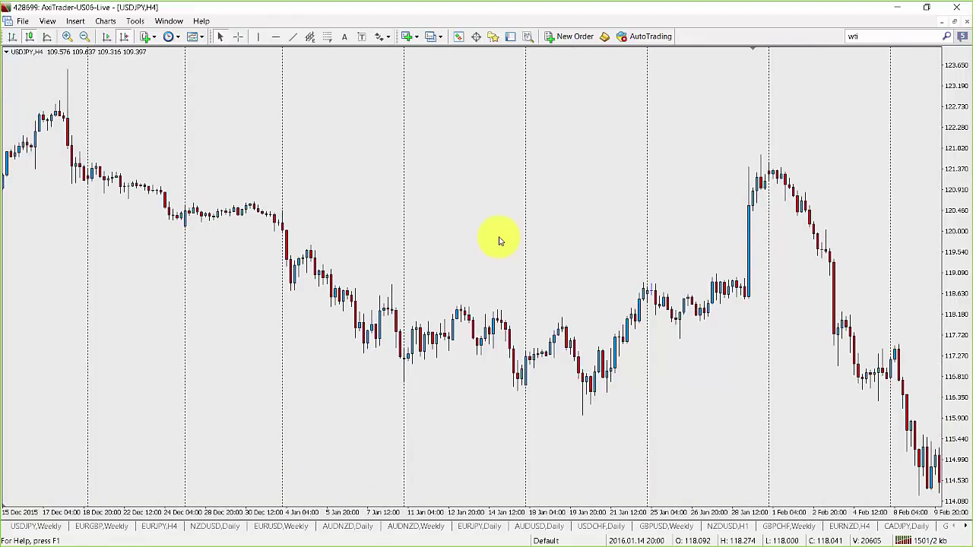
# Draw a thin rectangle zone at about 118.2 from 8 January to 28 January 2016 on the H4 chart
pyautogui.click(73, 24)
pyautogui.moveTo(69, 112)
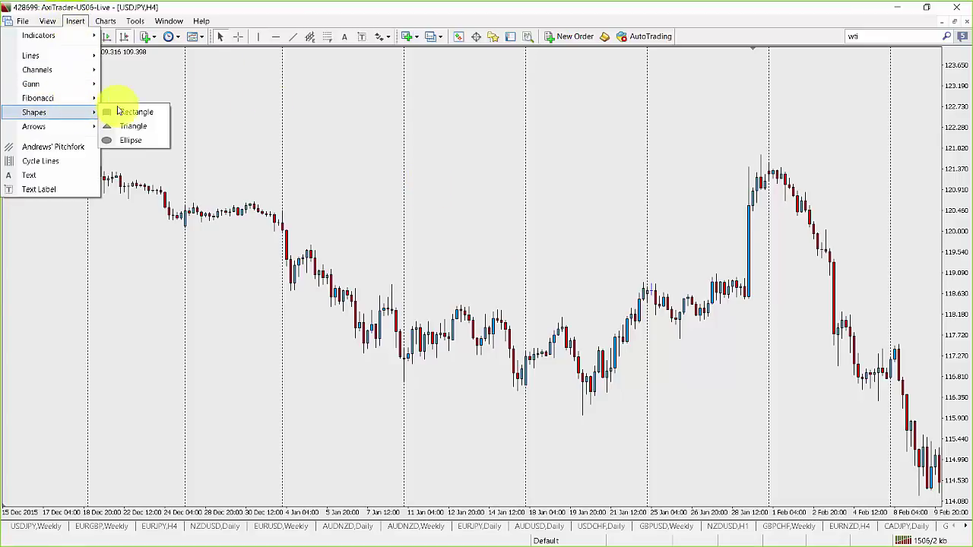
pyautogui.click(128, 111)
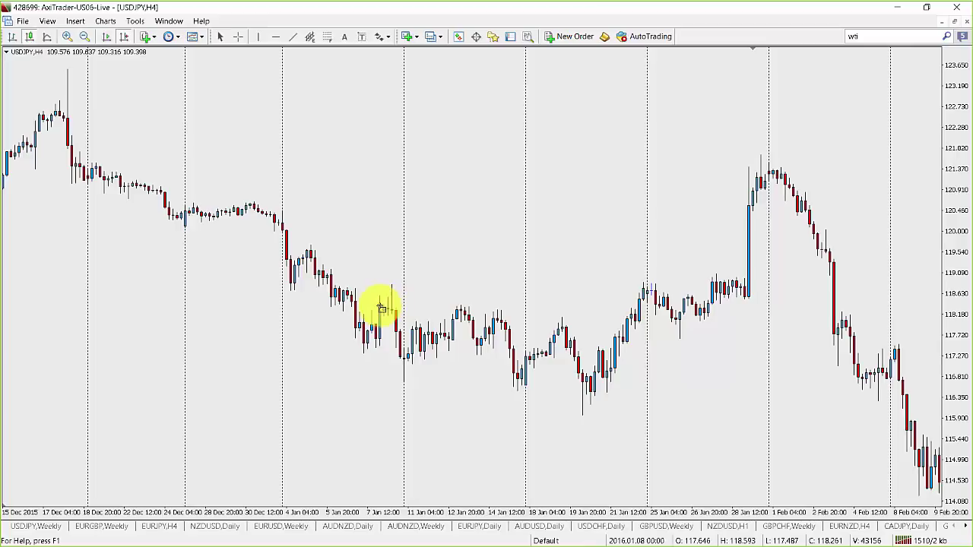
pyautogui.moveTo(380, 309)
pyautogui.mouseDown()
pyautogui.moveTo(681, 326)
pyautogui.moveTo(751, 313)
pyautogui.mouseUp()
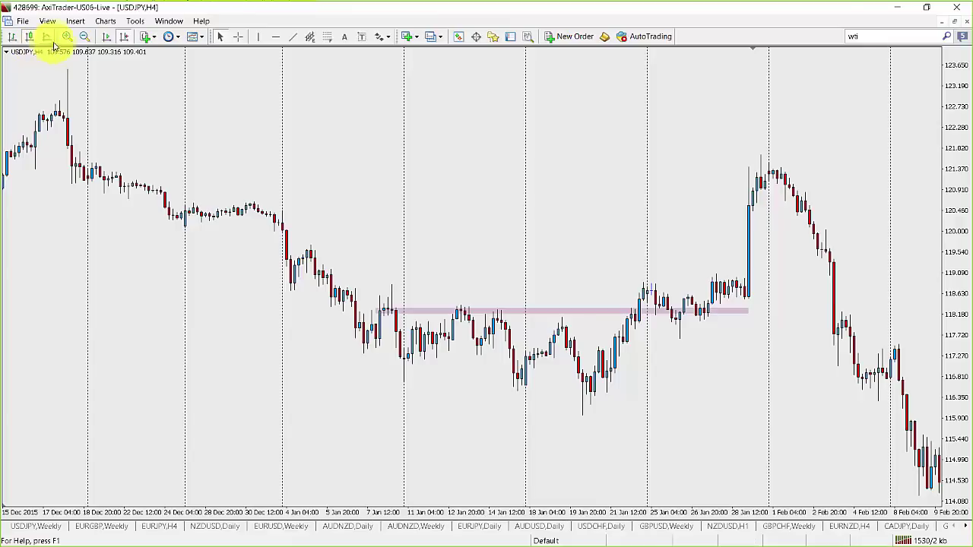
# Enlarge the candles around the zone and place an Arrow Down above the long upper wick of 8 January 2016
pyautogui.click(67, 36)
pyautogui.scroll(-10, 760, 220)
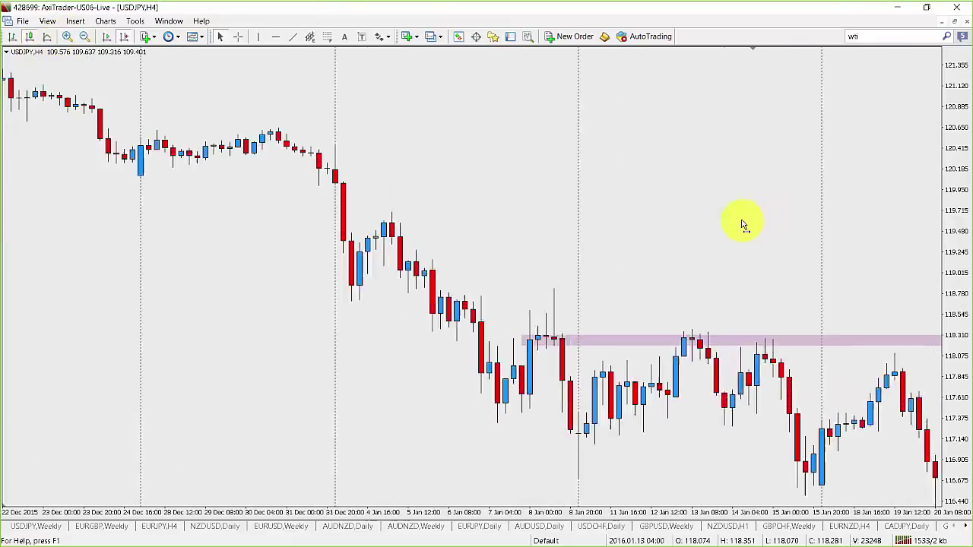
pyautogui.scroll(-3, 735, 224)
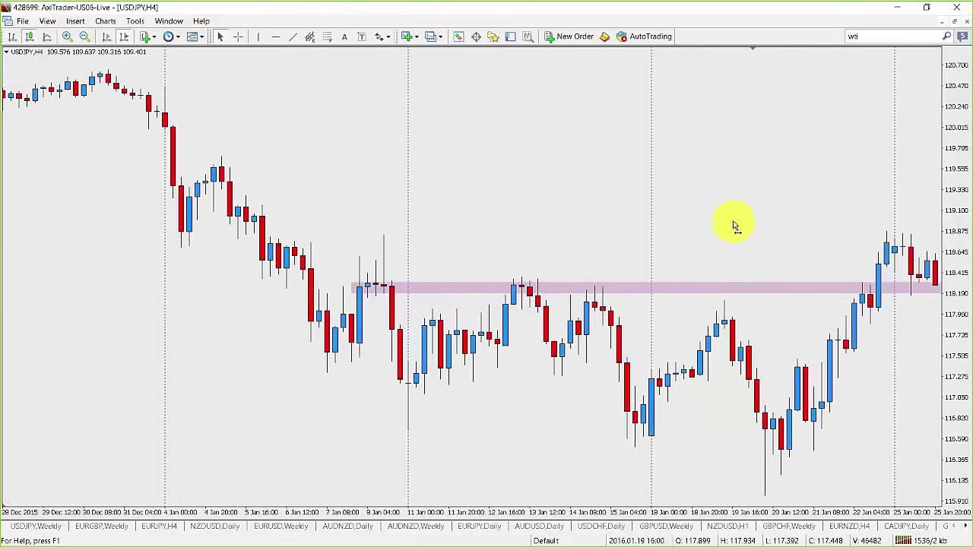
pyautogui.scroll(-2, 731, 224)
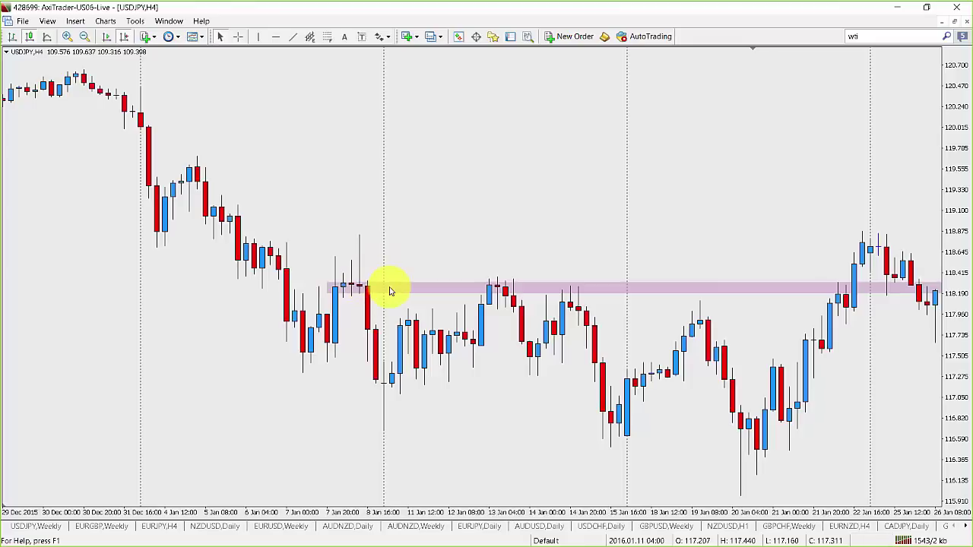
pyautogui.click(386, 37)
pyautogui.click(403, 95)
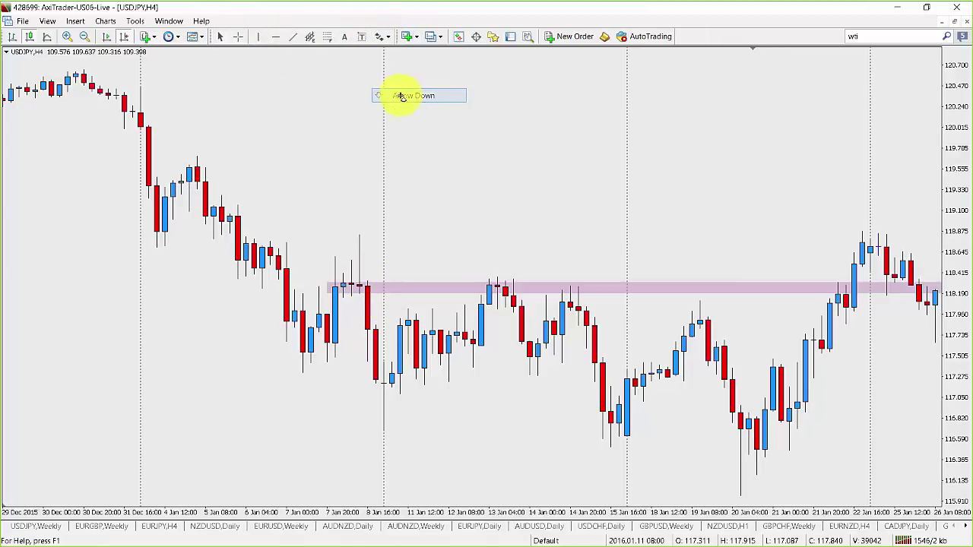
pyautogui.click(361, 217)
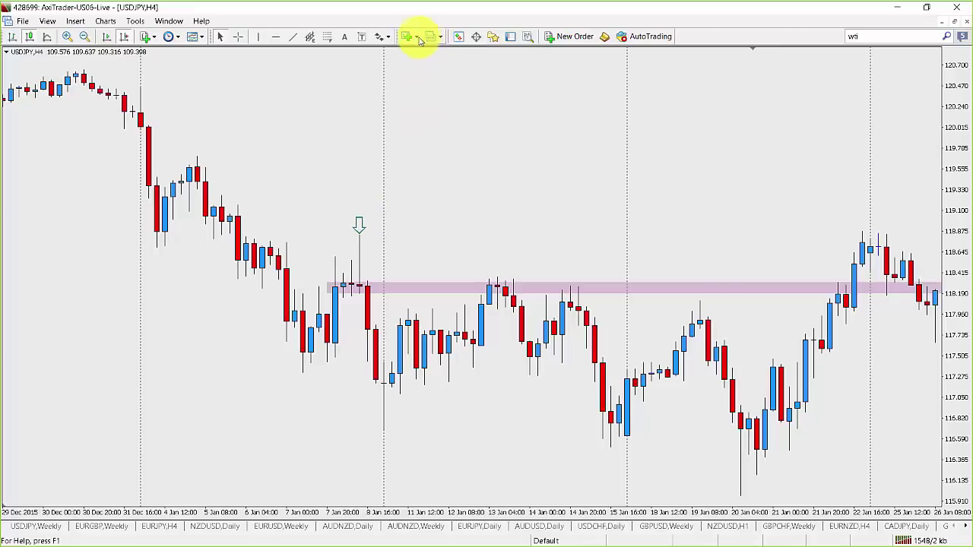
# Place an Arrow Up below the long lower wick of the 26 January 2016 08:00 candle
pyautogui.click(375, 39)
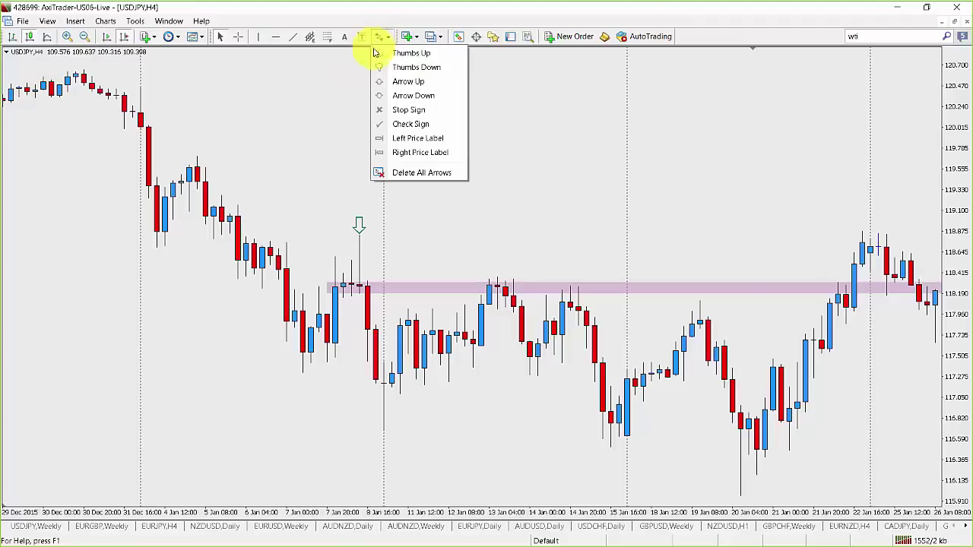
pyautogui.click(396, 82)
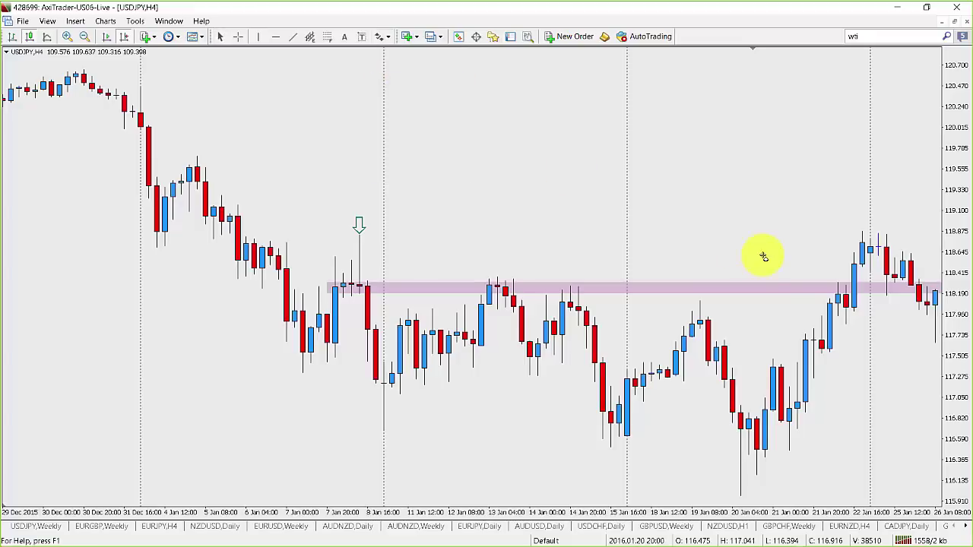
pyautogui.click(934, 355)
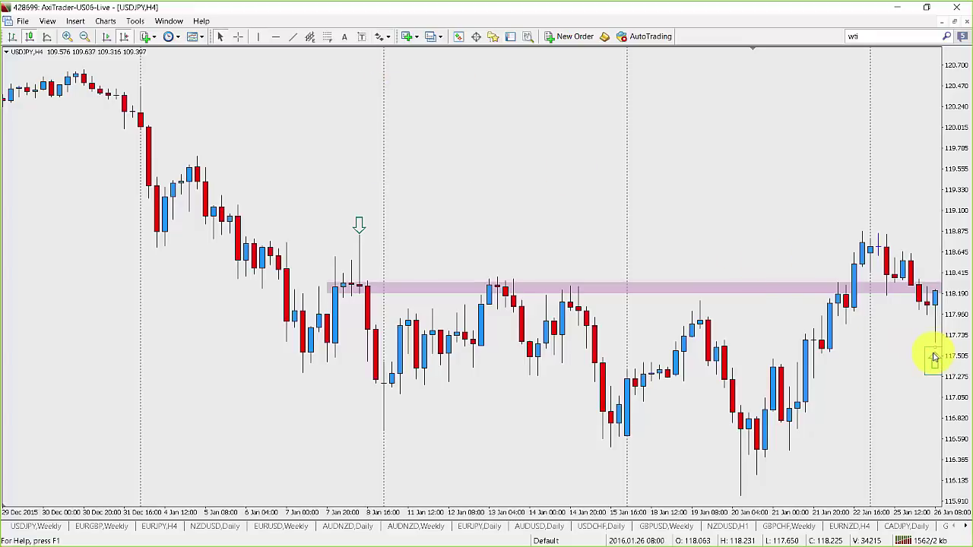
# Change the up arrow's colour to Red and deselect it
pyautogui.rightClick(934, 356)
pyautogui.click(931, 363)
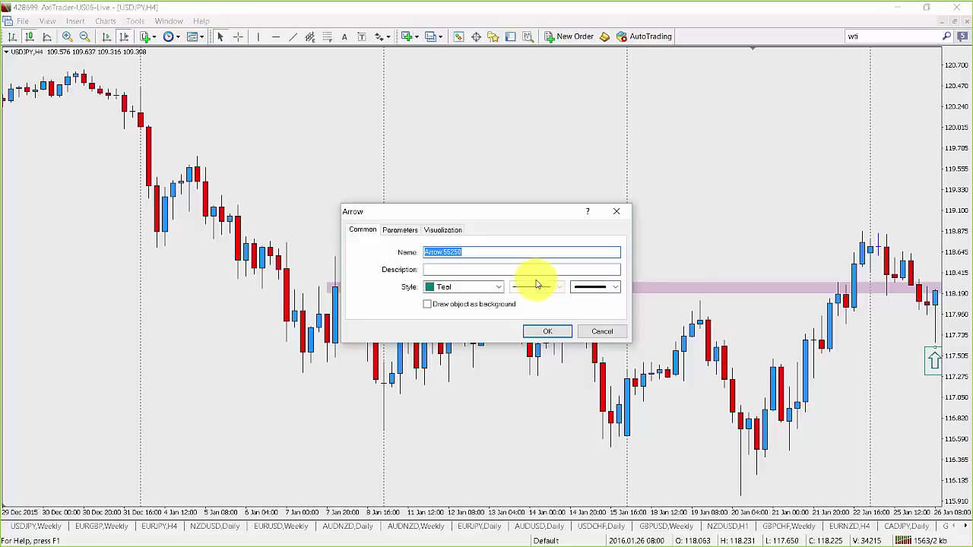
pyautogui.click(443, 288)
pyautogui.click(511, 368)
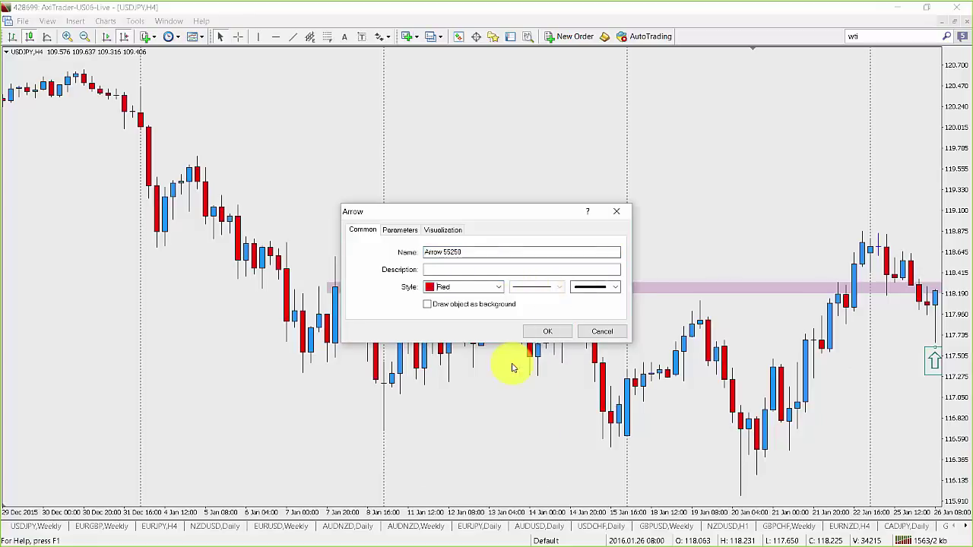
pyautogui.click(541, 332)
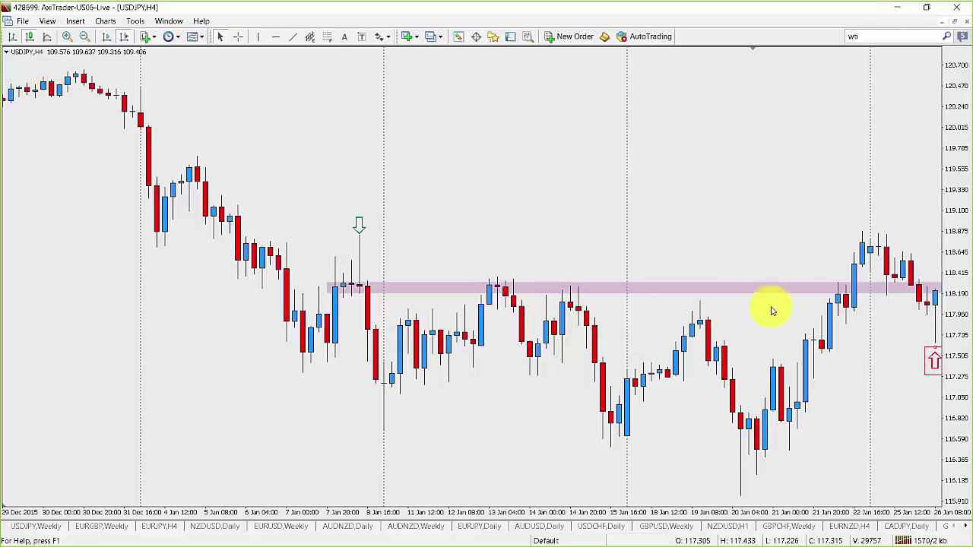
pyautogui.doubleClick(936, 356)
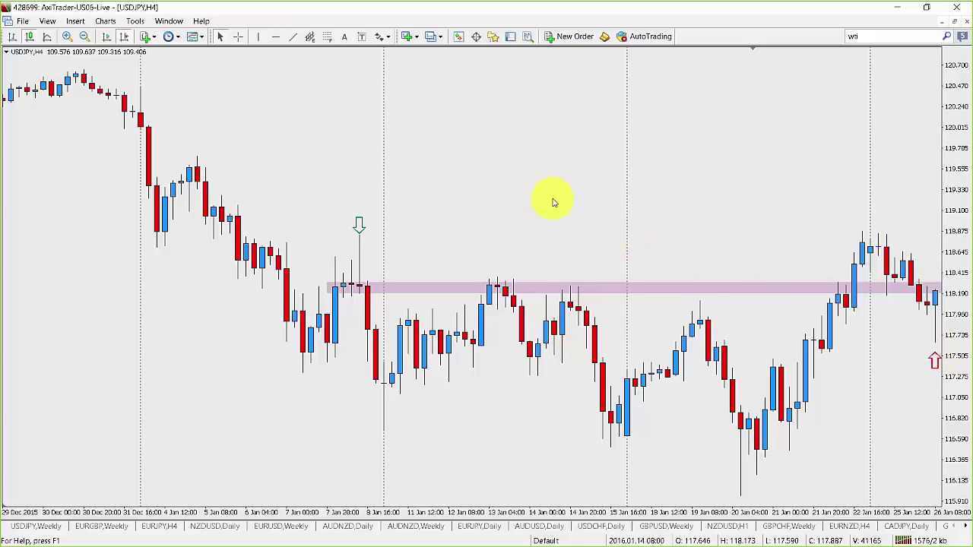
# Add a text object above the candles reading "1) open & close are inside the previous candles"
pyautogui.click(344, 36)
pyautogui.click(419, 87)
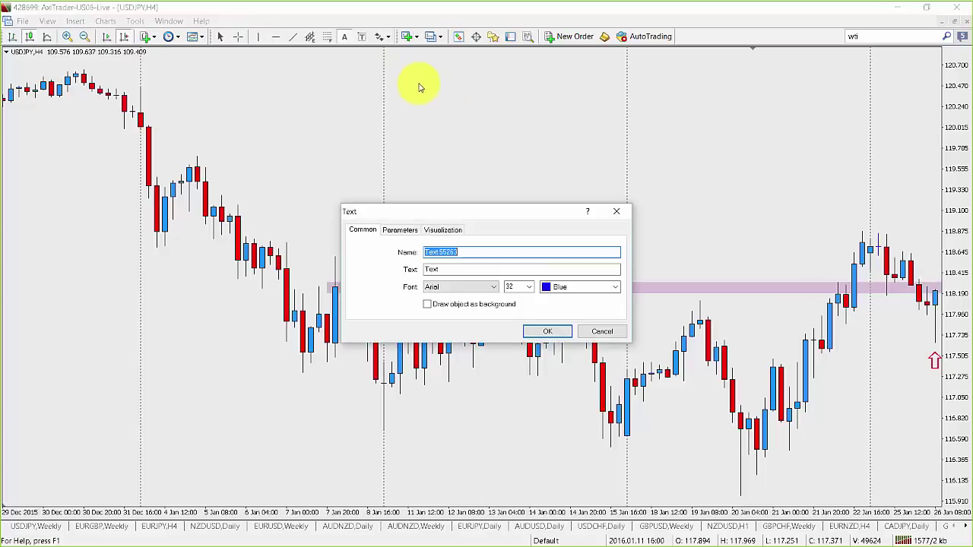
pyautogui.doubleClick(458, 269)
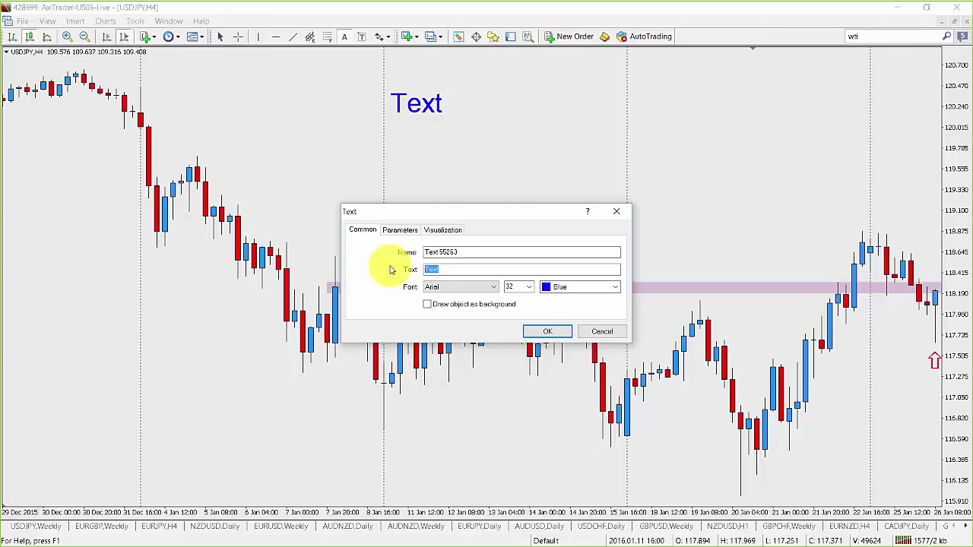
pyautogui.write('1) o')
pyautogui.write('pen & close are insi')
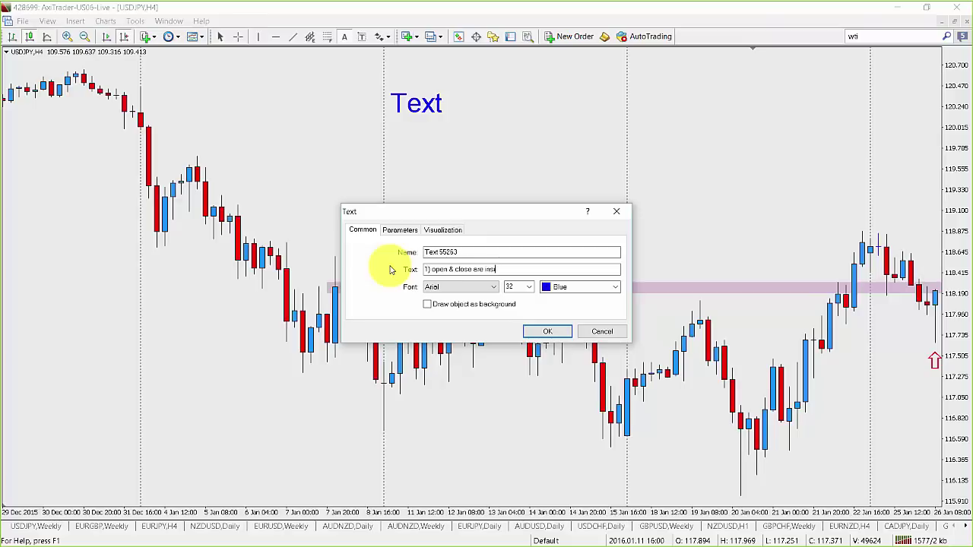
pyautogui.write('de the previous candles')
pyautogui.press('Return')
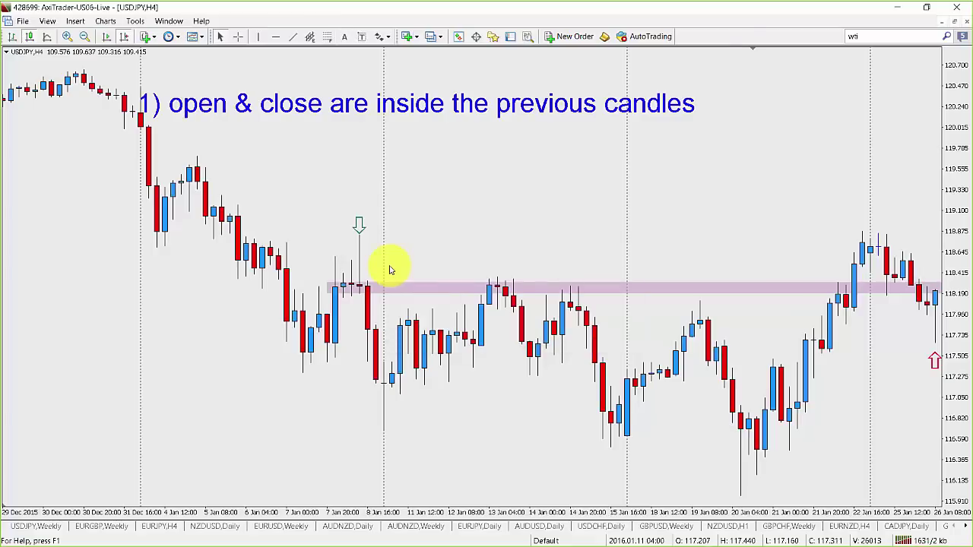
# Move the text note higher on the chart and correct its last word to "candle"
pyautogui.doubleClick(423, 104)
pyautogui.moveTo(424, 104); pyautogui.dragTo(471, 78)
pyautogui.rightClick(468, 77)
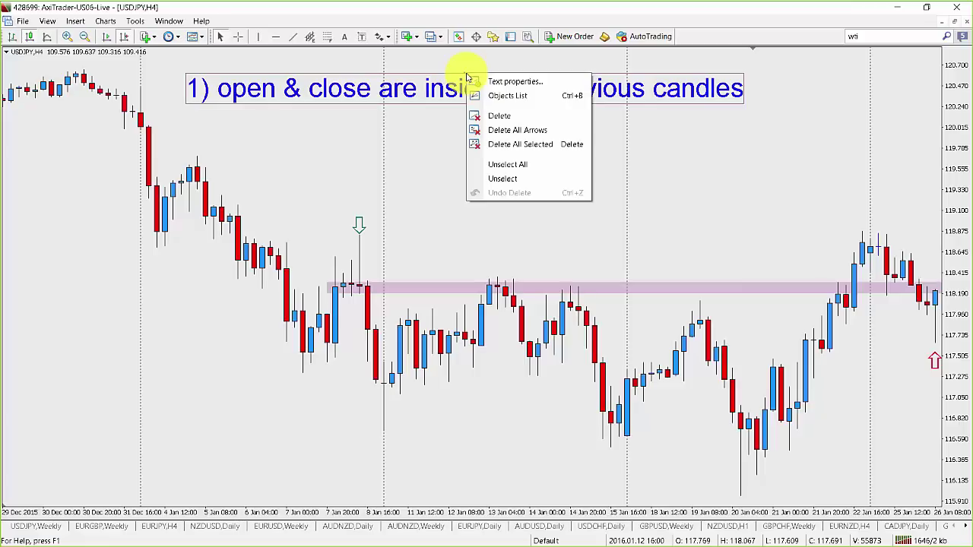
pyautogui.click(482, 81)
pyautogui.click(576, 269)
pyautogui.press('BackSpace')
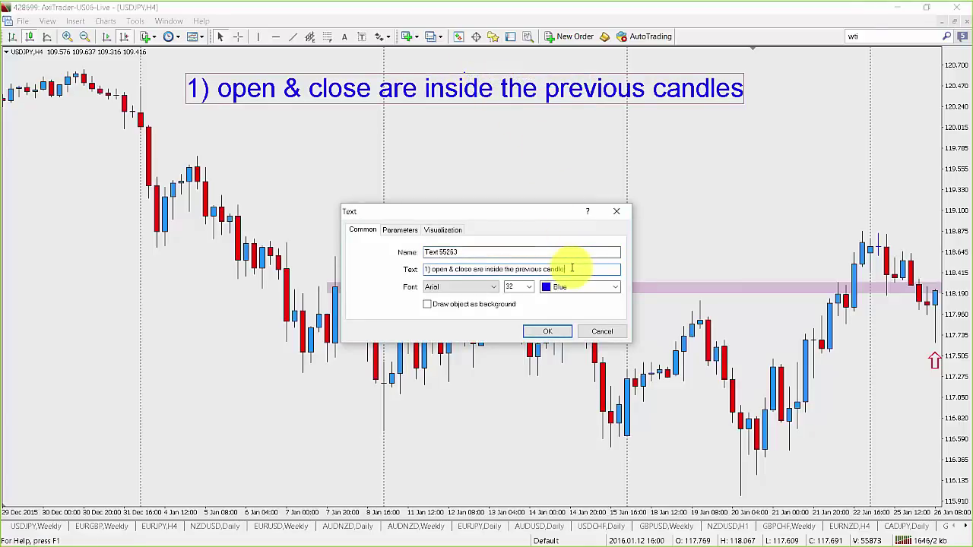
pyautogui.click(528, 331)
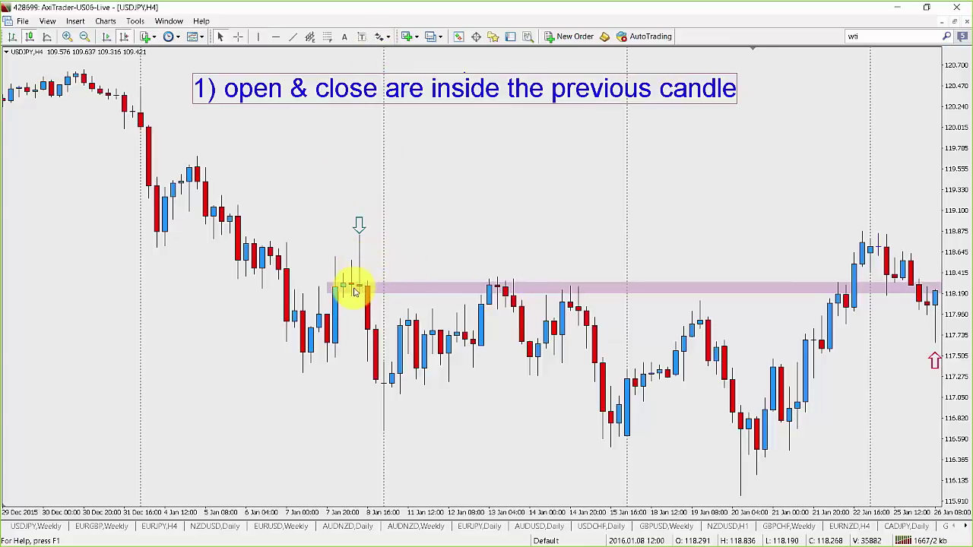
pyautogui.moveTo(352, 287)
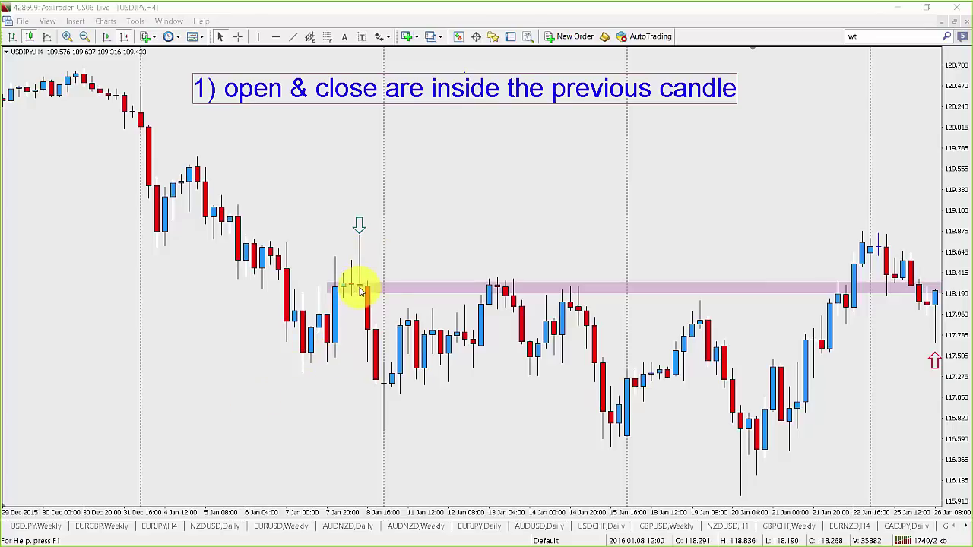
# Add a text object beneath the first rule reading "2) open and close are in the bottom 1/3"
pyautogui.click(346, 37)
pyautogui.click(220, 116)
pyautogui.click(443, 268)
pyautogui.press('BackSpace')
pyautogui.press('BackSpace')
pyautogui.press('BackSpace')
pyautogui.press('BackSpace')
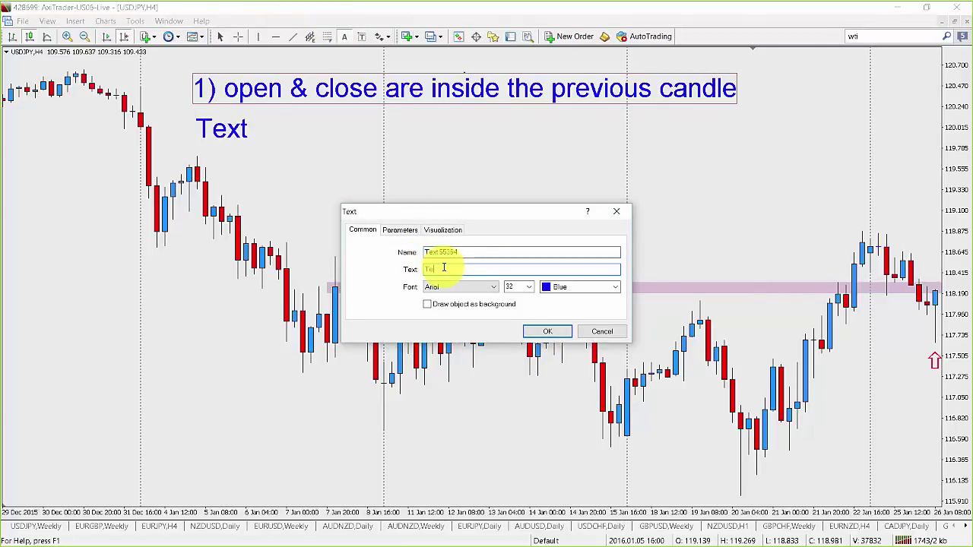
pyautogui.write('2) open and close e')
pyautogui.write('re in the bottom')
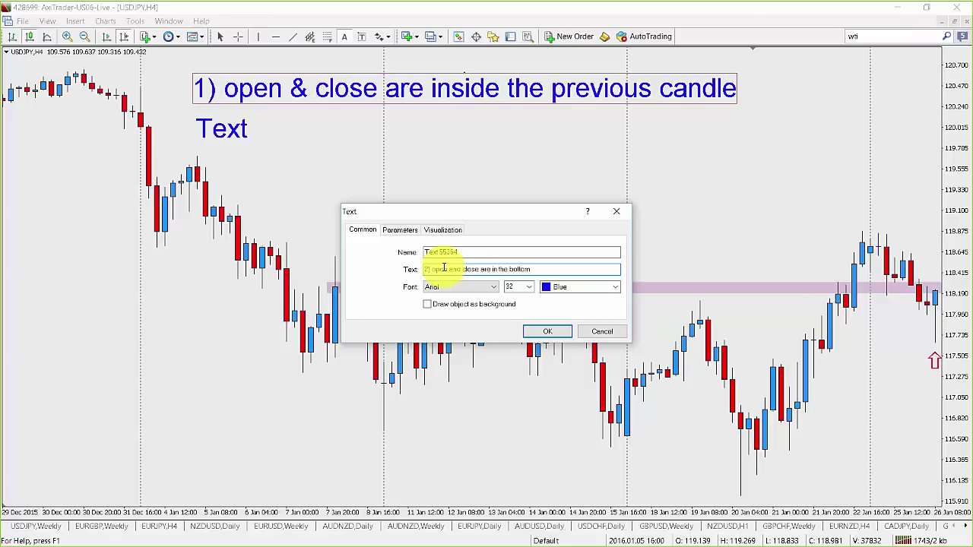
pyautogui.write(' 1/3')
pyautogui.press('Return')
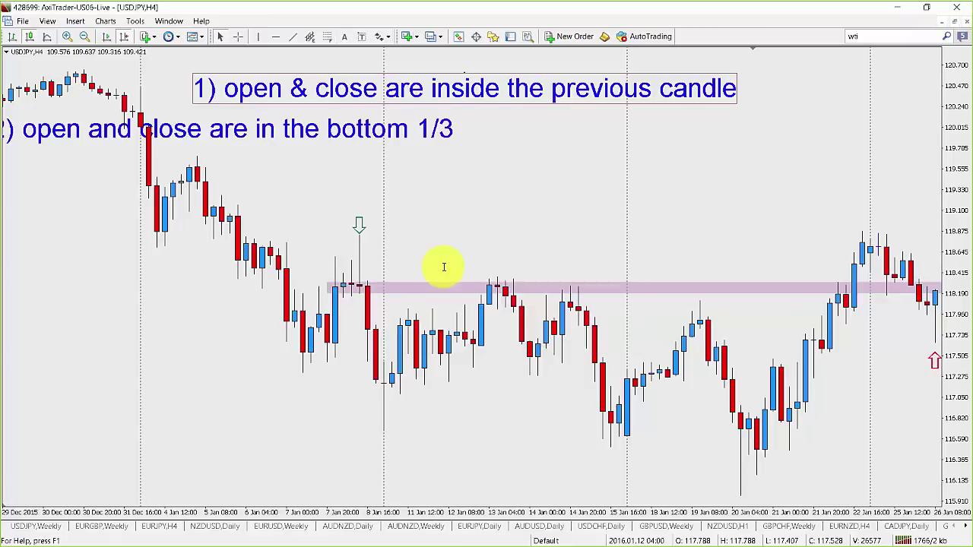
# Move the second rule so that it sits directly beneath and roughly centred under the first rule
pyautogui.moveTo(332, 126); pyautogui.dragTo(481, 106)
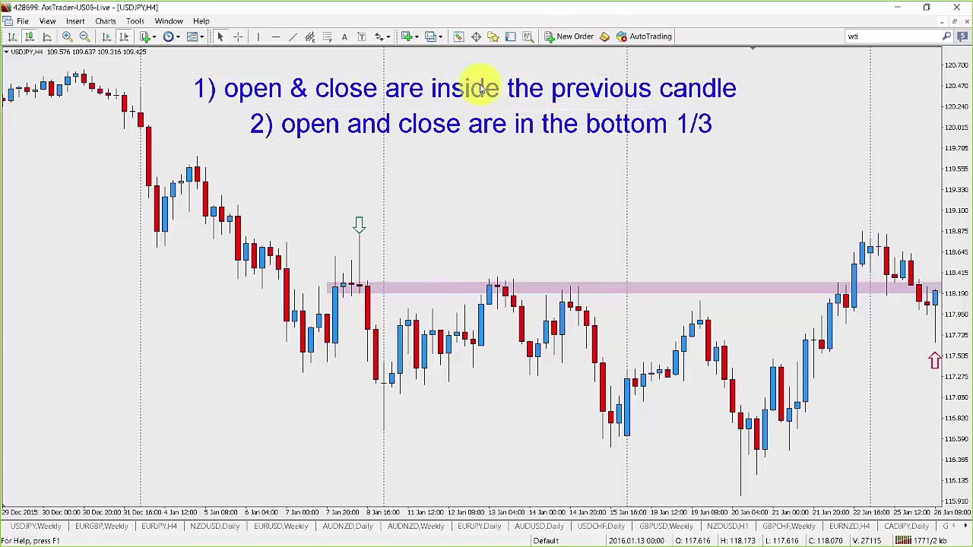
pyautogui.click(934, 358)
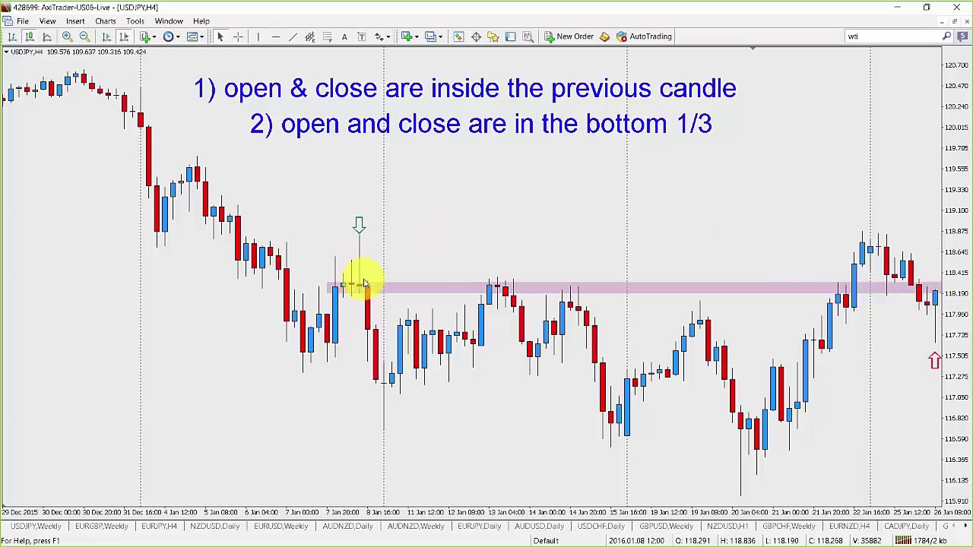
pyautogui.moveTo(362, 290)
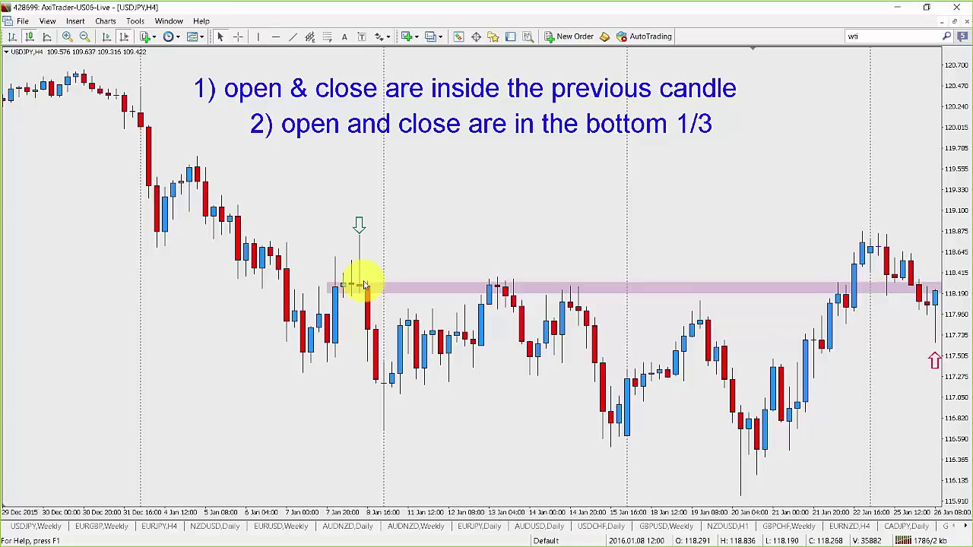
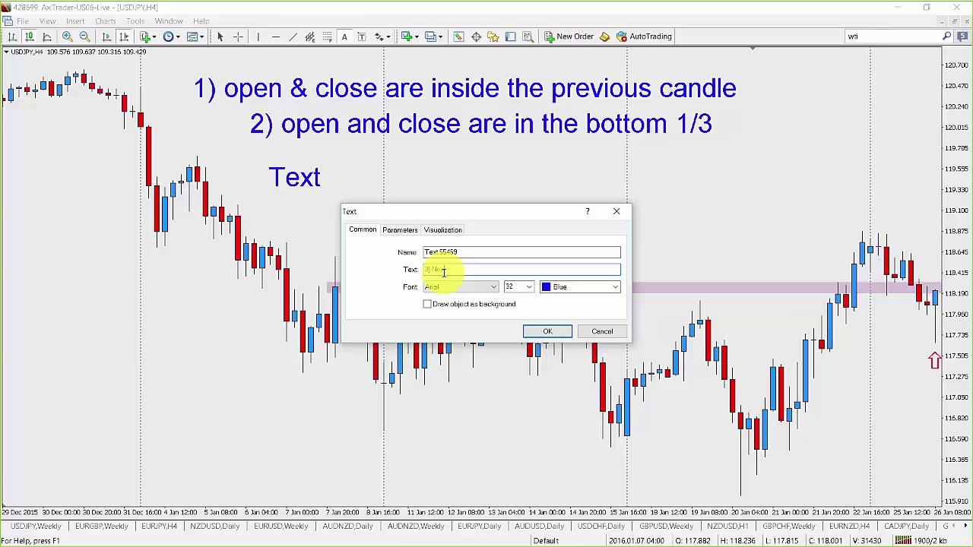
# Finish the third text note as "3) Next candle trades lower than the low" and position it just below the second rule
pyautogui.write('candletrades lower than the low')
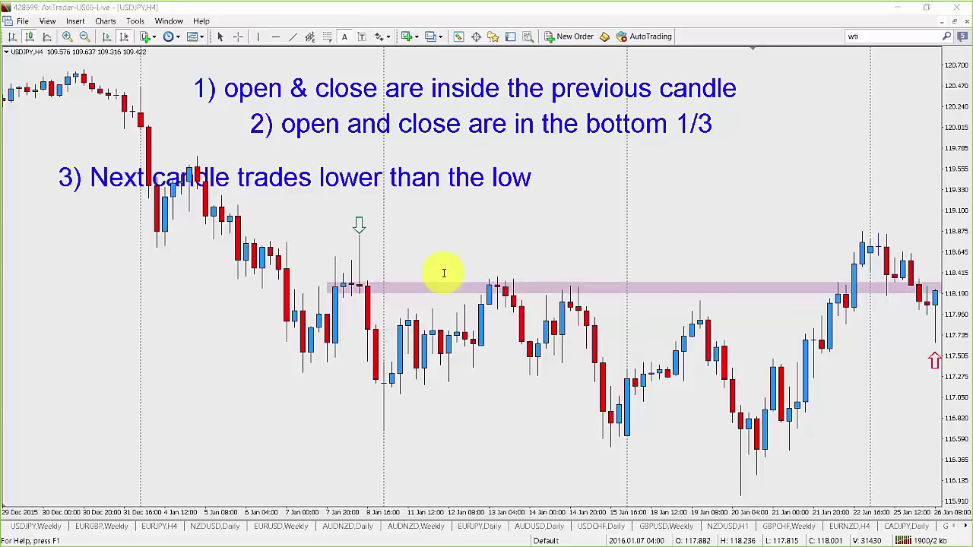
pyautogui.press('Return')
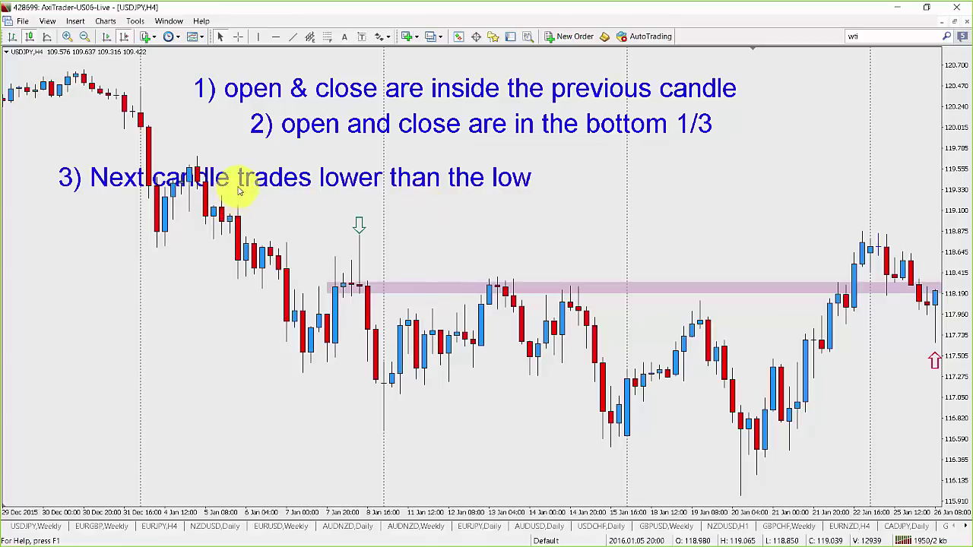
pyautogui.moveTo(245, 177); pyautogui.dragTo(555, 148)
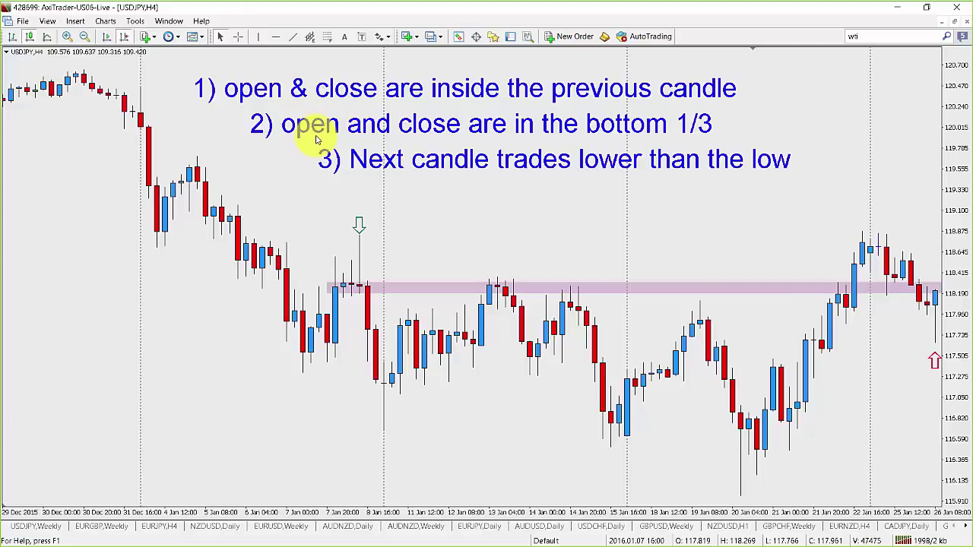
# Add a text object reading "4) on a s/r zone" and position it just below the third rule
pyautogui.click(346, 37)
pyautogui.click(373, 196)
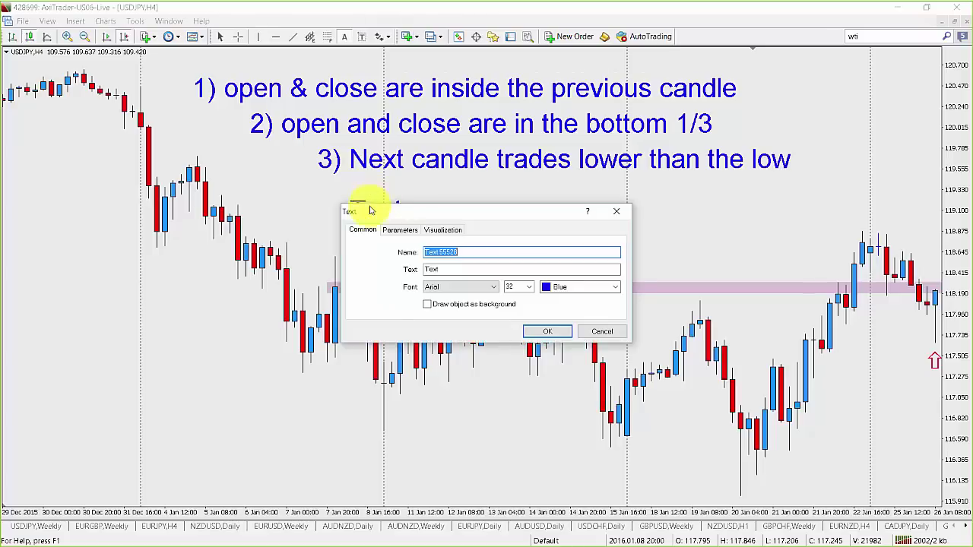
pyautogui.click(451, 272)
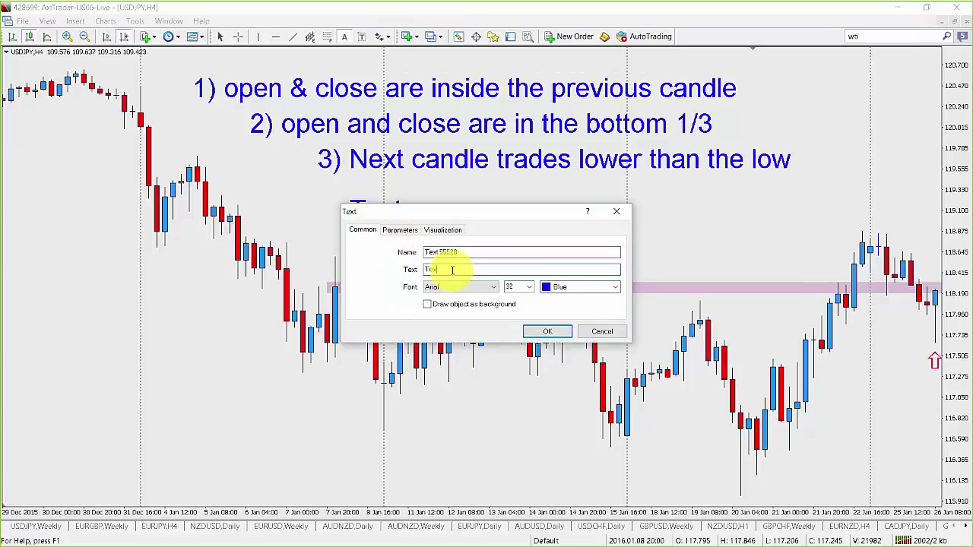
pyautogui.press('BackSpace')
pyautogui.press('BackSpace')
pyautogui.press('BackSpace')
pyautogui.press('BackSpace')
pyautogui.write('4) one s')
pyautogui.write('/r zone')
pyautogui.press('Return')
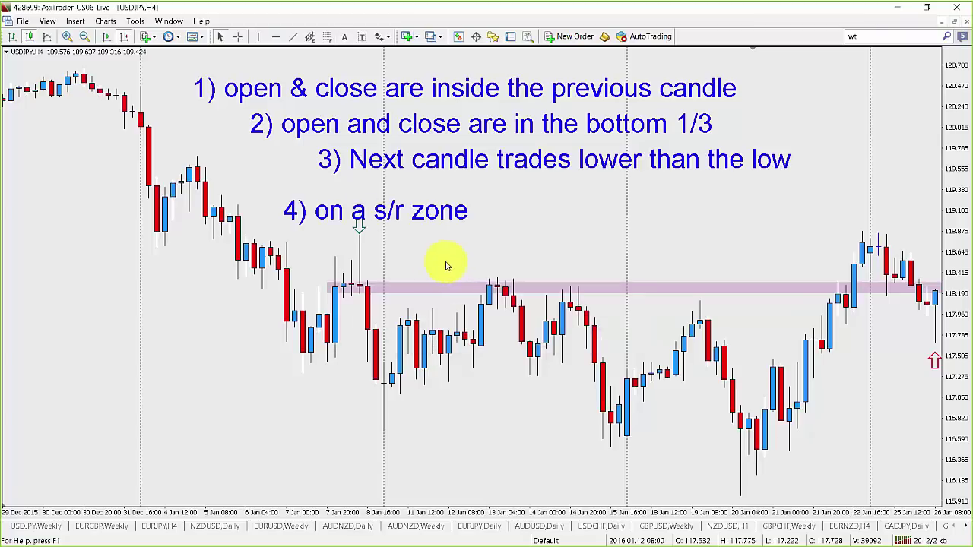
pyautogui.doubleClick(390, 204)
pyautogui.moveTo(390, 204); pyautogui.dragTo(439, 192)
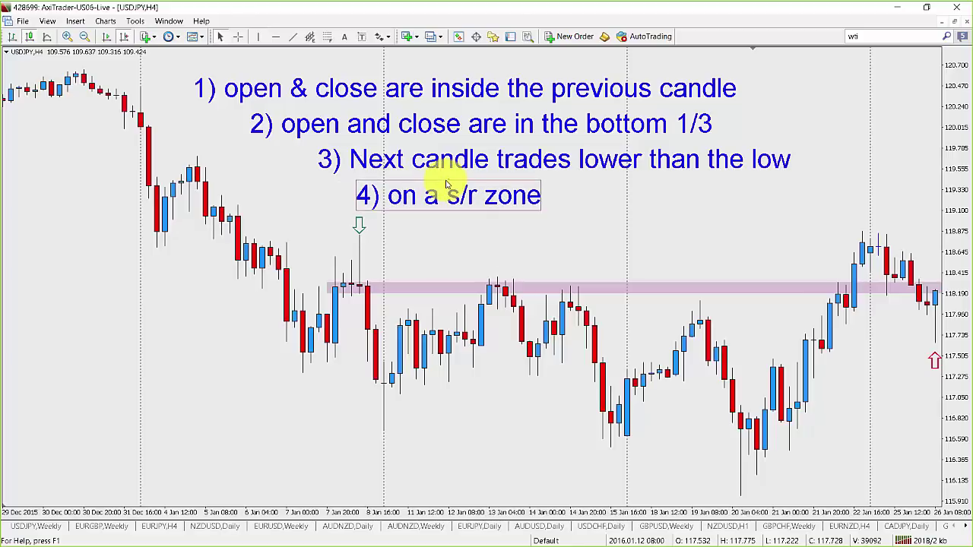
# Change the colour of the third rule's text to Magenta
pyautogui.doubleClick(443, 166)
pyautogui.rightClick(443, 166)
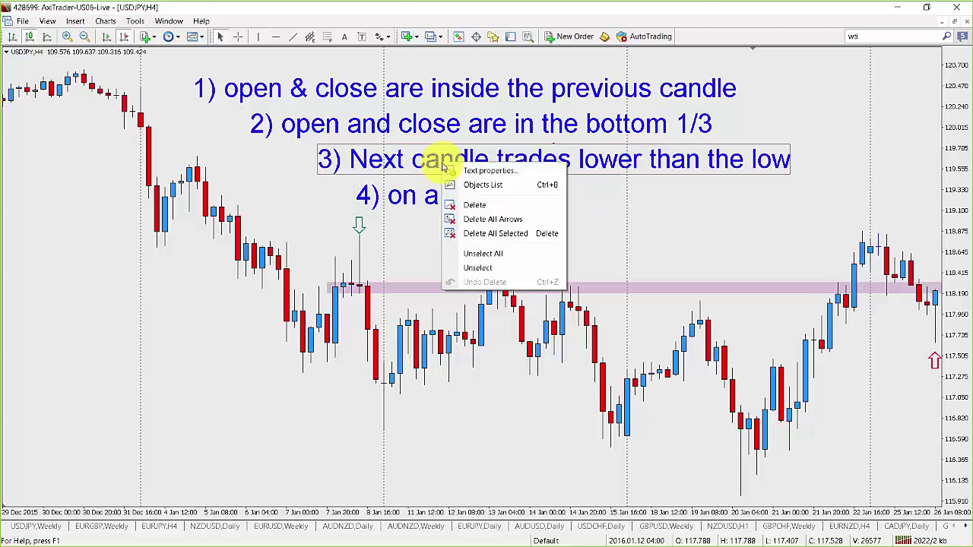
pyautogui.click(455, 173)
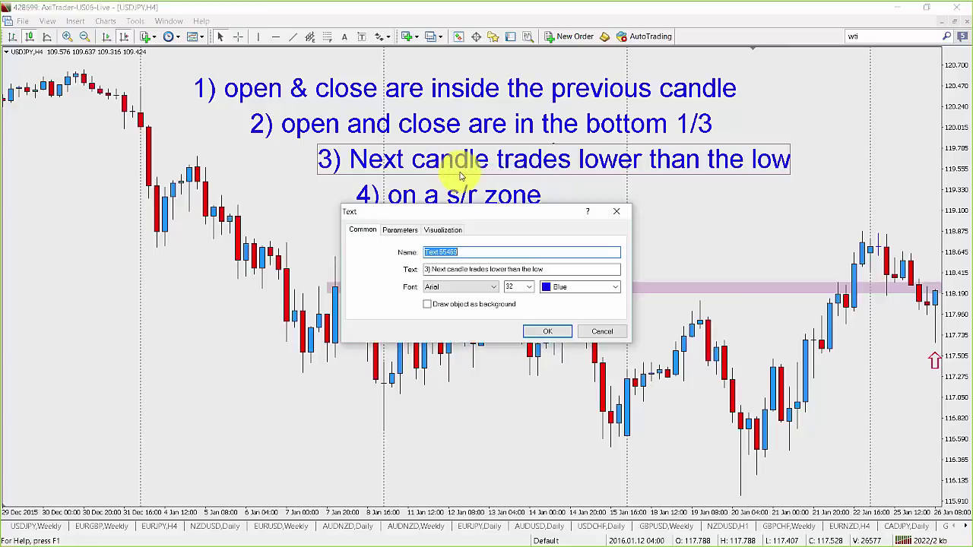
pyautogui.click(614, 287)
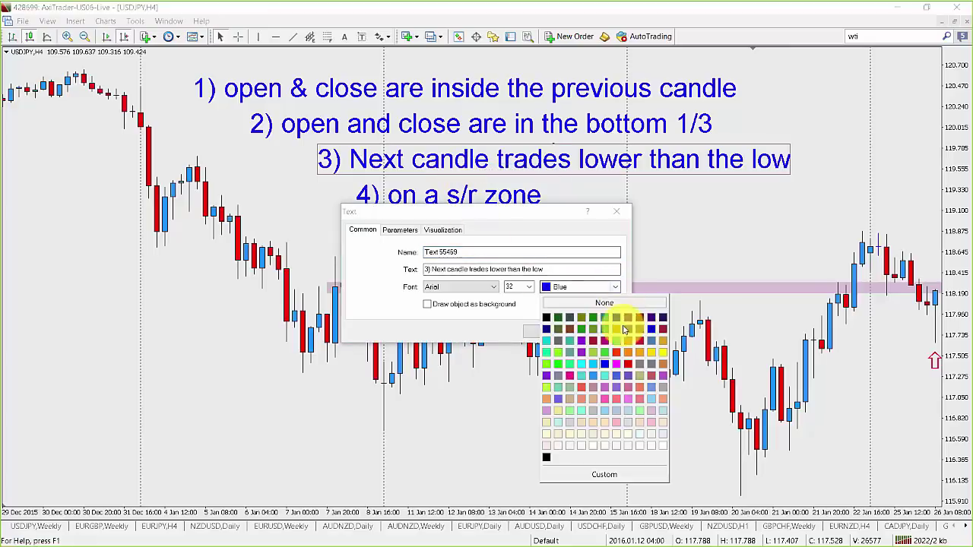
pyautogui.click(638, 363)
pyautogui.click(491, 330)
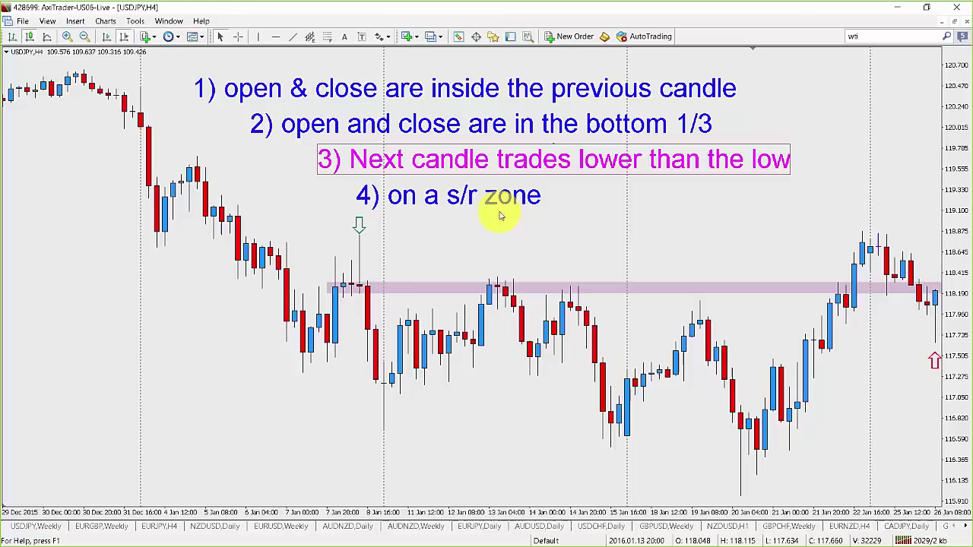
# Change "Next" to lowercase "next" in the third rule's text and deselect the note
pyautogui.doubleClick(470, 155)
pyautogui.doubleClick(470, 155)
pyautogui.rightClick(469, 151)
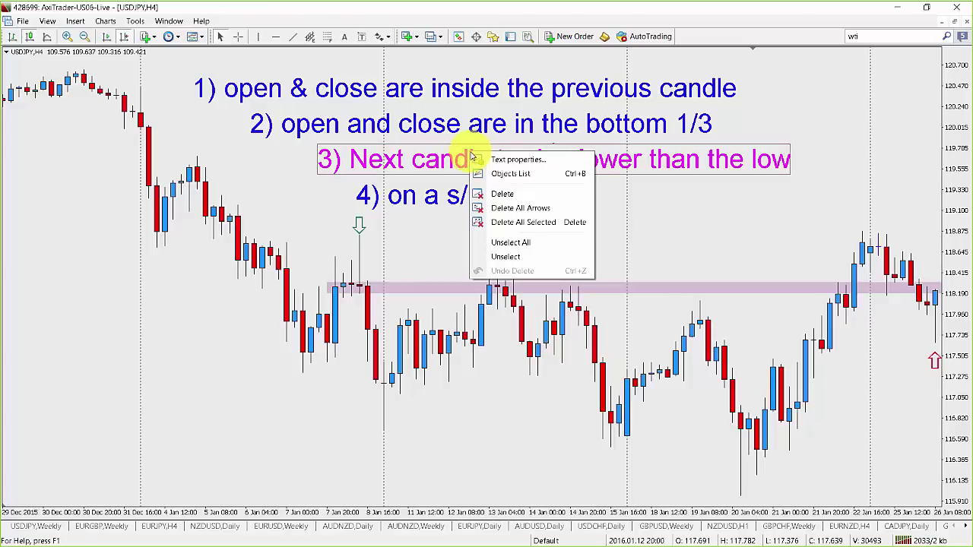
pyautogui.click(486, 158)
pyautogui.click(437, 269)
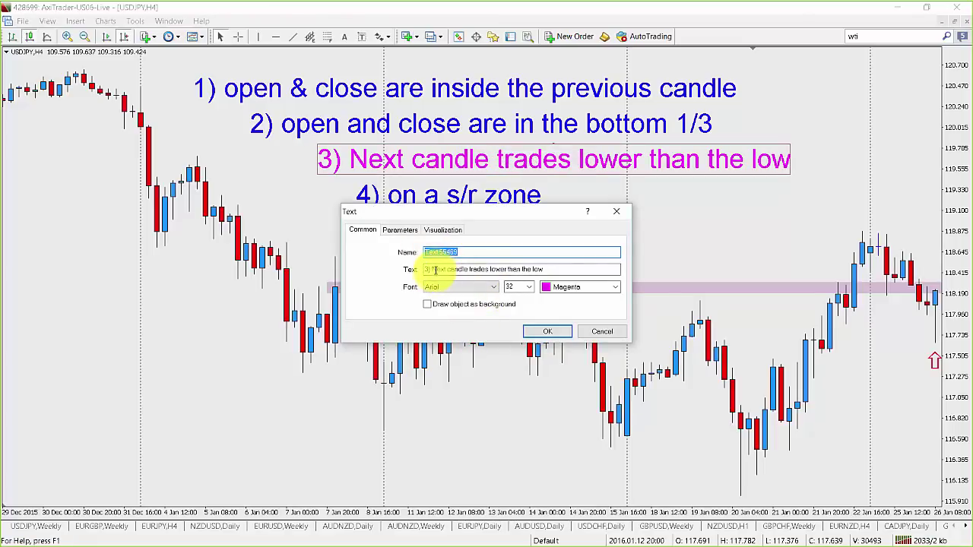
pyautogui.press('BackSpace')
pyautogui.write('n')
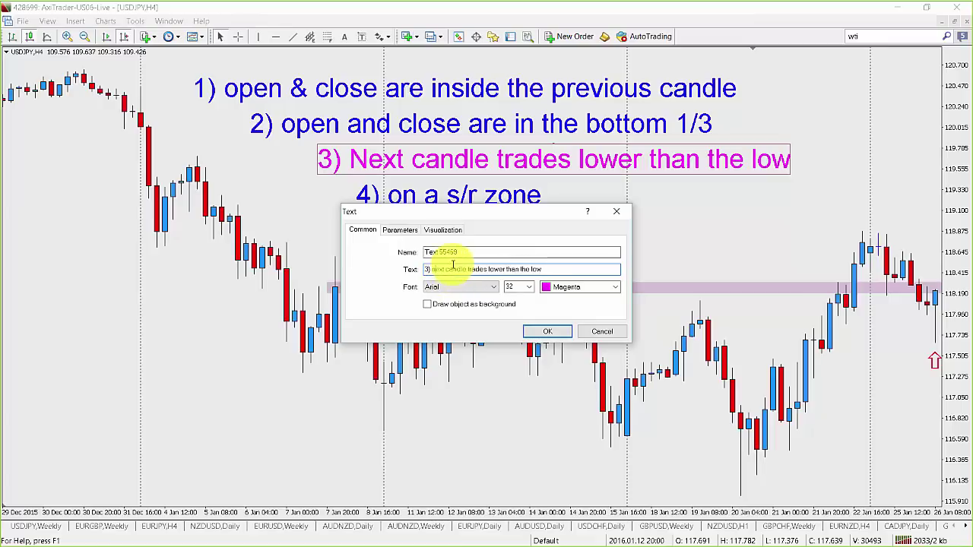
pyautogui.click(539, 327)
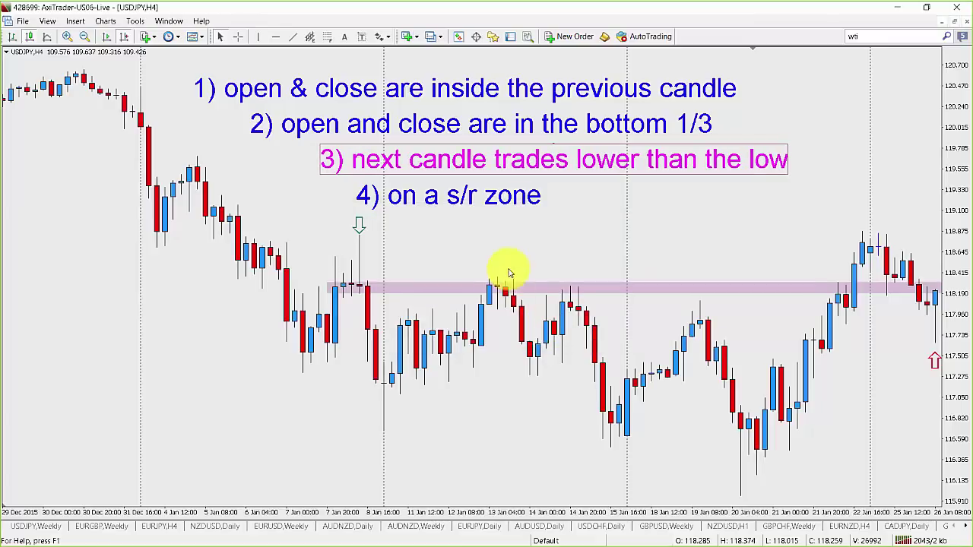
pyautogui.click(450, 162)
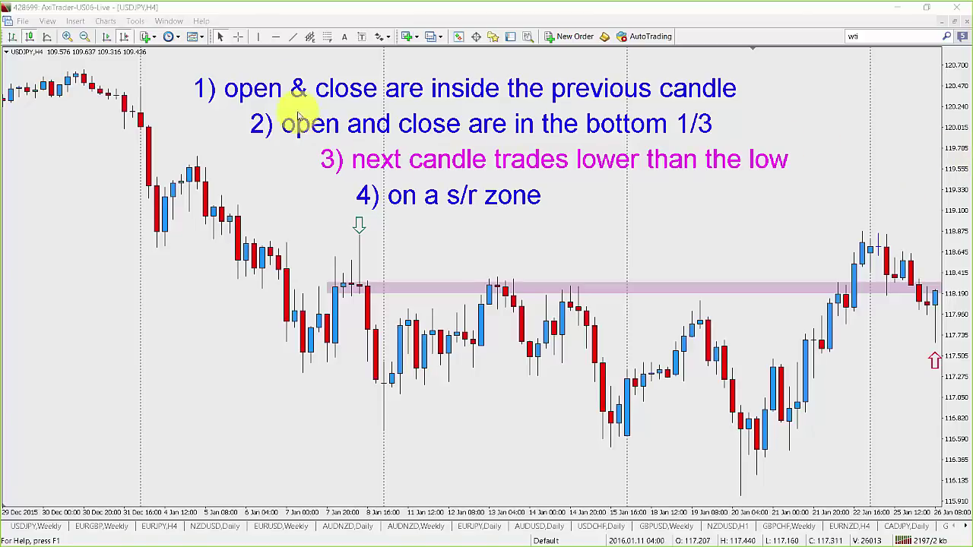
# Add a Blue text object below the fourth rule reading "5) stop on other side of candle"
pyautogui.click(345, 37)
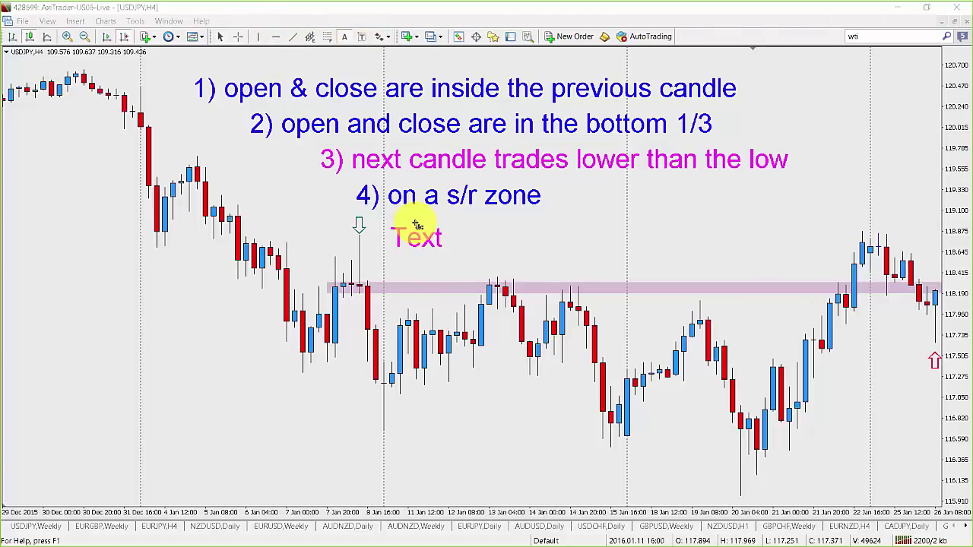
pyautogui.click(414, 224)
pyautogui.click(614, 286)
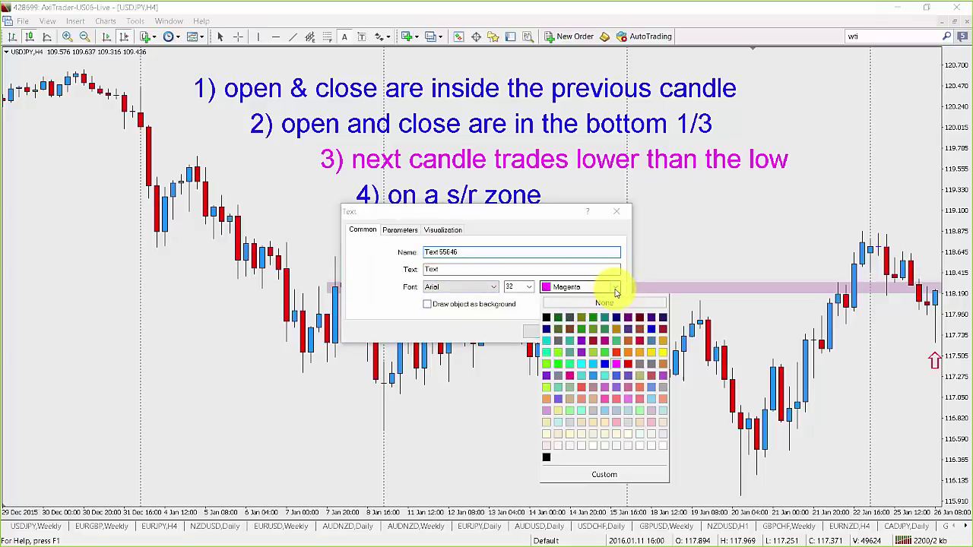
pyautogui.click(612, 364)
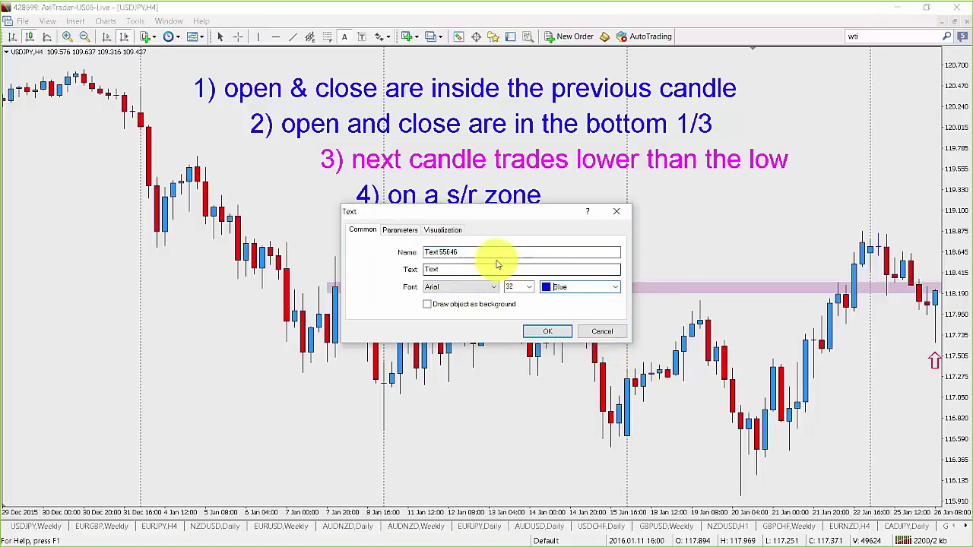
pyautogui.click(471, 268)
pyautogui.press('BackSpace')
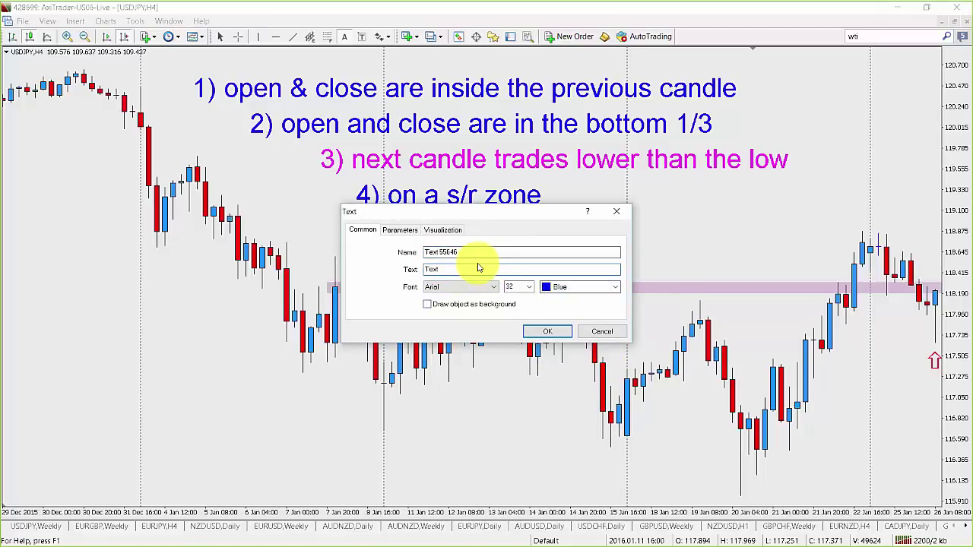
pyautogui.press('BackSpace')
pyautogui.press('BackSpace')
pyautogui.press('BackSpace')
pyautogui.press('BackSpace')
pyautogui.write('5) stop on other side of candle')
pyautogui.press('Return')
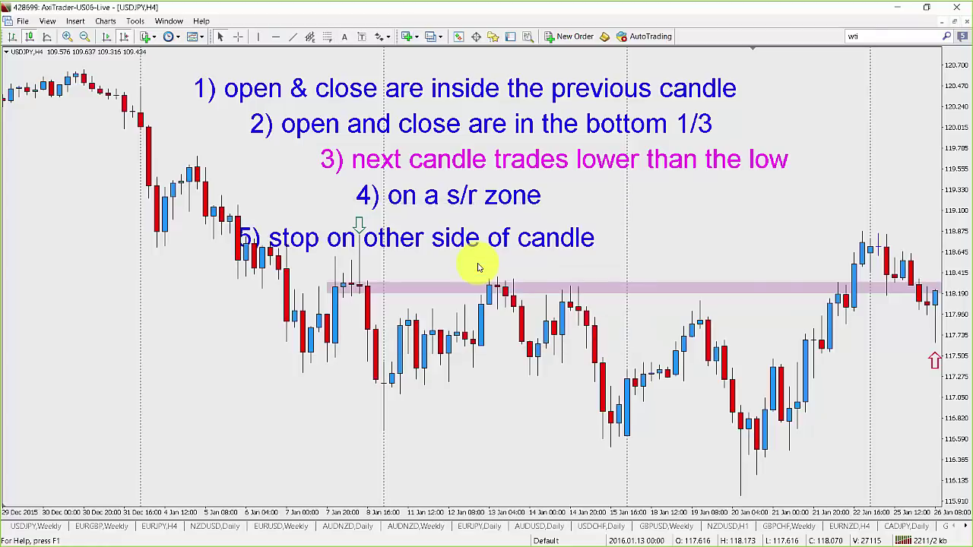
# Move the fifth rule clear of the candles, indented just below the fourth rule, and deselect it
pyautogui.doubleClick(508, 235)
pyautogui.moveTo(508, 235); pyautogui.dragTo(585, 219)
pyautogui.click(585, 219)
# Measure with the crosshair from the body of the 8 January 2016 12:00 candle up to its high
pyautogui.moveTo(363, 289)
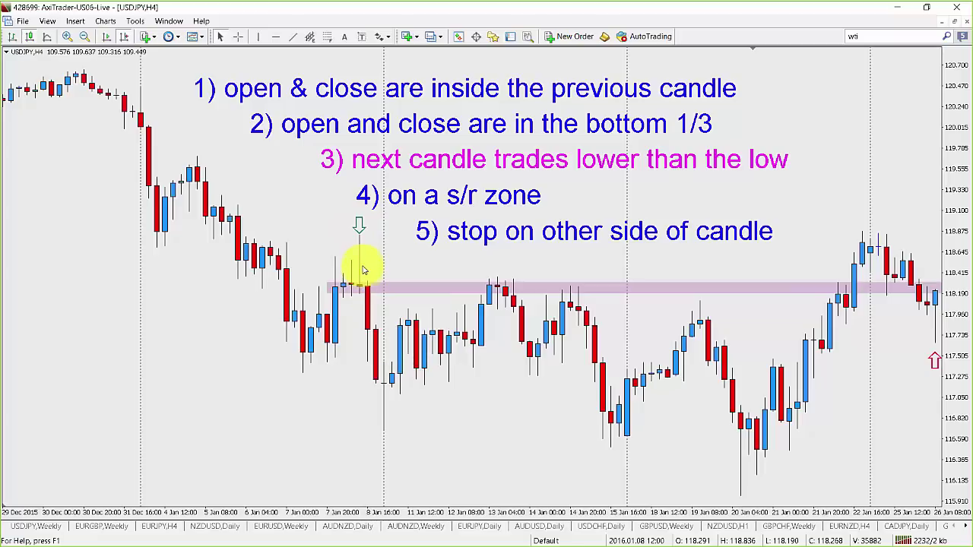
pyautogui.click(238, 36)
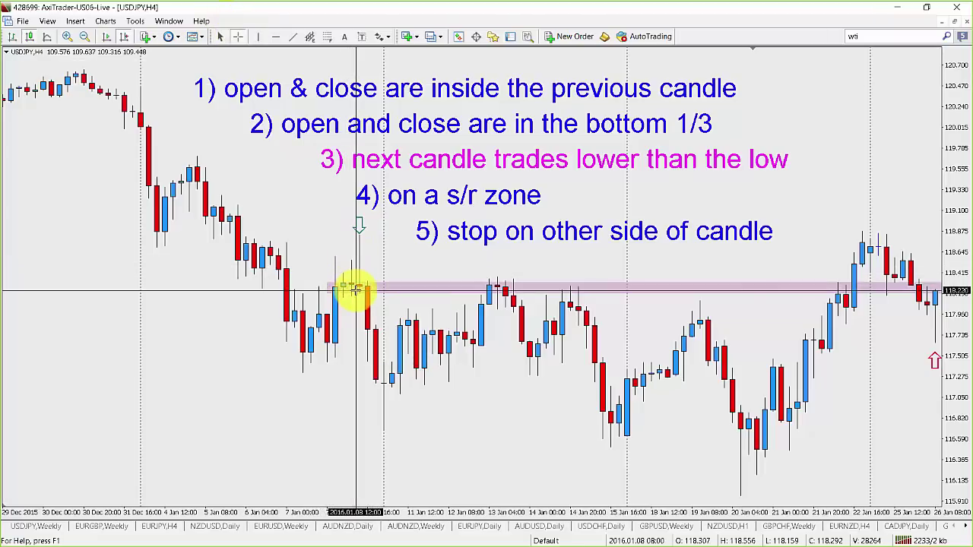
pyautogui.moveTo(349, 289); pyautogui.dragTo(358, 238)
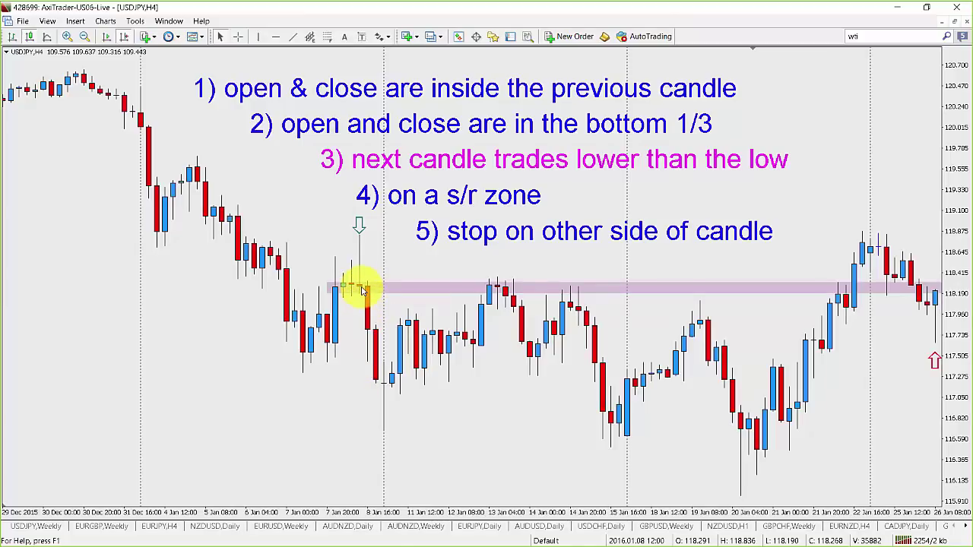
pyautogui.moveTo(363, 290)
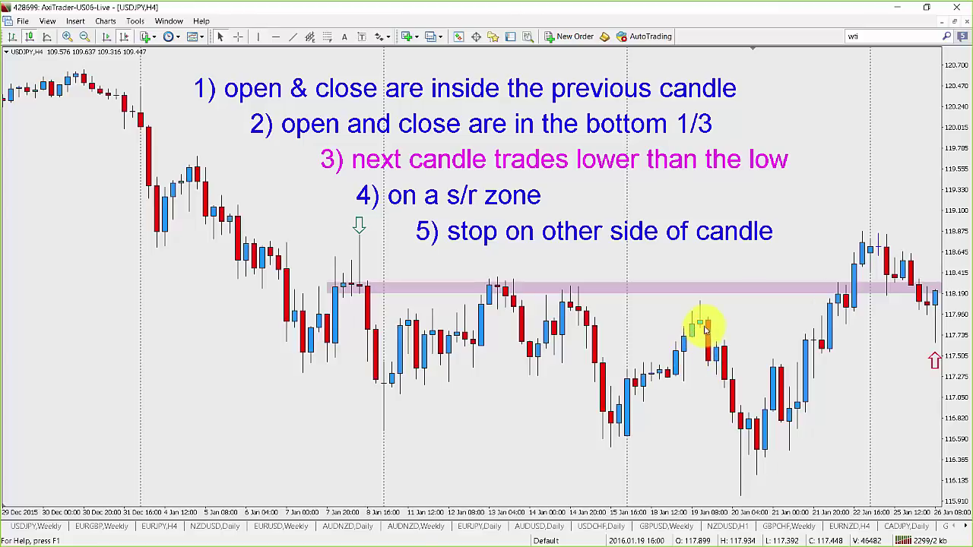
# Place an Arrow Down above the upper wick of the 19 January 2016 12:00 candle
pyautogui.moveTo(705, 325)
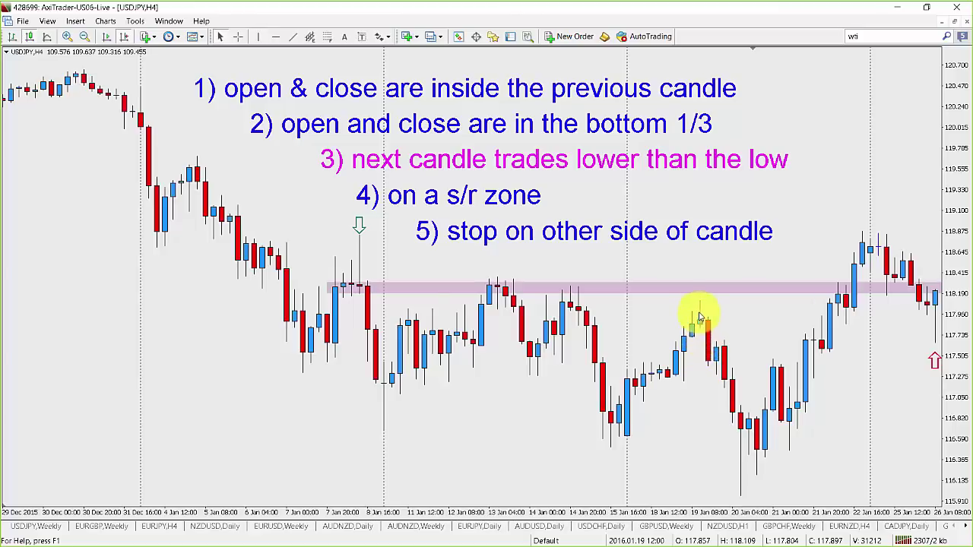
pyautogui.click(384, 36)
pyautogui.click(399, 96)
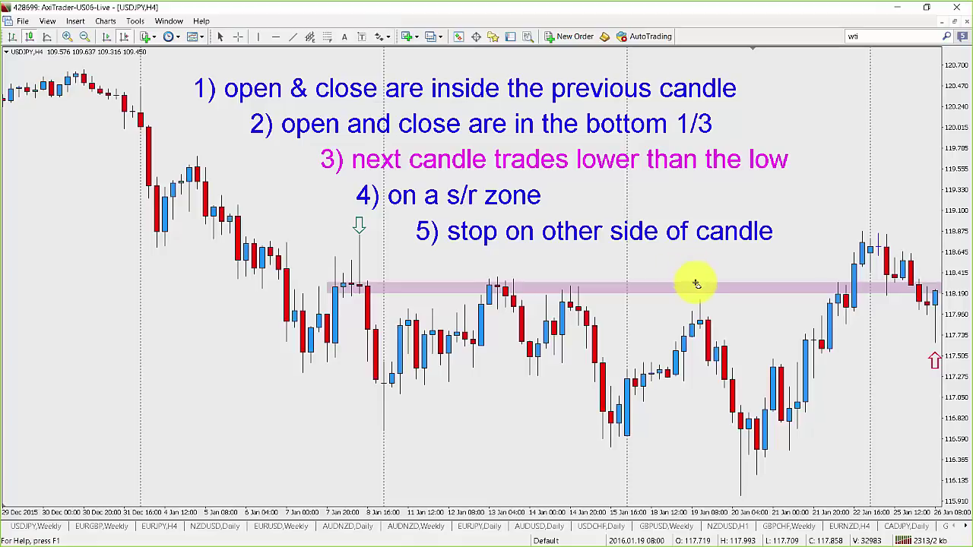
pyautogui.click(700, 298)
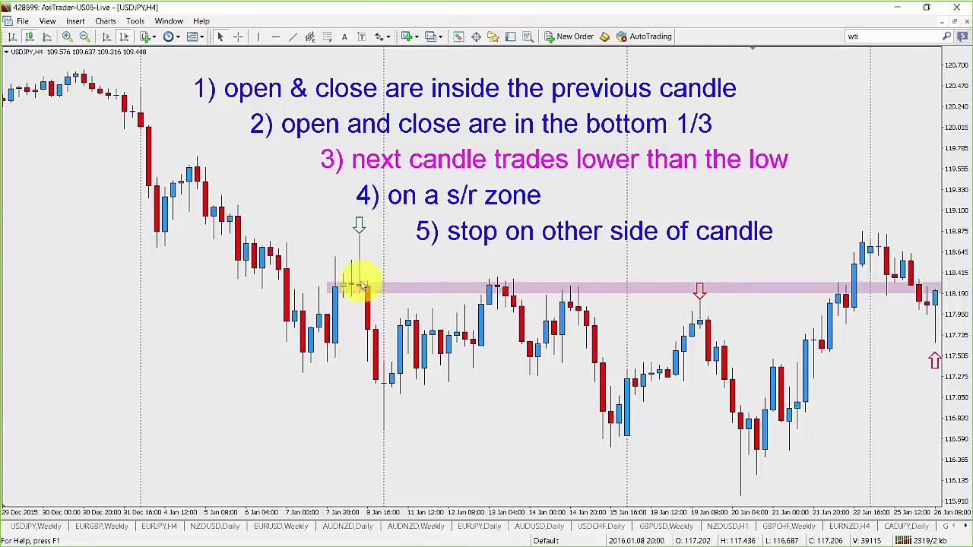
# Place a horizontal line at 118.245, running through the shaded price zone, and deselect it
pyautogui.click(275, 36)
pyautogui.moveTo(354, 278); pyautogui.dragTo(350, 290)
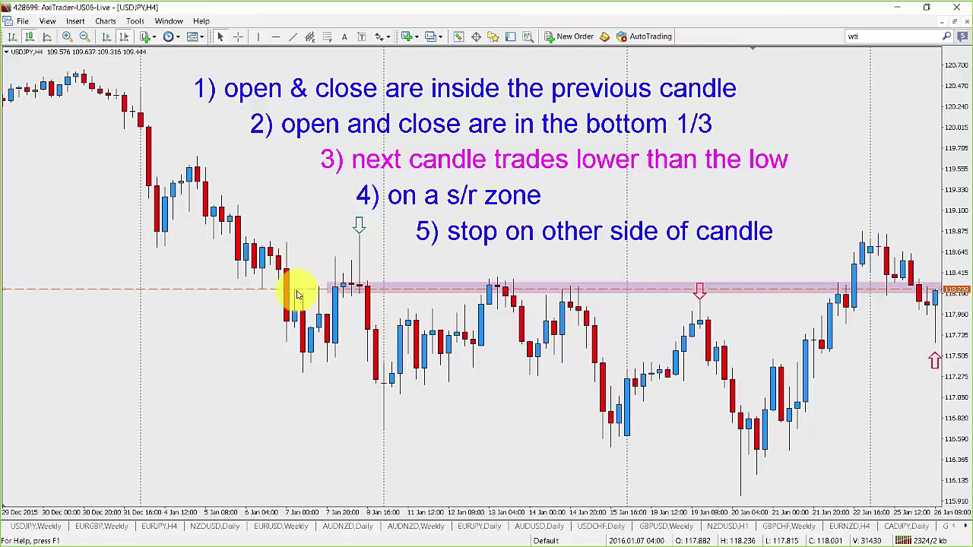
pyautogui.moveTo(297, 290); pyautogui.dragTo(254, 291)
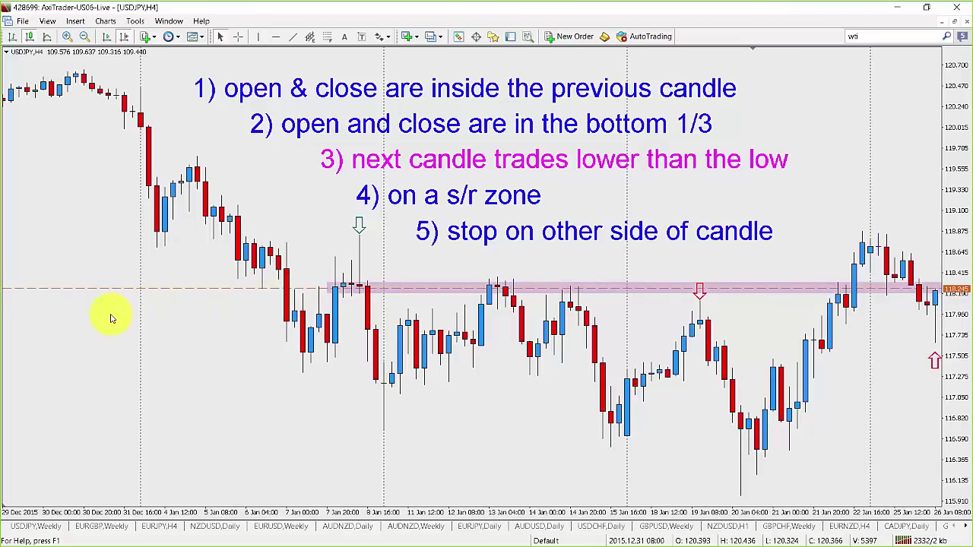
# Place an Arrow Up below the very long lower wick of the 24 August 2015 candle
pyautogui.moveTo(112, 318); pyautogui.dragTo(532, 292)
pyautogui.moveTo(195, 330); pyautogui.dragTo(645, 253)
pyautogui.moveTo(98, 273); pyautogui.dragTo(460, 259)
pyautogui.moveTo(69, 258); pyautogui.dragTo(511, 228)
pyautogui.moveTo(170, 243); pyautogui.dragTo(107, 240)
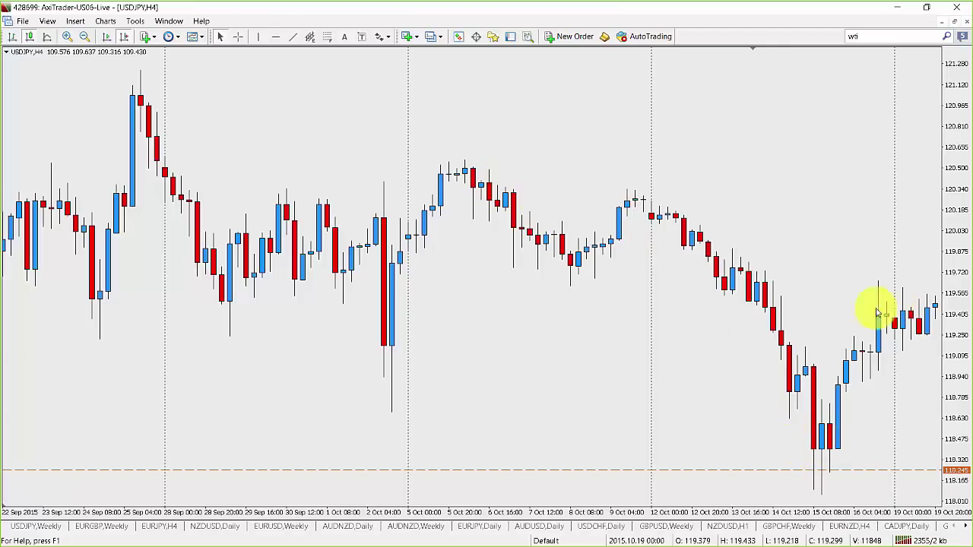
pyautogui.moveTo(727, 407); pyautogui.dragTo(449, 387)
pyautogui.moveTo(509, 381); pyautogui.dragTo(748, 338)
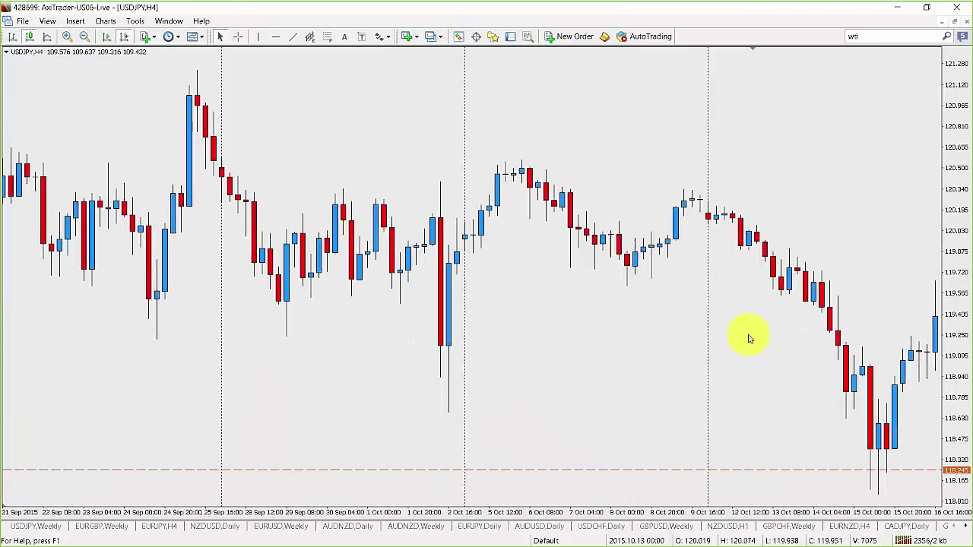
pyautogui.scroll(-10, 748, 338)
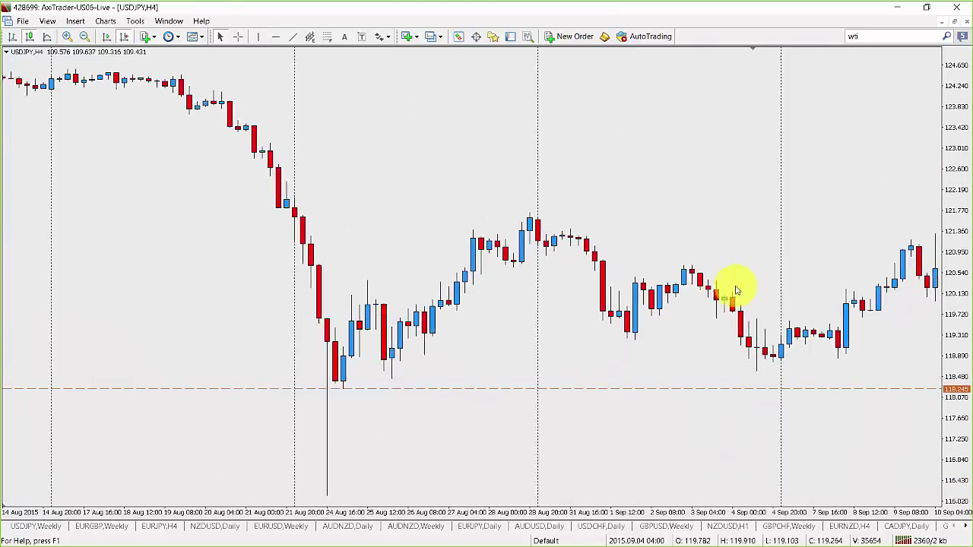
pyautogui.scroll(1, 736, 291)
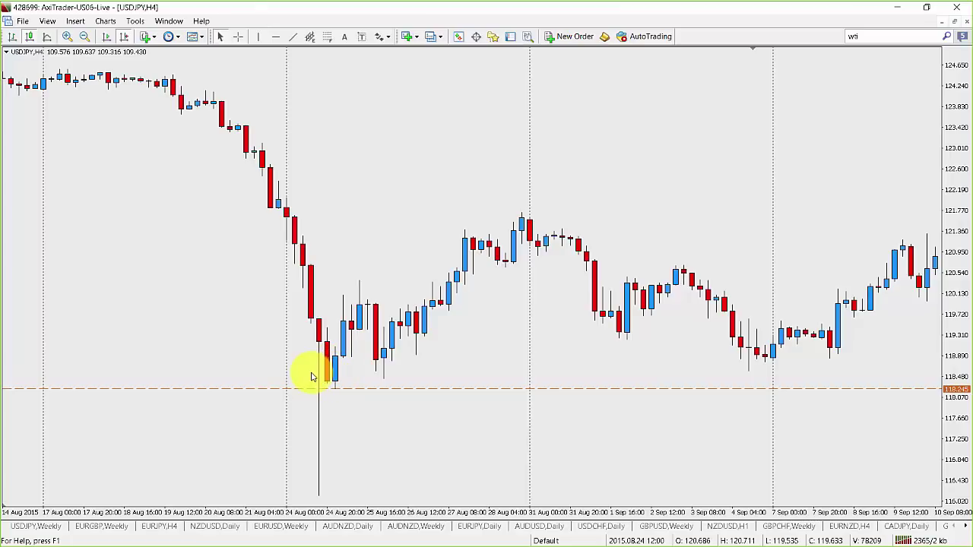
pyautogui.click(380, 36)
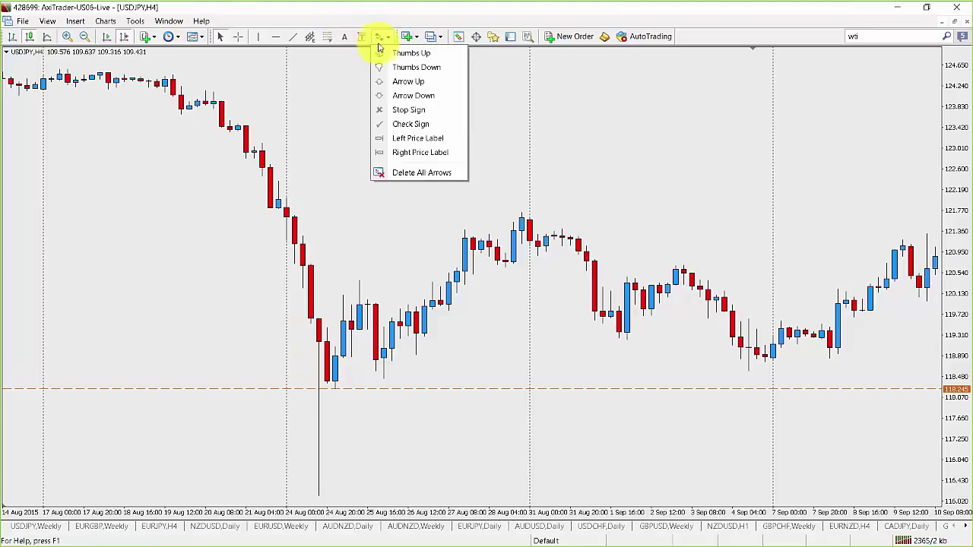
pyautogui.click(386, 81)
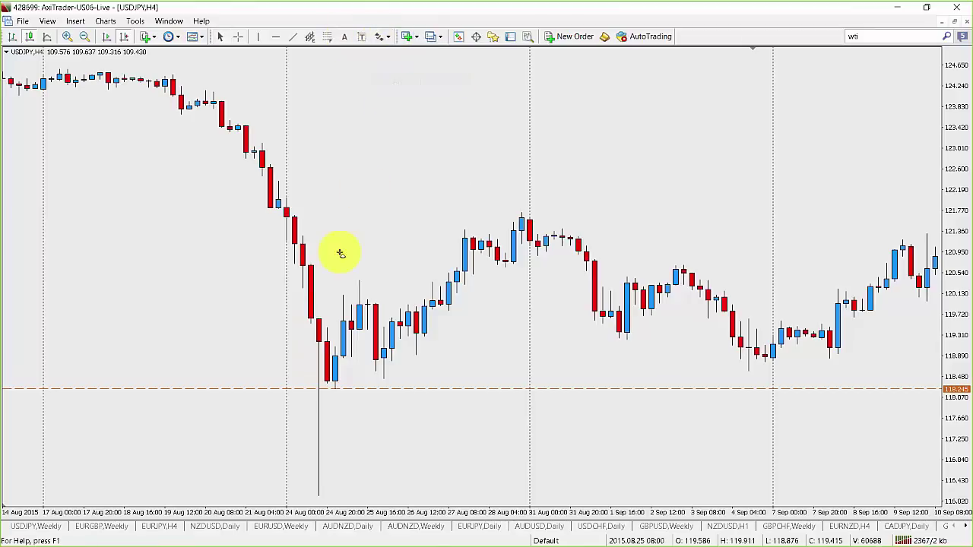
pyautogui.click(319, 499)
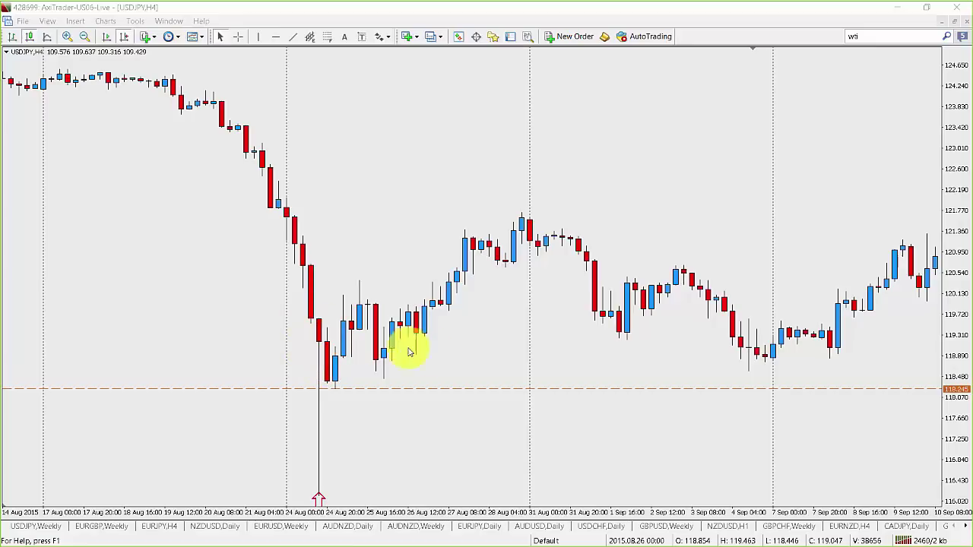
# Return to the annotated January 2016 area and examine the open, close, high and low of the 11 January 2016 00:00 candle
pyautogui.scroll(-3, 488, 368)
pyautogui.scroll(-1, 471, 322)
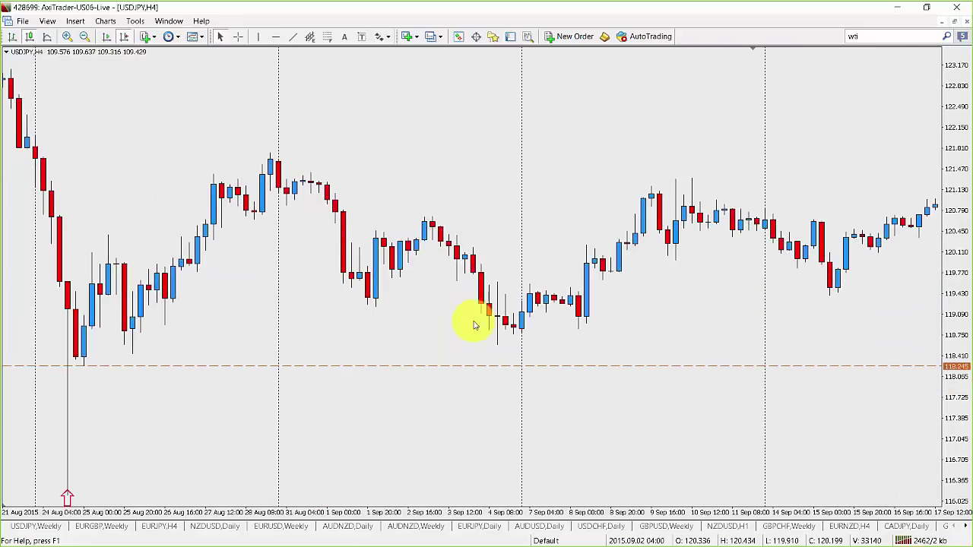
pyautogui.scroll(-3, 263, 272)
pyautogui.scroll(-3, 331, 290)
pyautogui.scroll(-3, 456, 347)
pyautogui.scroll(-3, 456, 337)
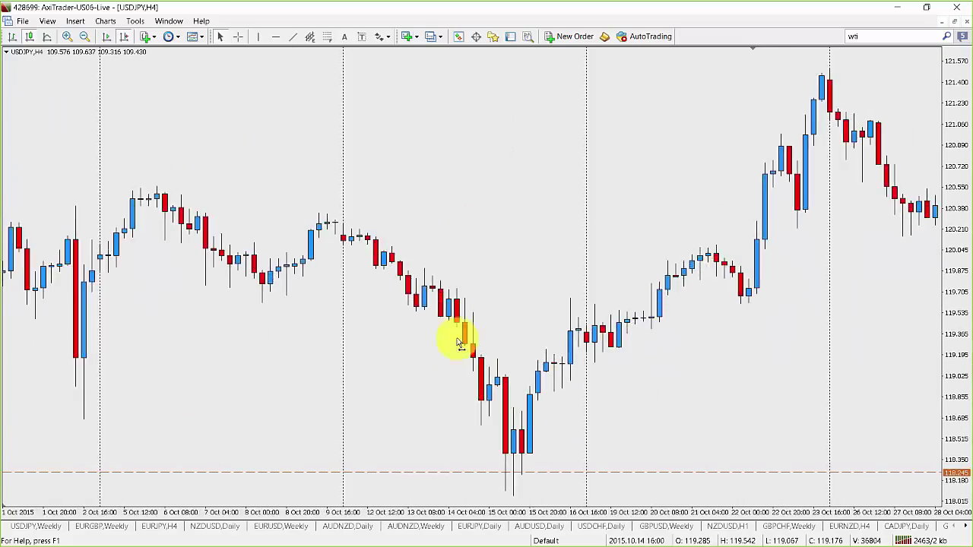
pyautogui.scroll(-3, 250, 376)
pyautogui.scroll(-3, 62, 403)
pyautogui.scroll(-12, 92, 413)
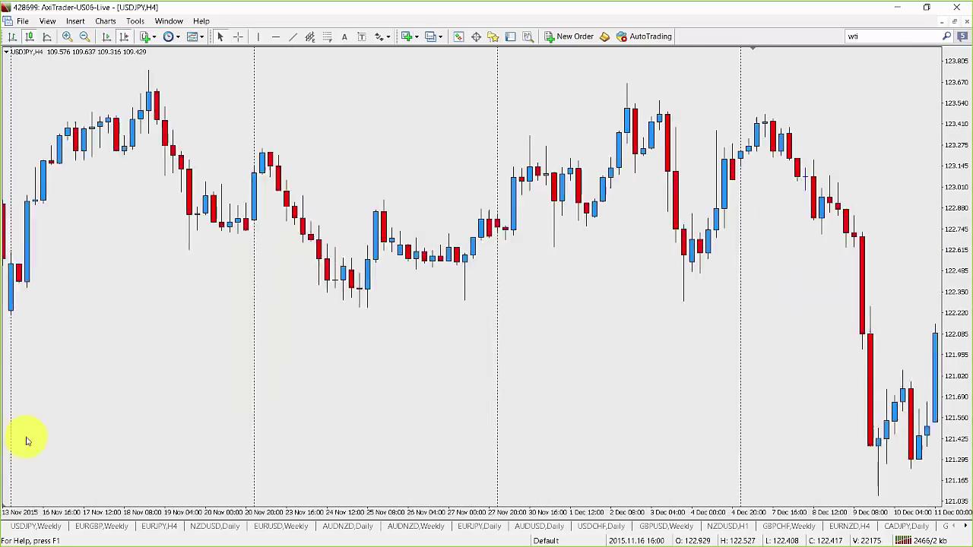
pyautogui.scroll(-12, 279, 437)
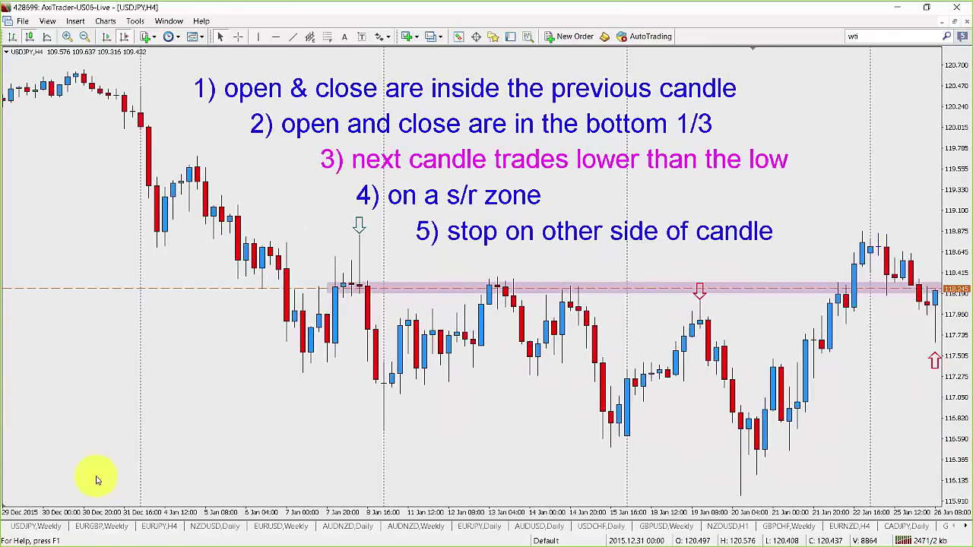
pyautogui.scroll(1, 96, 479)
pyautogui.scroll(-1, 95, 480)
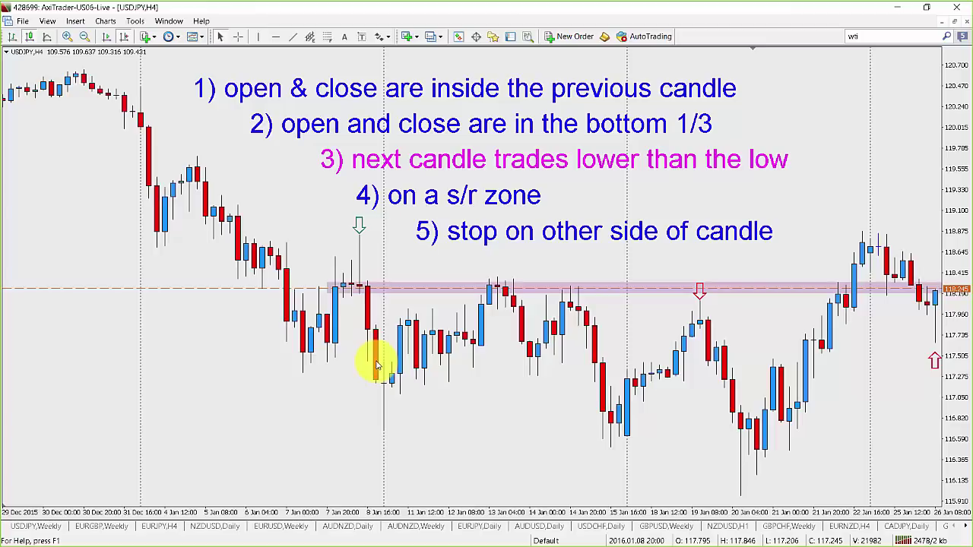
pyautogui.moveTo(375, 384)
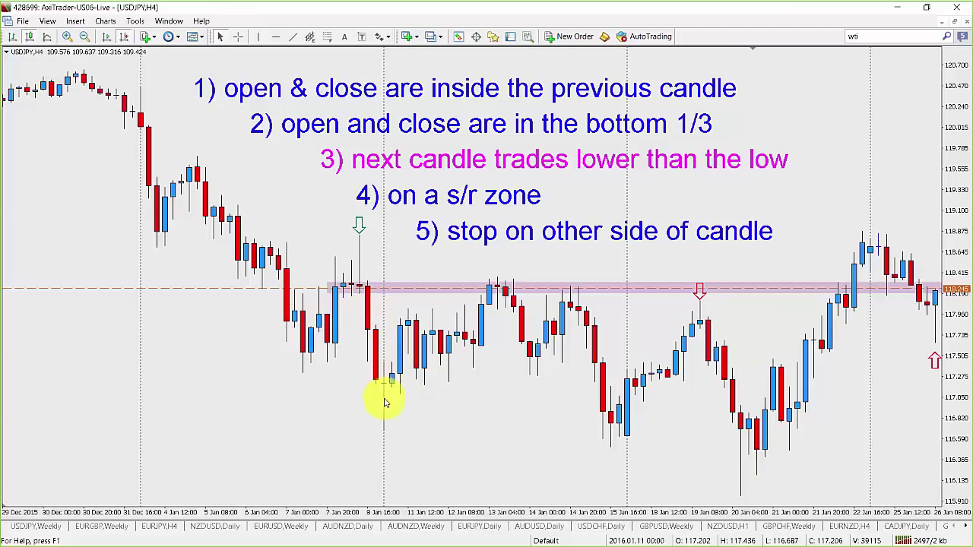
pyautogui.moveTo(386, 388)
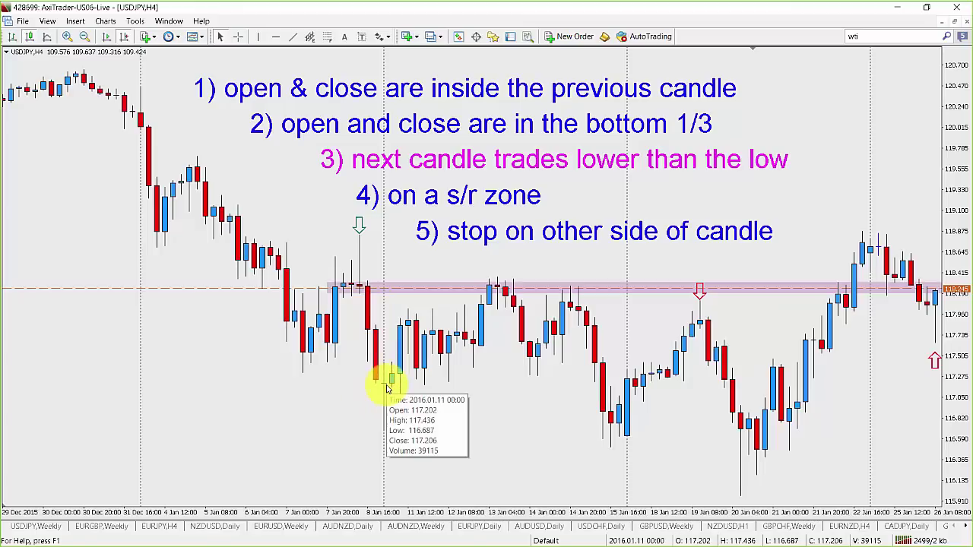
pyautogui.moveTo(488, 289)
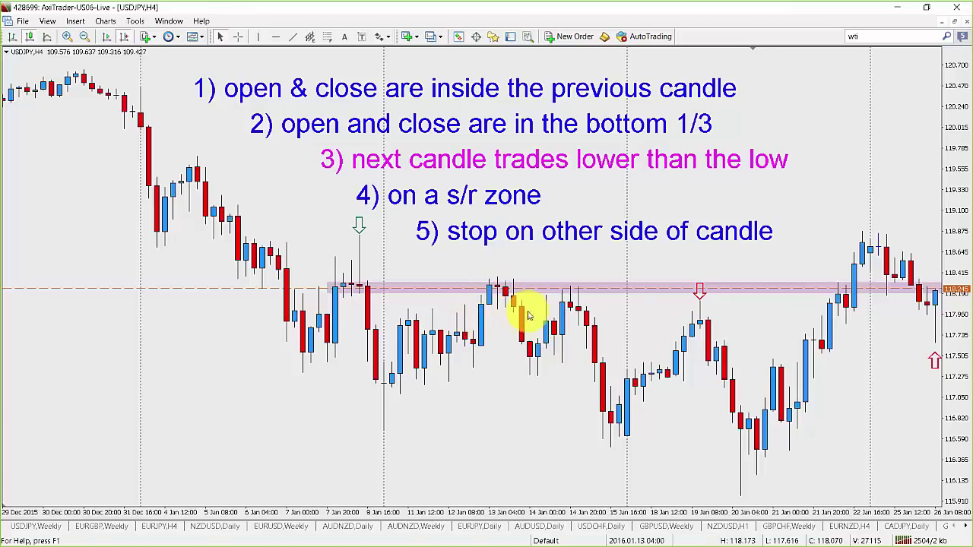
# Change the colour of the down arrow above the 19 January 2016 12:00 candle to MediumPurple and deselect it
pyautogui.rightClick(701, 287)
pyautogui.click(750, 290)
pyautogui.click(437, 287)
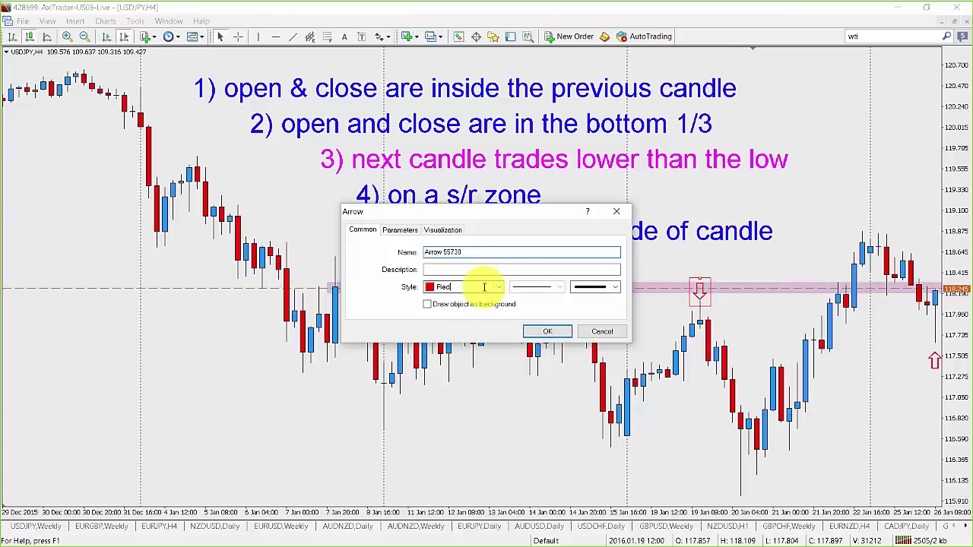
pyautogui.click(498, 287)
pyautogui.click(504, 387)
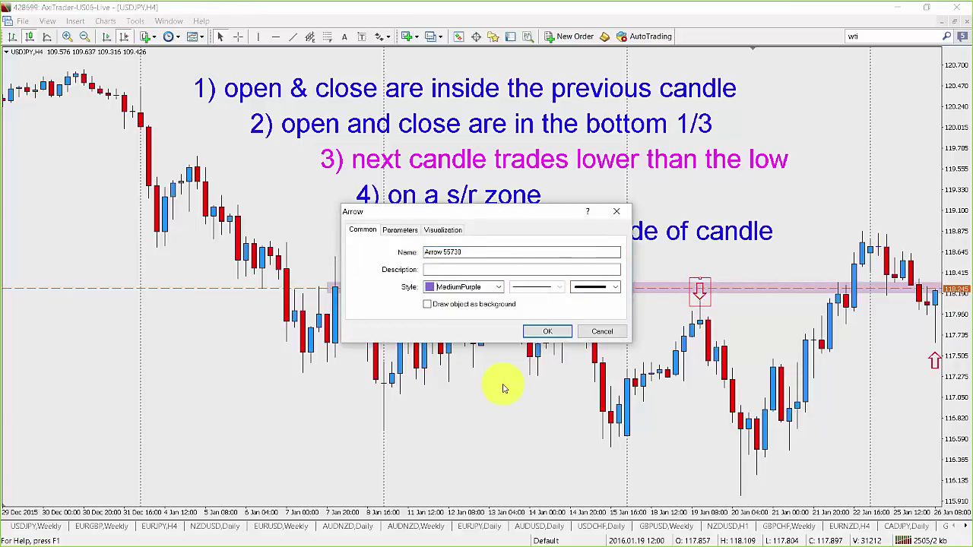
pyautogui.click(547, 331)
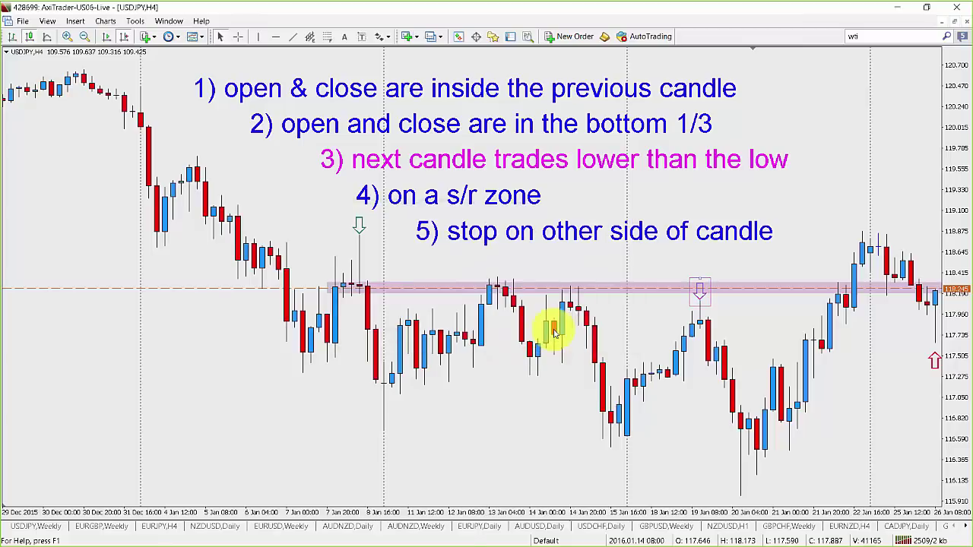
pyautogui.doubleClick(701, 283)
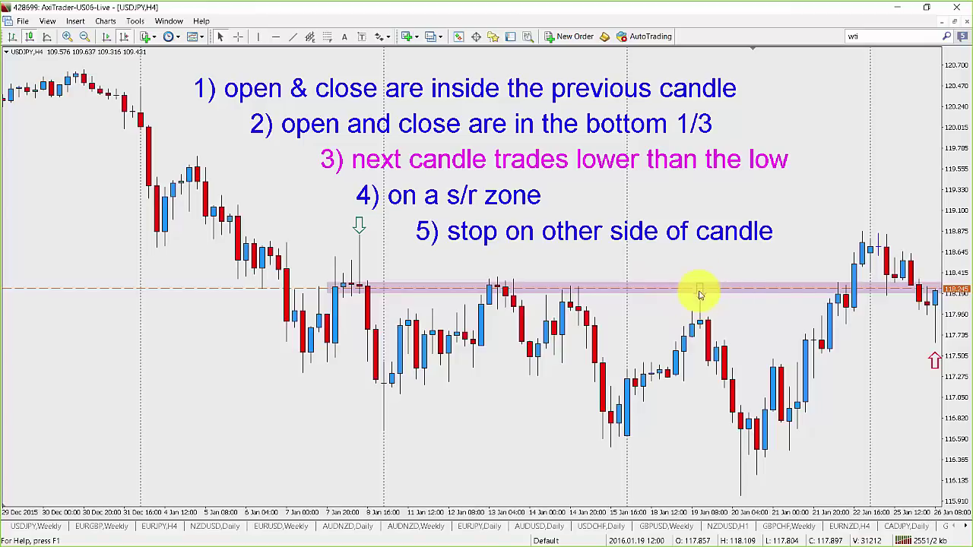
# Raise the purple down arrow clear of the price zone, directly below the fifth rule
pyautogui.scroll(-1, 695, 287)
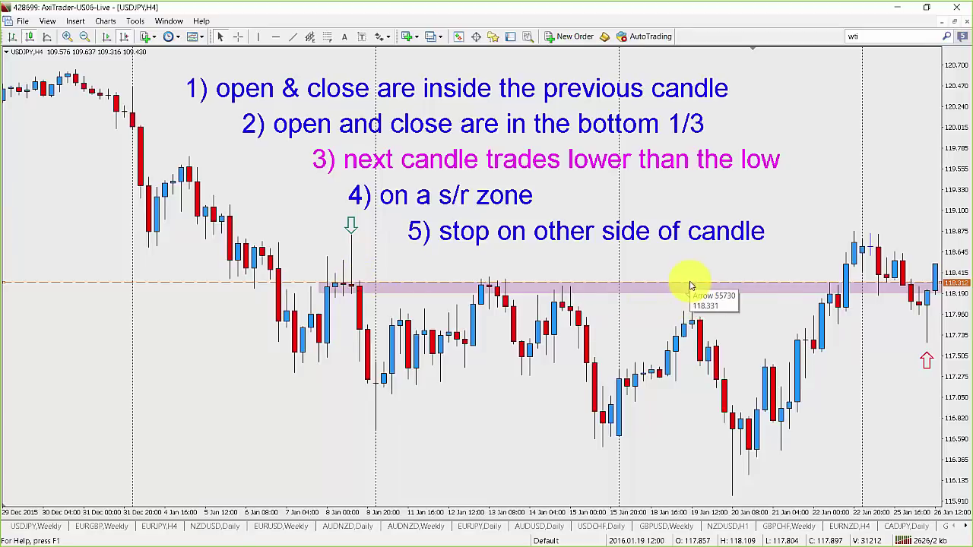
pyautogui.moveTo(690, 284); pyautogui.dragTo(690, 259)
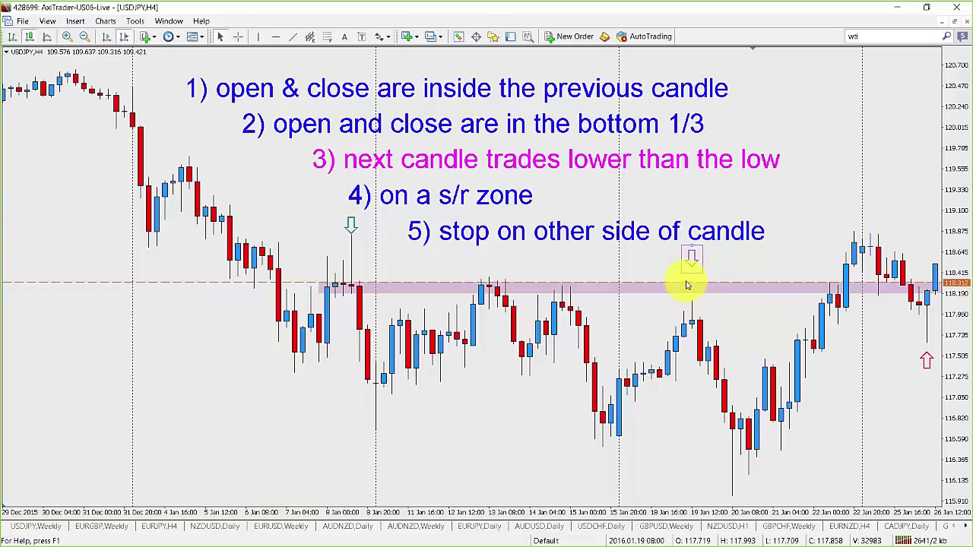
pyautogui.scroll(-2, 686, 284)
pyautogui.scroll(4, 657, 286)
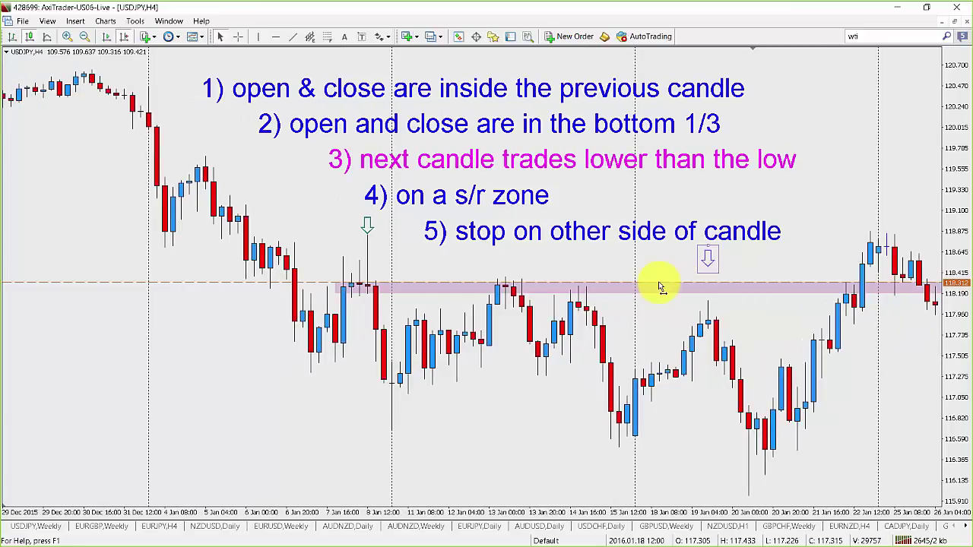
# Lower the horizontal line to 118.245 and move the purple arrow down just above the wick of the 19 January 2016 12:00 candle
pyautogui.moveTo(659, 287); pyautogui.dragTo(660, 293)
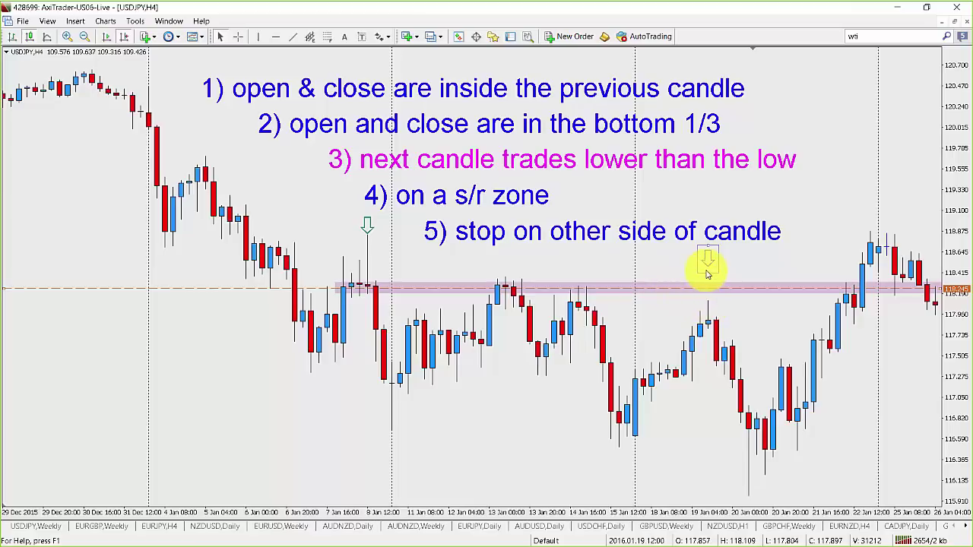
pyautogui.moveTo(713, 323)
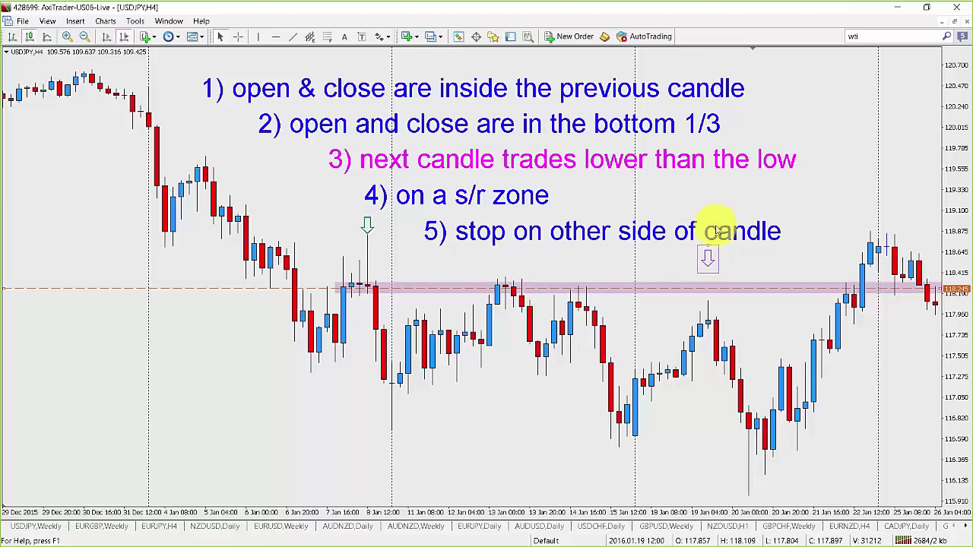
pyautogui.moveTo(706, 255); pyautogui.dragTo(711, 272)
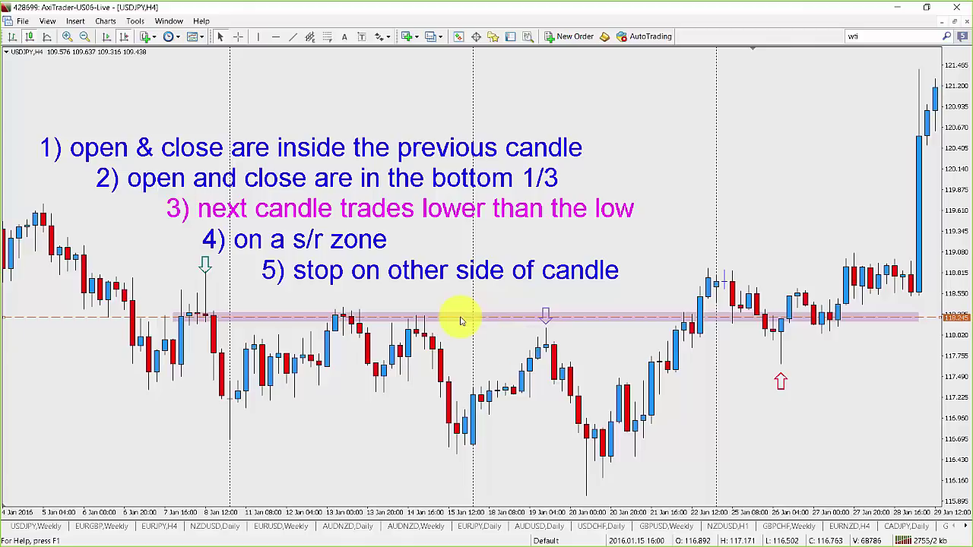
# Shift the horizontal line to 118.279 inside the zone and on to 118.037, at the 26 January 2016 candle marked by the up arrow
pyautogui.moveTo(460, 320)
pyautogui.mouseDown()
pyautogui.moveTo(456, 334)
pyautogui.moveTo(462, 319)
pyautogui.mouseUp()
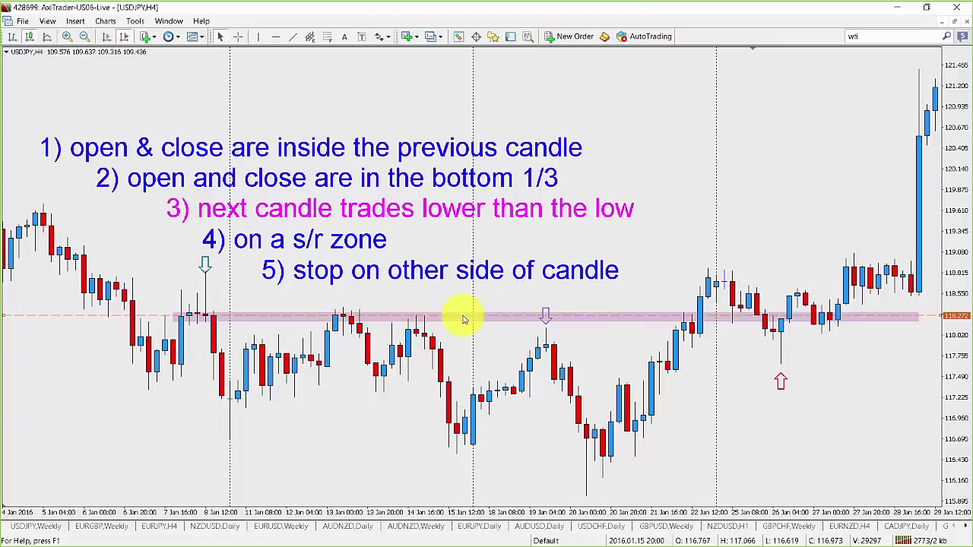
pyautogui.moveTo(463, 319); pyautogui.dragTo(462, 319)
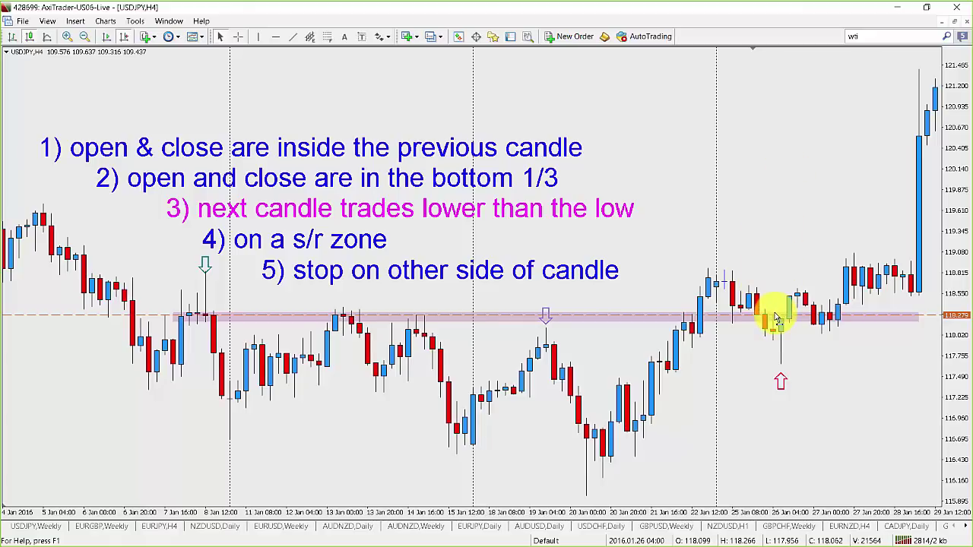
pyautogui.scroll(-2, 777, 320)
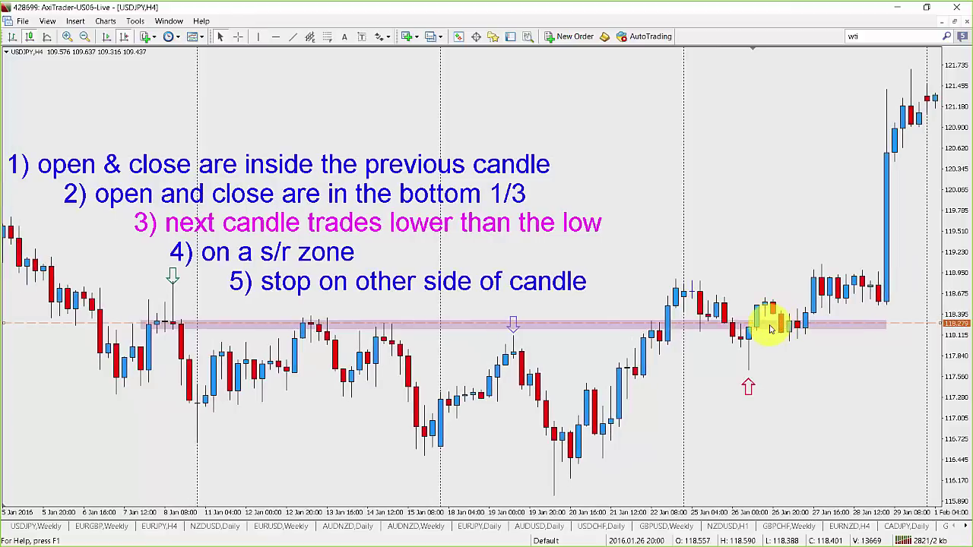
pyautogui.moveTo(770, 328); pyautogui.dragTo(762, 352)
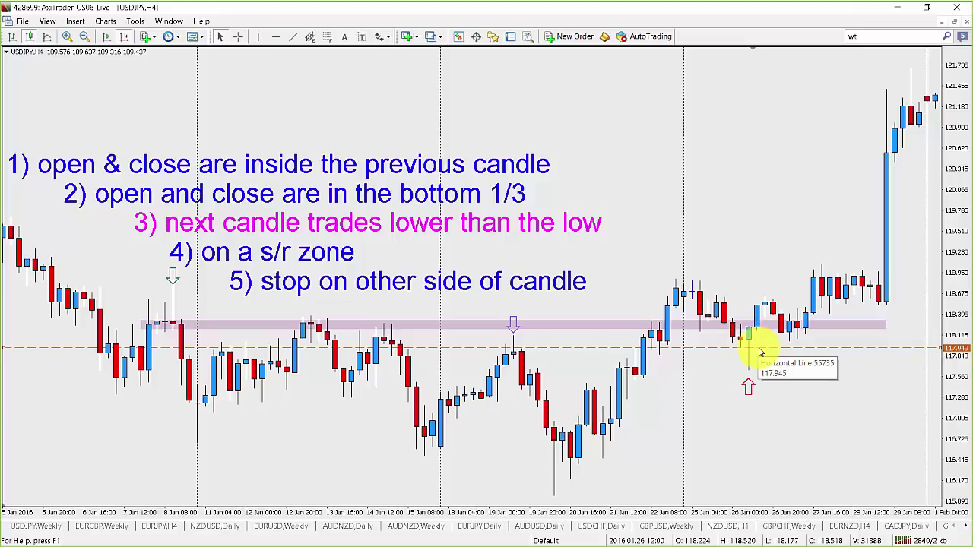
pyautogui.moveTo(758, 351); pyautogui.dragTo(763, 345)
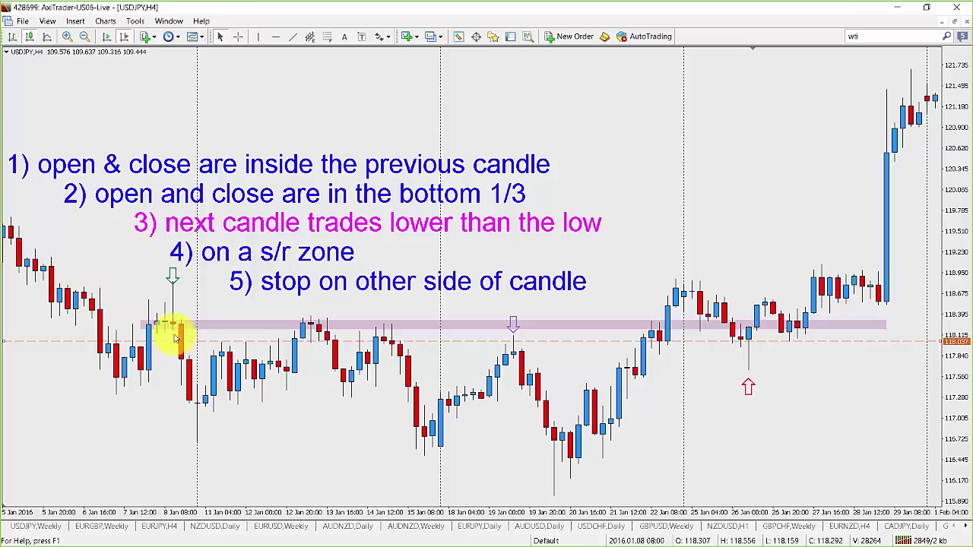
# Raise the horizontal line to 118.403, just above the price zone, and deselect it
pyautogui.moveTo(177, 329)
pyautogui.moveTo(166, 342); pyautogui.dragTo(164, 318)
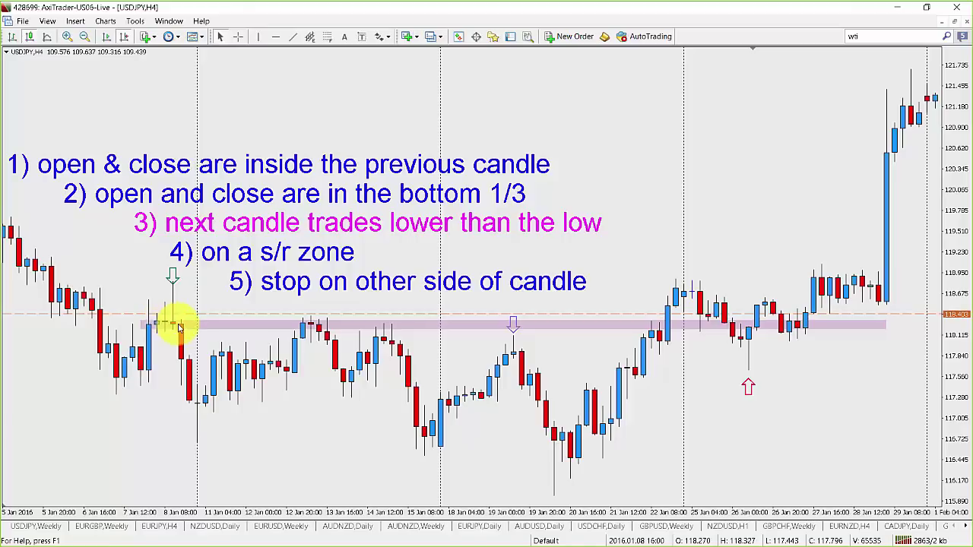
pyautogui.moveTo(176, 326)
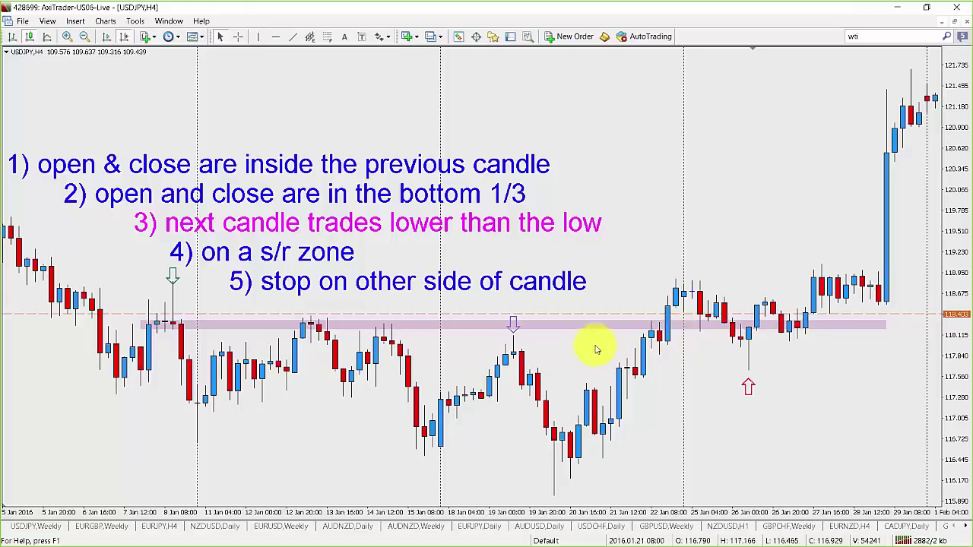
# Place an up arrow just below the long lower wick of the 14 December 2015 16:00 candle
pyautogui.moveTo(523, 288); pyautogui.dragTo(966, 294)
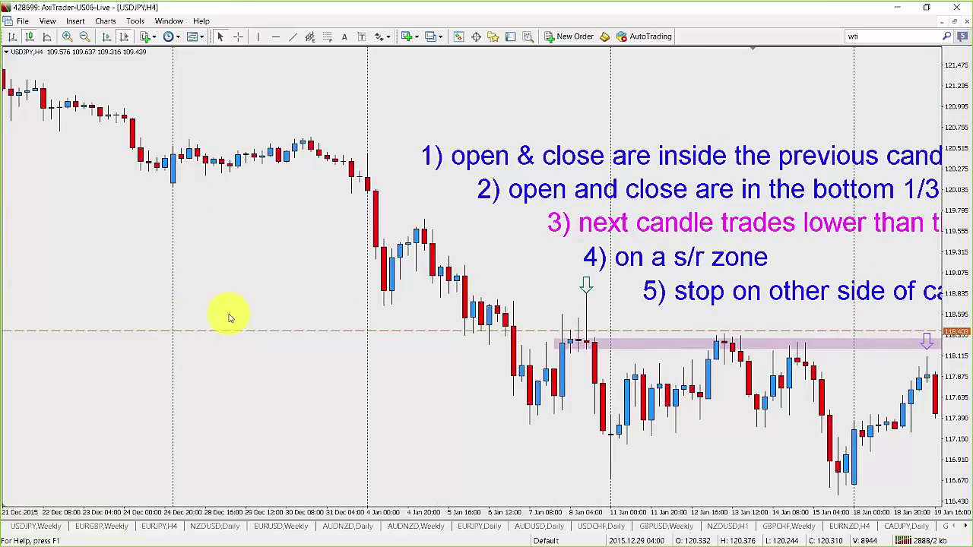
pyautogui.scroll(15, 235, 318)
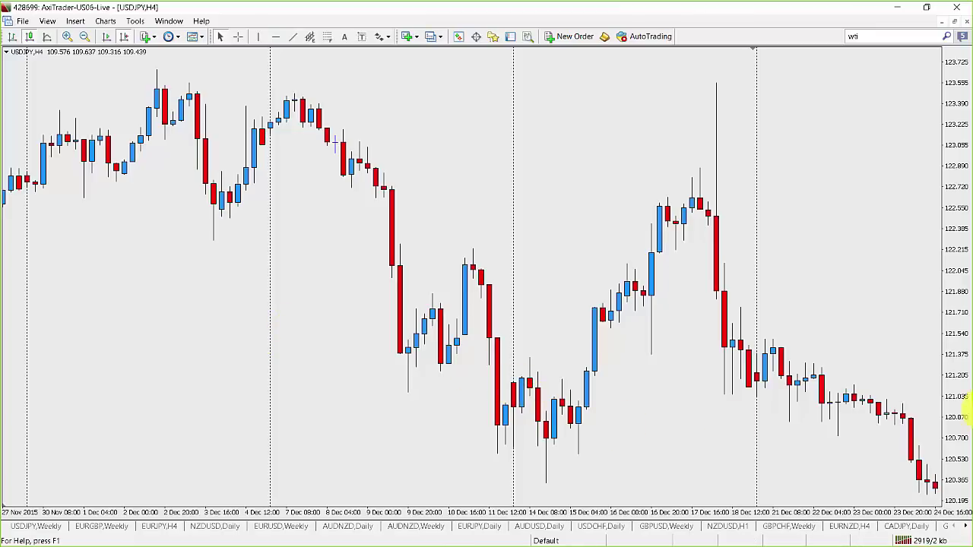
pyautogui.moveTo(949, 373); pyautogui.dragTo(931, 388)
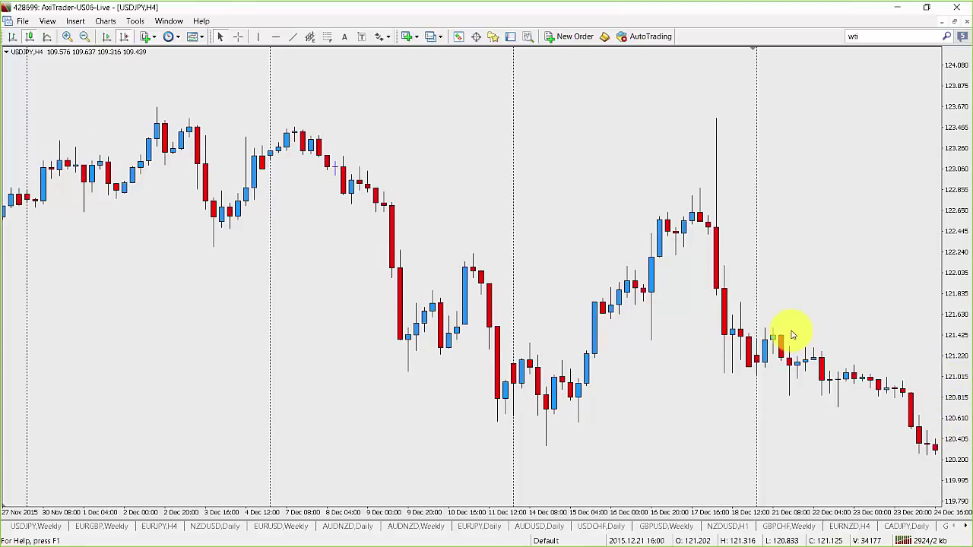
pyautogui.click(378, 37)
pyautogui.click(389, 84)
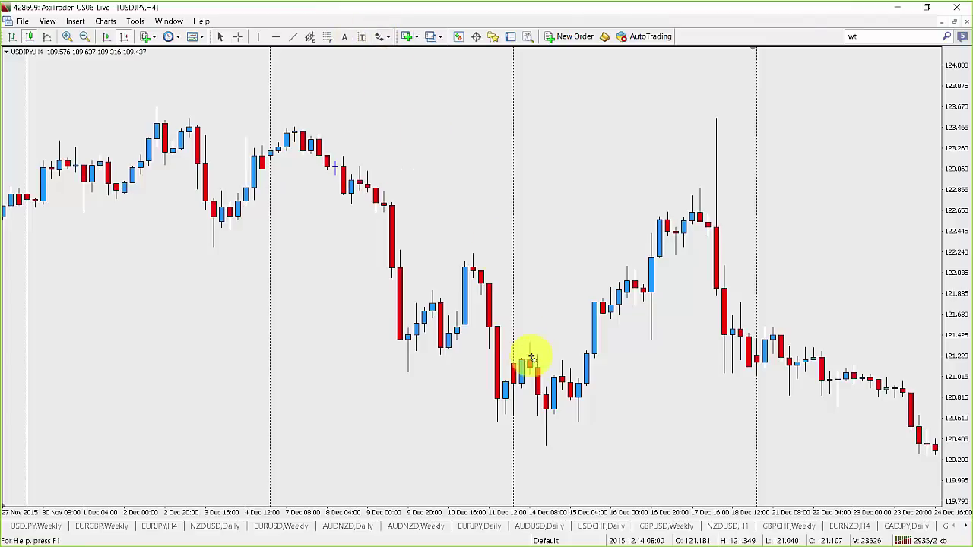
pyautogui.click(545, 451)
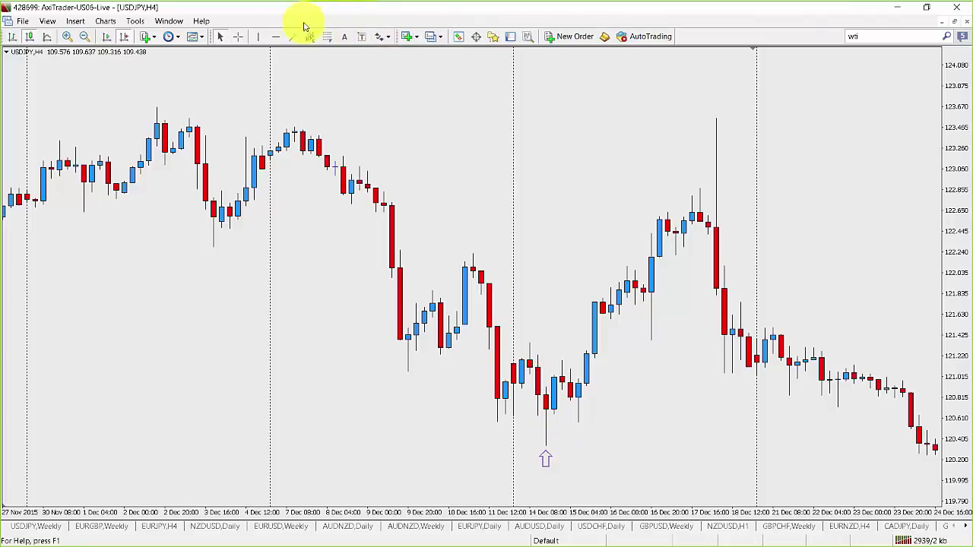
# Draw a horizontal line at 120.640, along the December lows just above the new up arrow
pyautogui.click(276, 37)
pyautogui.click(468, 411)
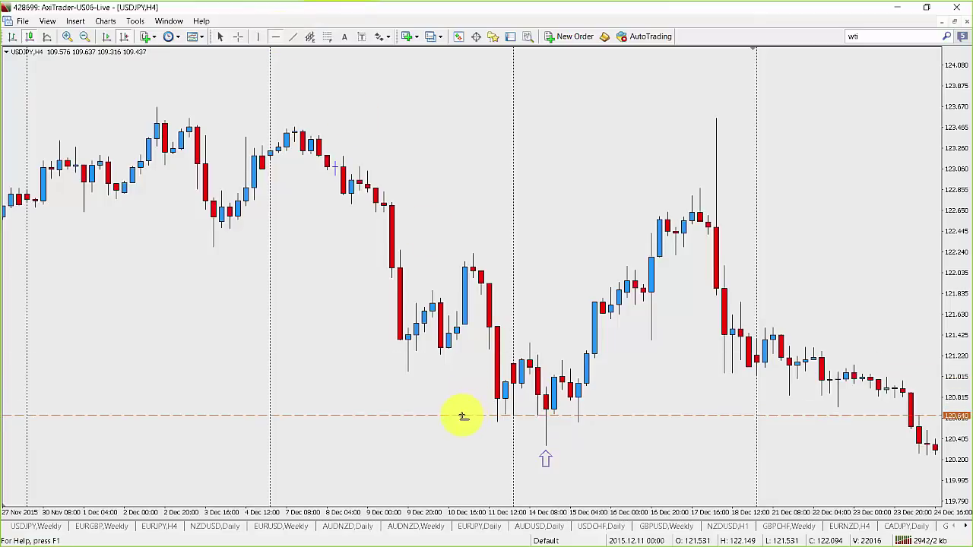
pyautogui.scroll(10, 461, 415)
pyautogui.scroll(-5, 616, 361)
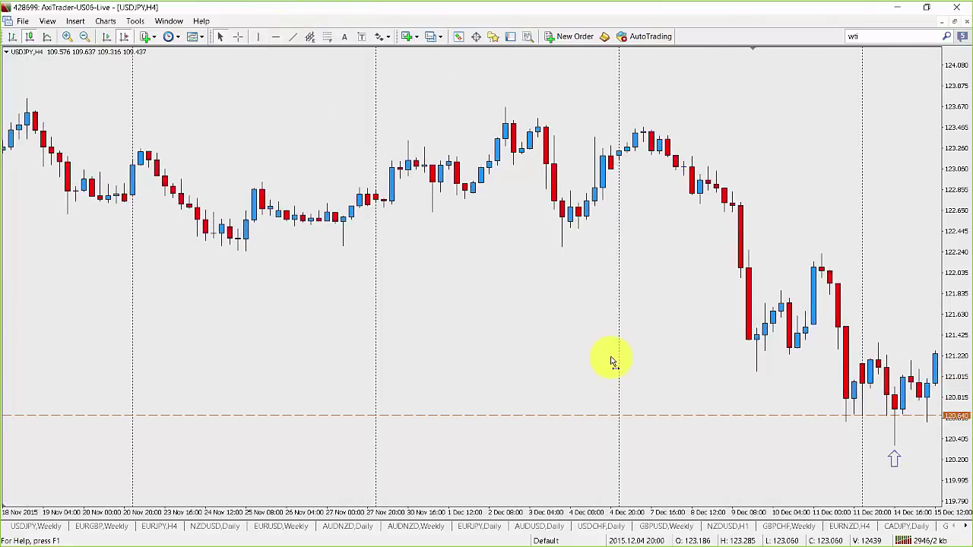
pyautogui.scroll(-2, 616, 361)
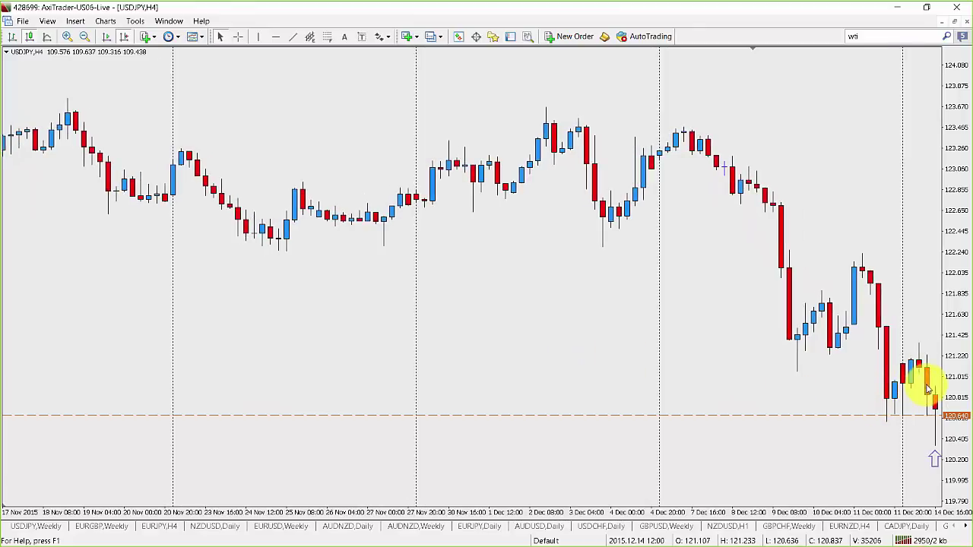
pyautogui.click(933, 455)
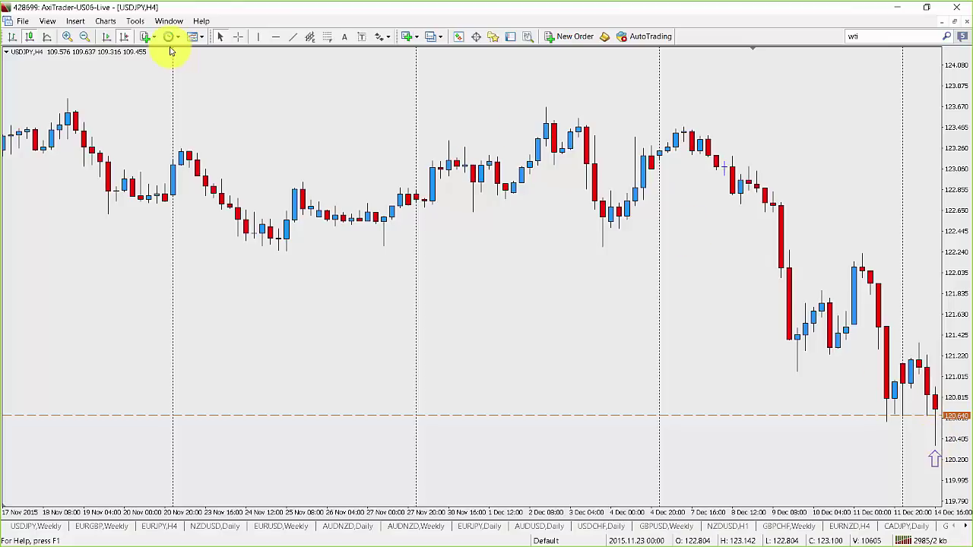
# Draw a rectangle zone below the horizontal line, from the arrow-marked candle's low at 120.337 back to mid-November 2015
pyautogui.click(76, 22)
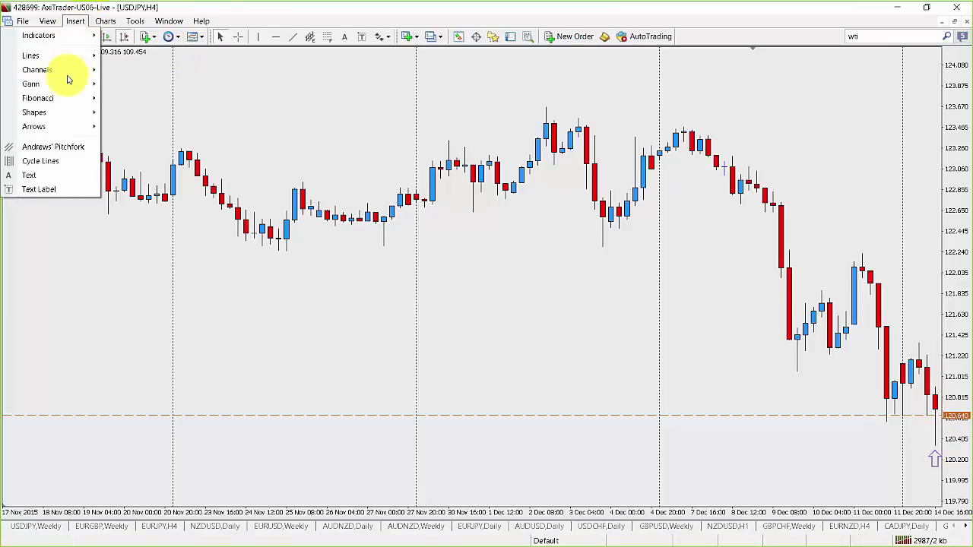
pyautogui.moveTo(67, 115)
pyautogui.click(125, 111)
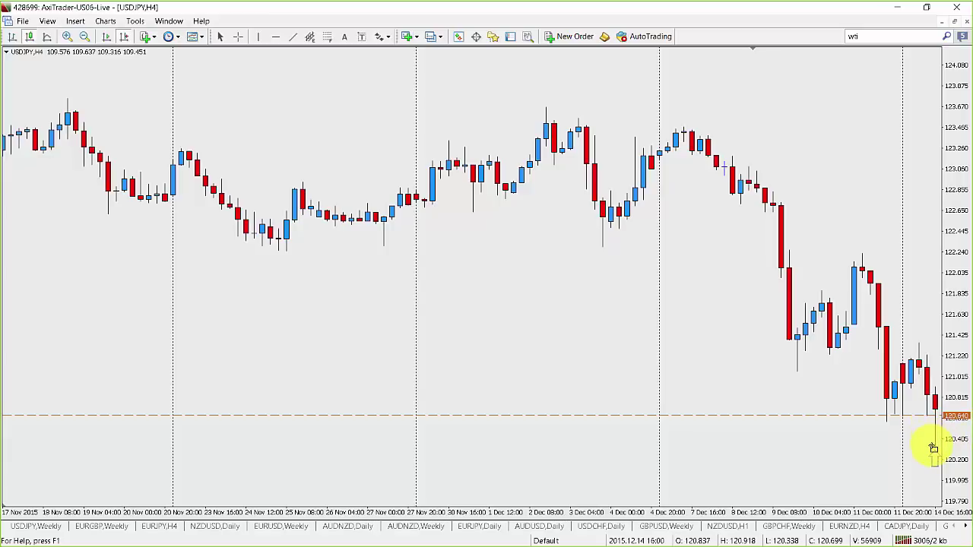
pyautogui.moveTo(934, 446); pyautogui.dragTo(8, 424)
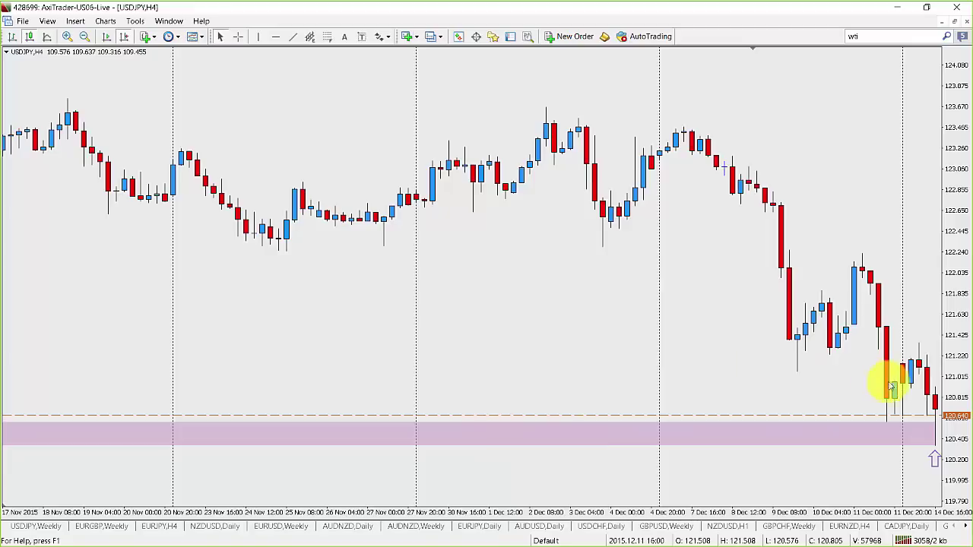
# Move the up arrow slightly lower beneath the wick and delete the rectangle zone under the horizontal line
pyautogui.click(934, 456)
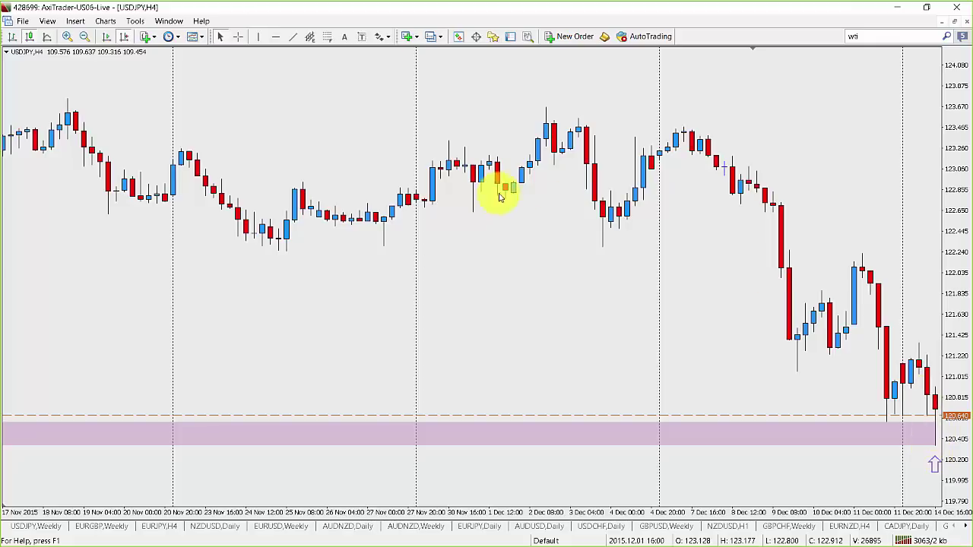
pyautogui.rightClick(935, 448)
pyautogui.press('Escape')
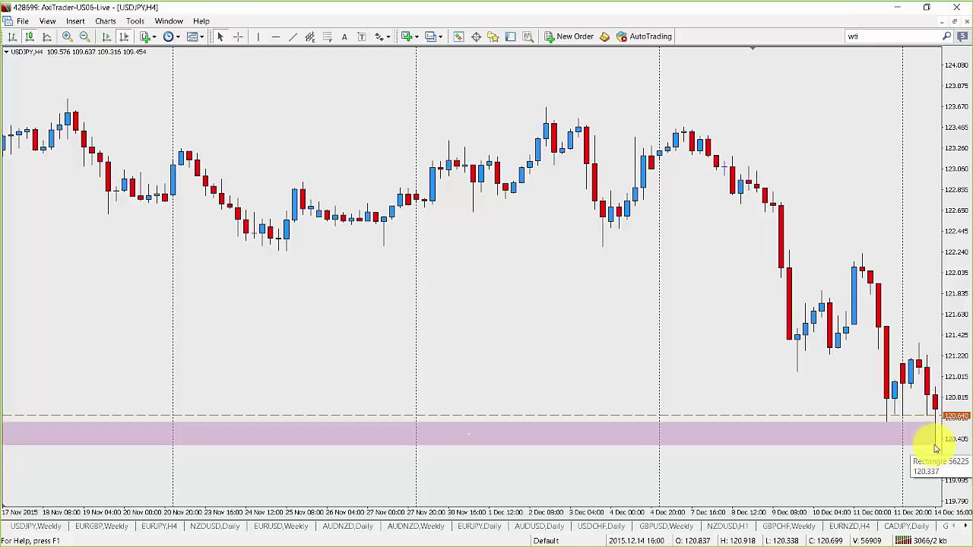
pyautogui.rightClick(934, 444)
pyautogui.click(897, 358)
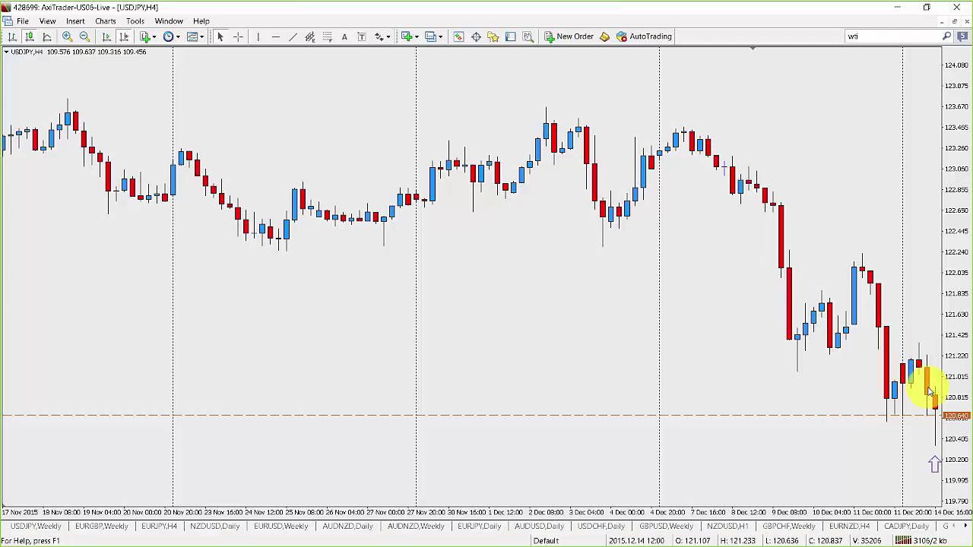
# Add the text label "120.63" just above the horizontal line, near the 8 December 2015 candles
pyautogui.click(344, 36)
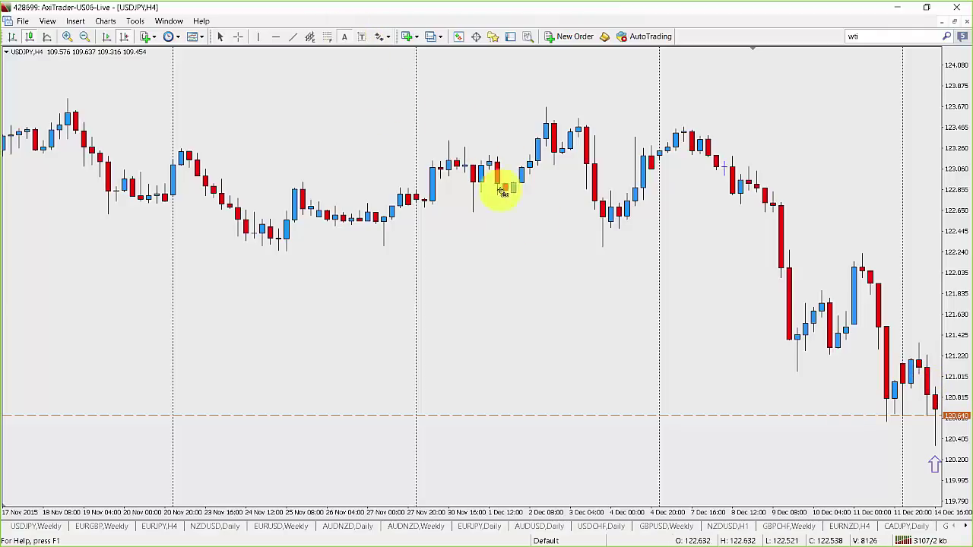
pyautogui.click(735, 376)
pyautogui.click(488, 269)
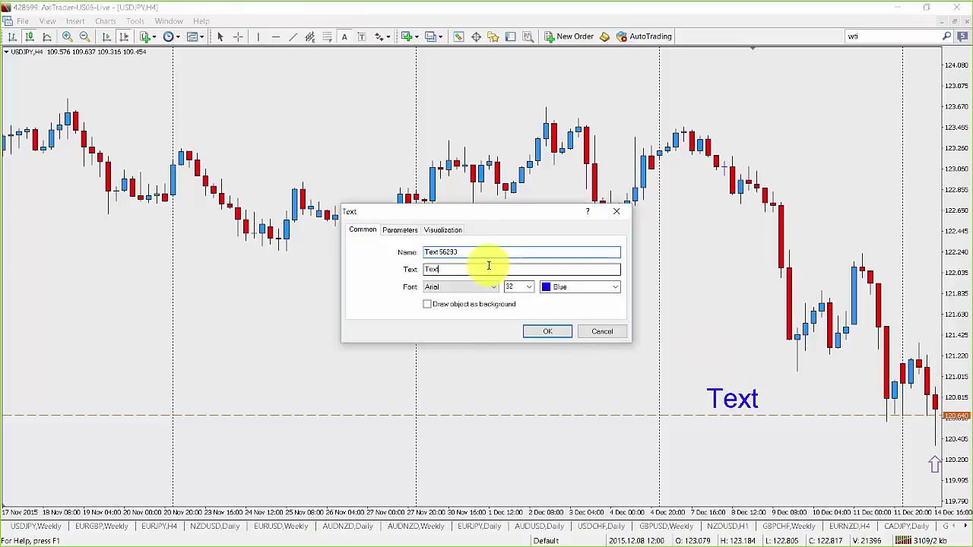
pyautogui.press('BackSpace')
pyautogui.press('BackSpace')
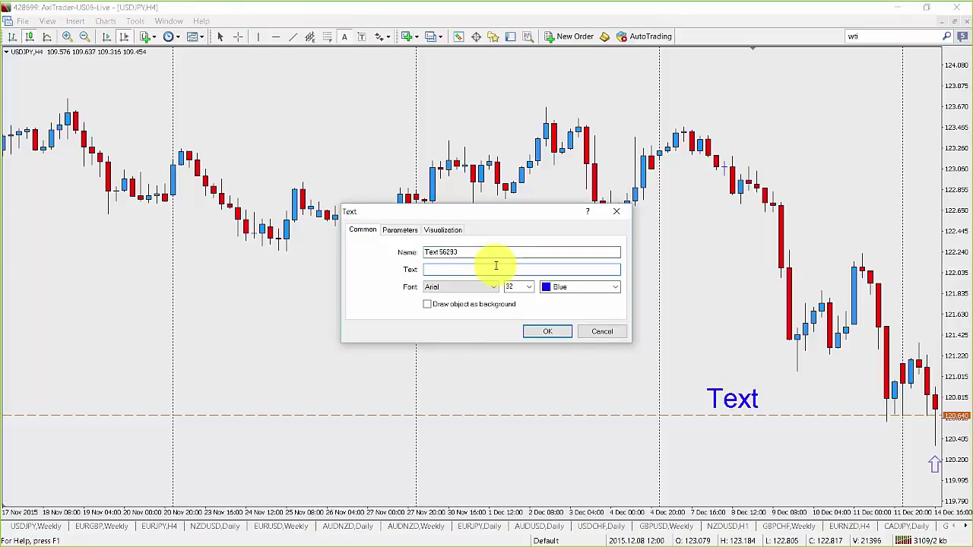
pyautogui.write('120.63')
pyautogui.click(541, 331)
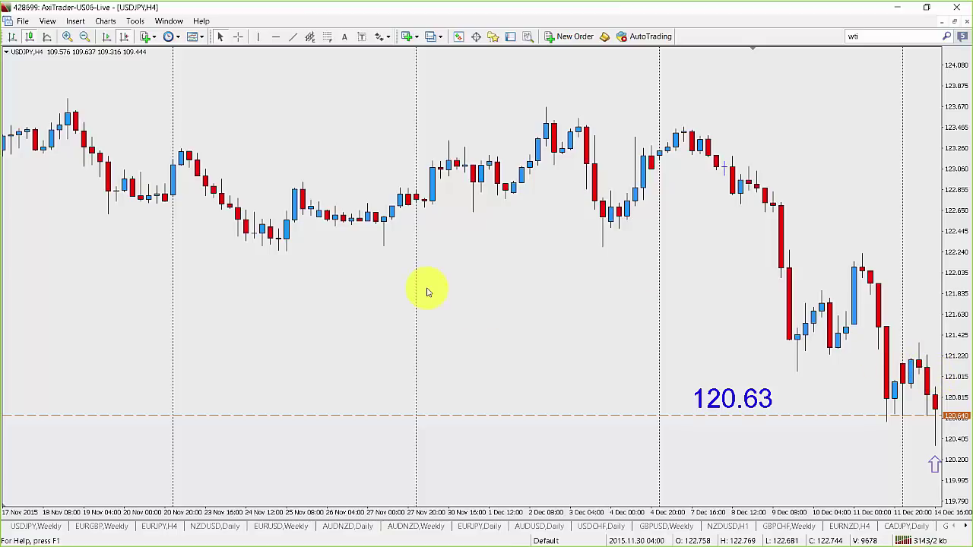
# Measure with the crosshair down to the low of the arrow-marked candle, first from 120.945 and again from just above the horizontal line
pyautogui.click(238, 36)
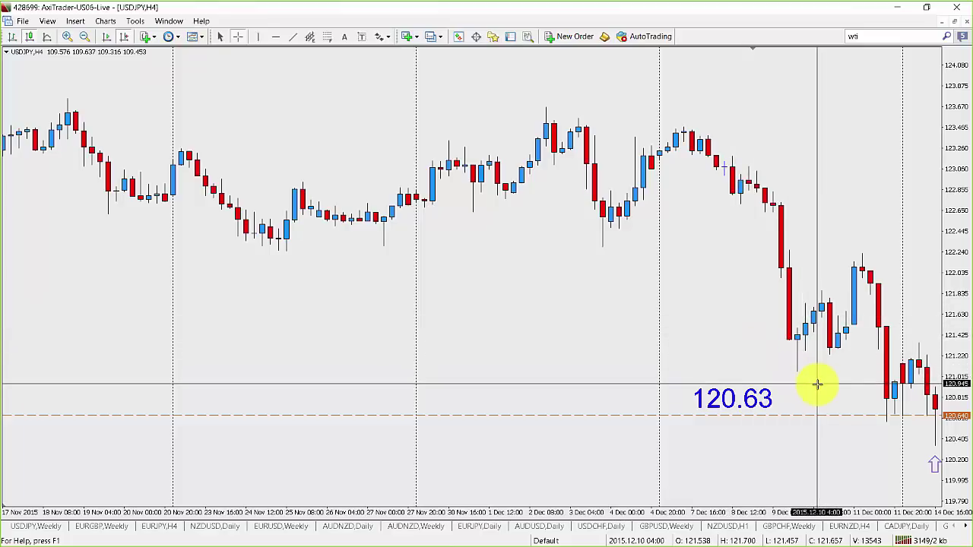
pyautogui.moveTo(817, 385); pyautogui.dragTo(932, 446)
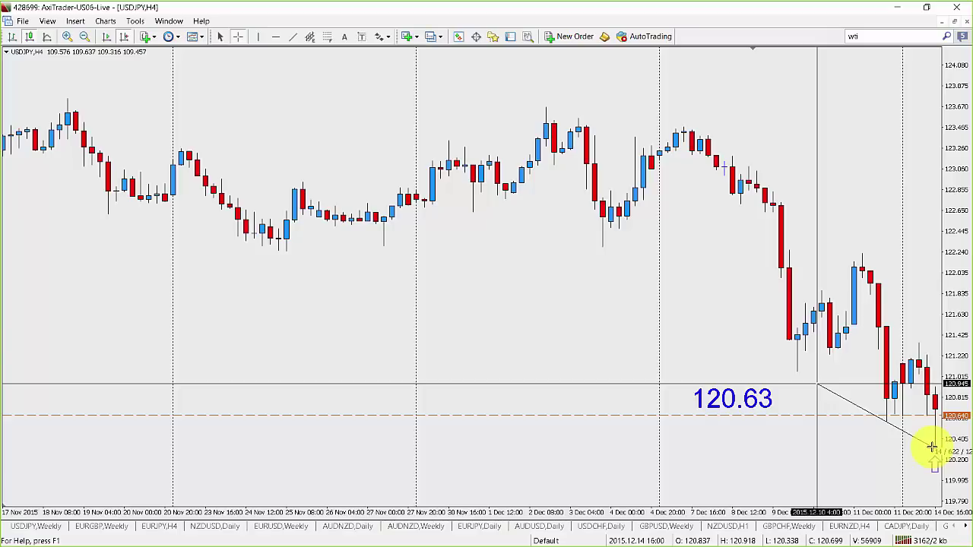
pyautogui.moveTo(932, 447); pyautogui.dragTo(932, 447)
pyautogui.click(238, 36)
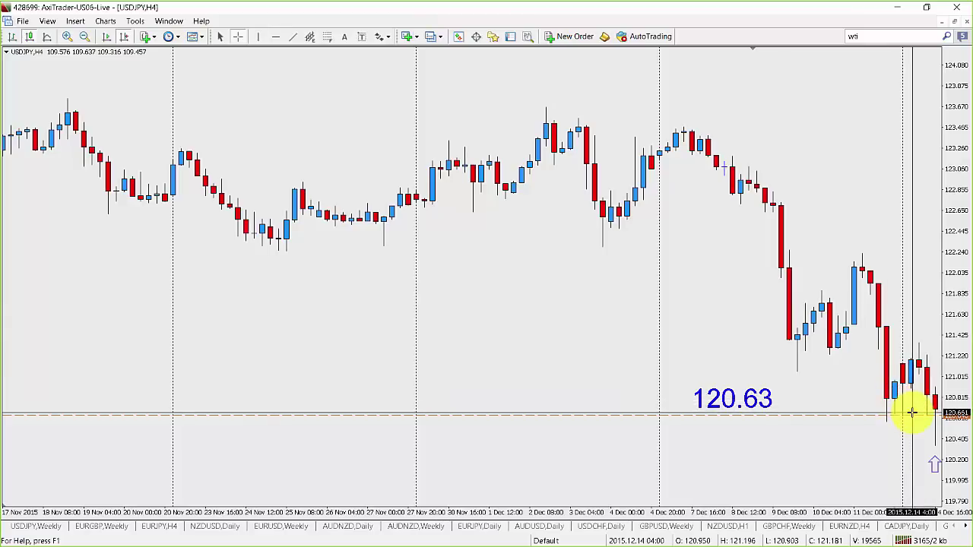
pyautogui.moveTo(911, 412); pyautogui.dragTo(932, 445)
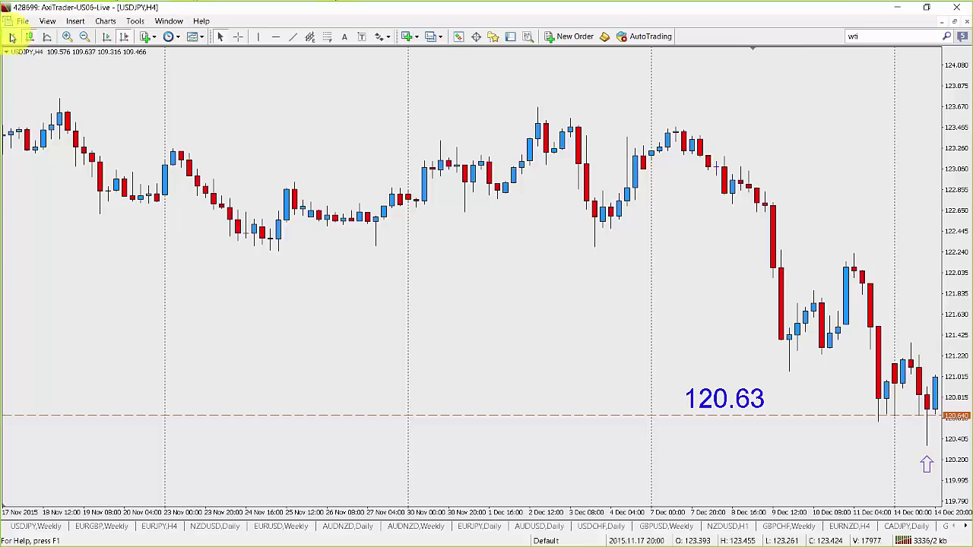
# Add the text label "Leg Entry" above the horizontal line, near the 26 November 2015 candles
pyautogui.click(344, 37)
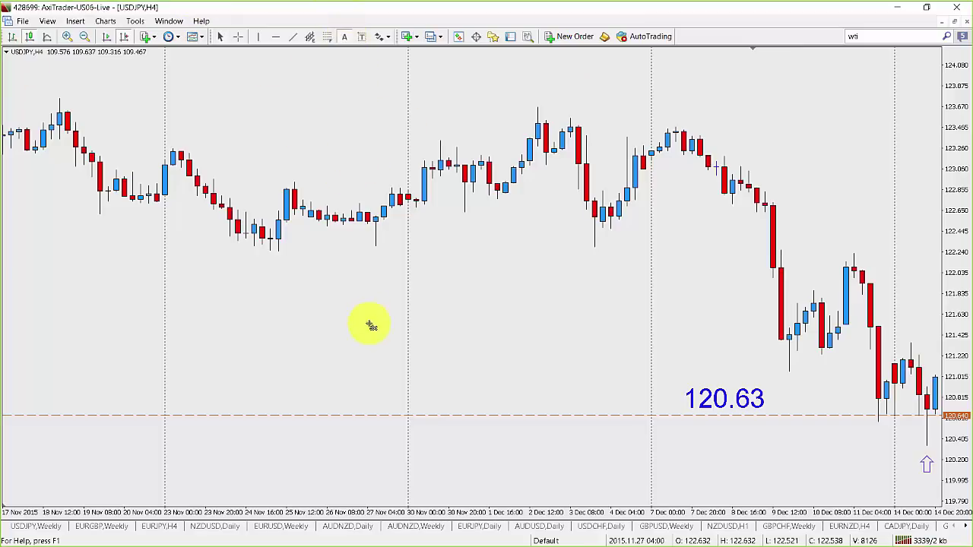
pyautogui.click(357, 359)
pyautogui.press('Tab')
pyautogui.click(456, 269)
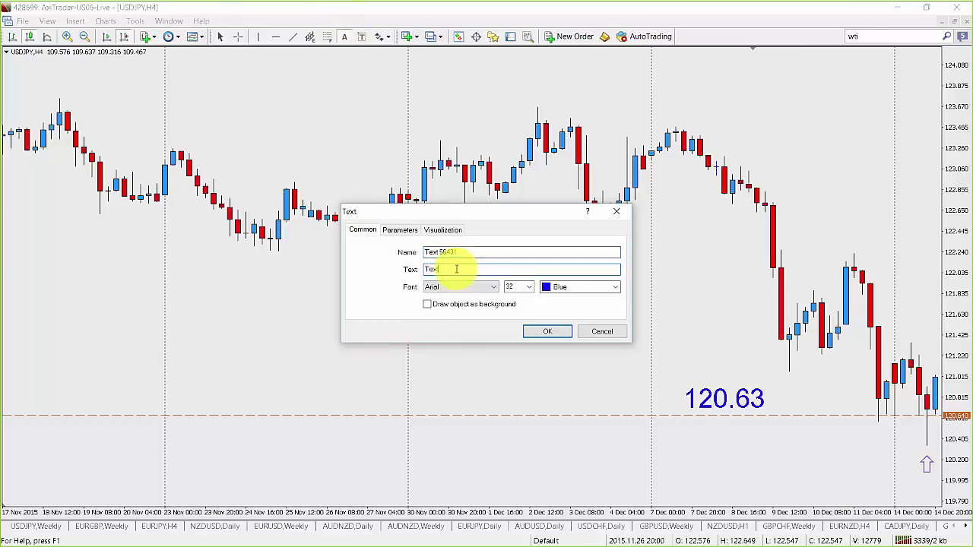
pyautogui.press('BackSpace')
pyautogui.press('BackSpace')
pyautogui.press('BackSpace')
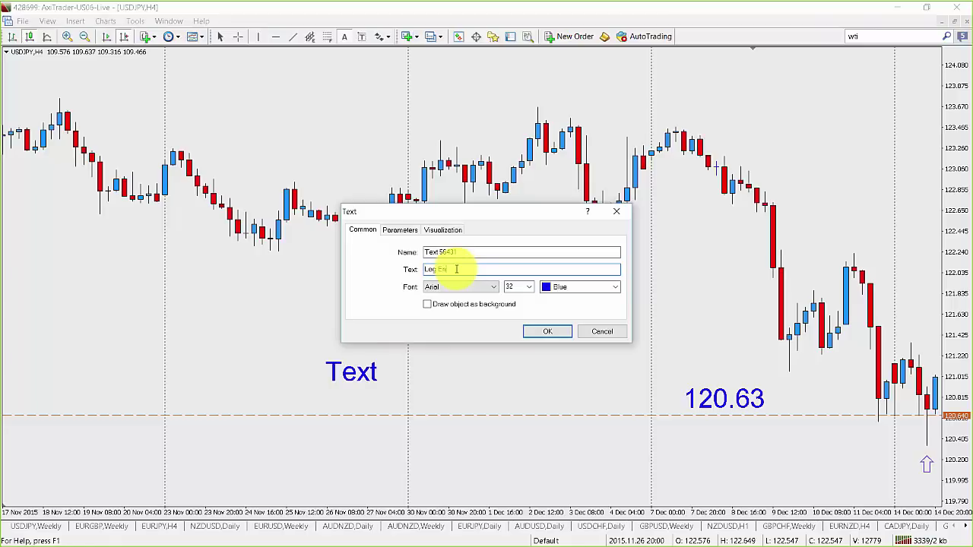
pyautogui.press('Return')
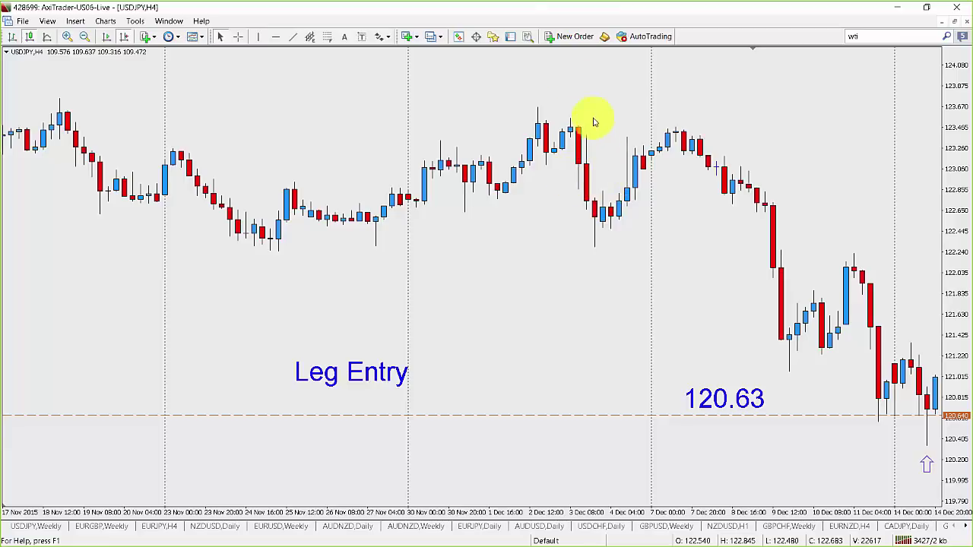
# Place a down arrow just above the long upper wick of the 4 December 2015 12:00 candle
pyautogui.click(378, 36)
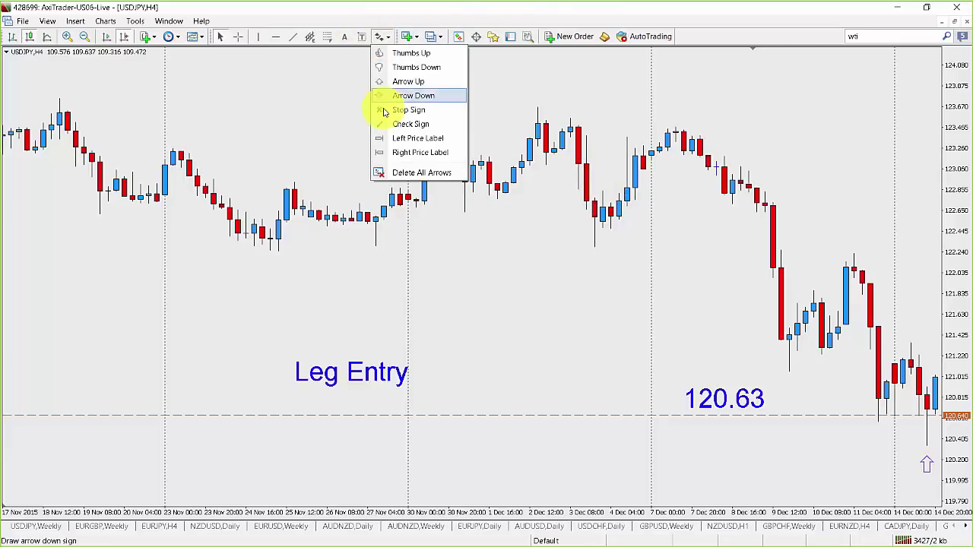
pyautogui.click(403, 109)
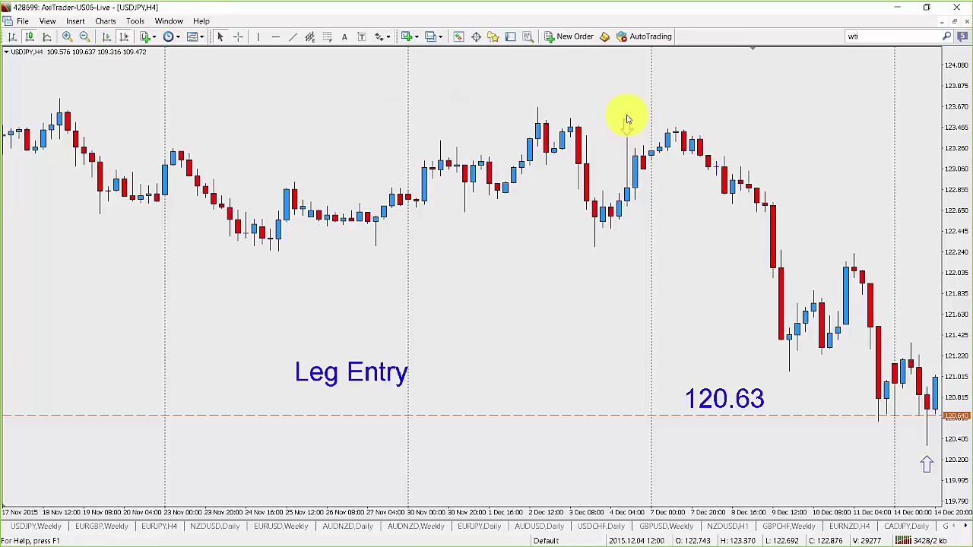
# Examine the price action before and after the 4 December 2015 candle marked by the down arrow
pyautogui.scroll(8, 451, 108)
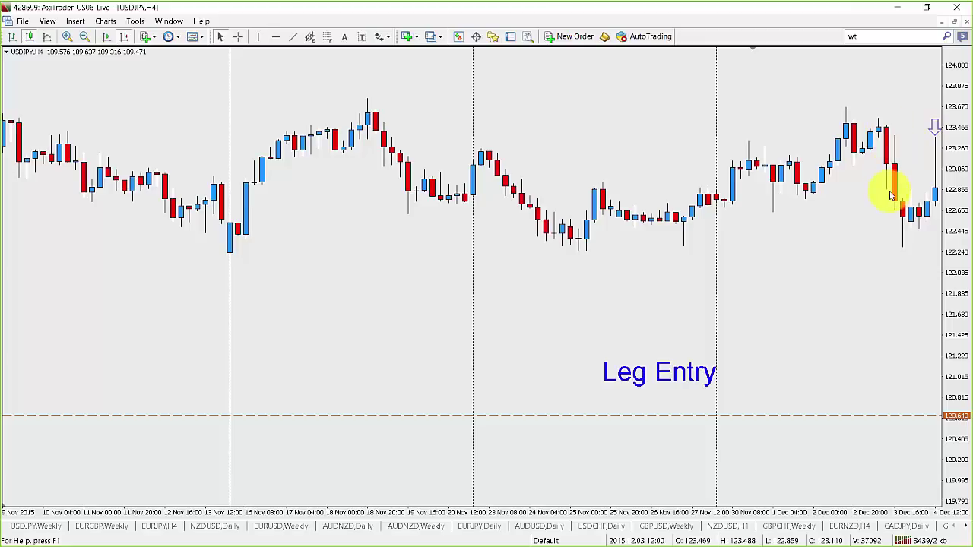
pyautogui.moveTo(936, 192)
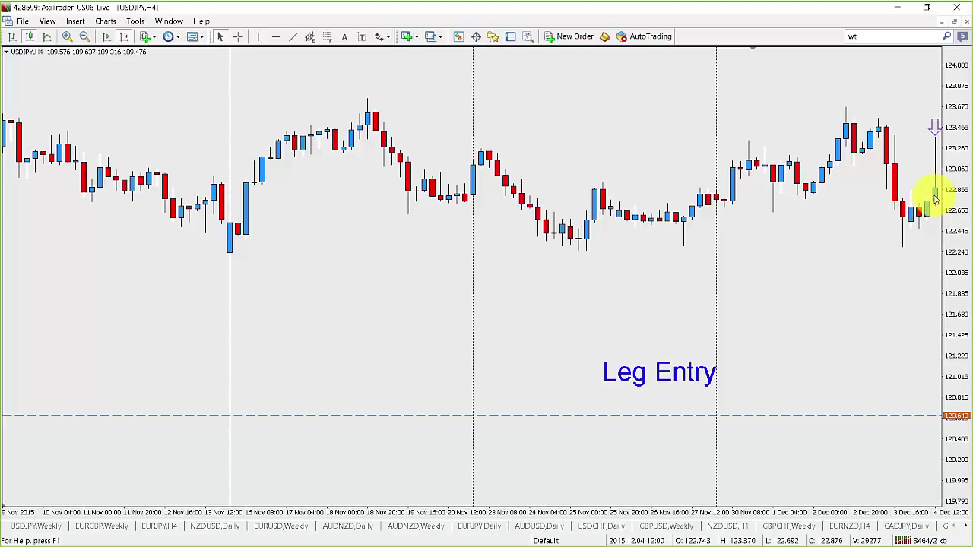
pyautogui.scroll(-1, 926, 204)
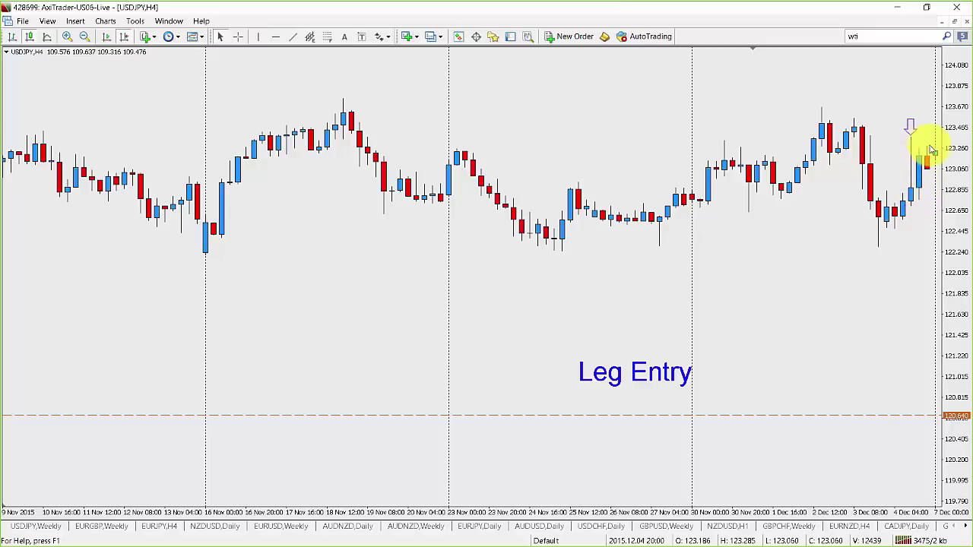
pyautogui.scroll(-3, 928, 150)
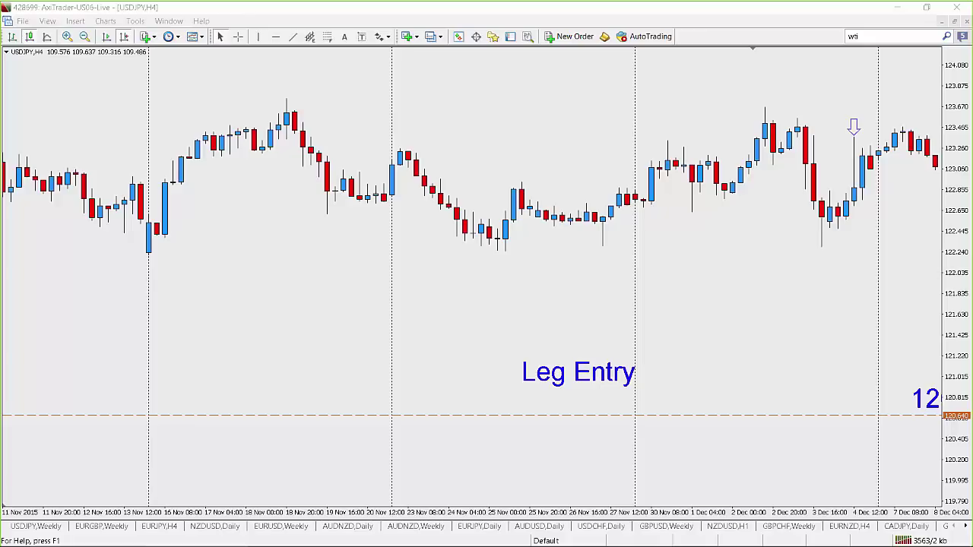
pyautogui.middleClick(663, 262)
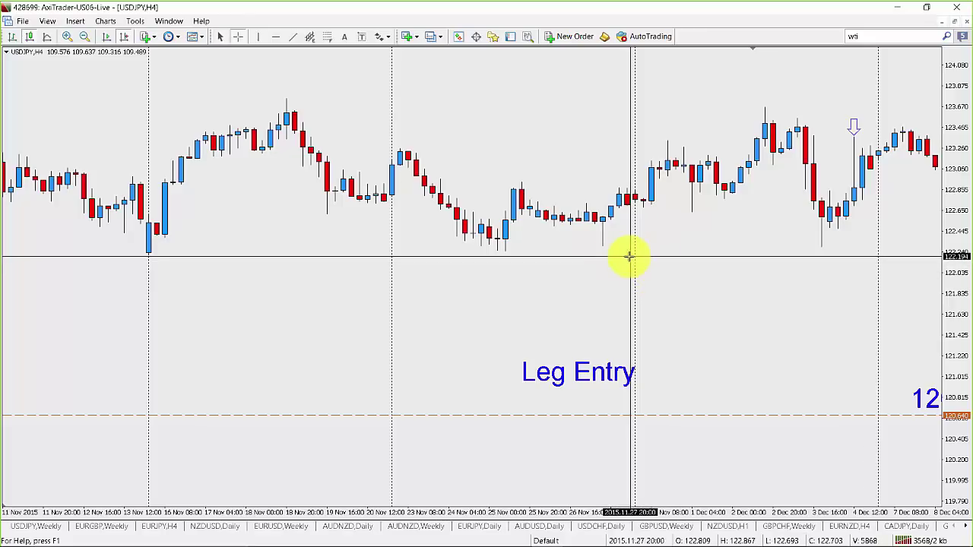
pyautogui.middleClick(650, 253)
pyautogui.scroll(-5, 634, 258)
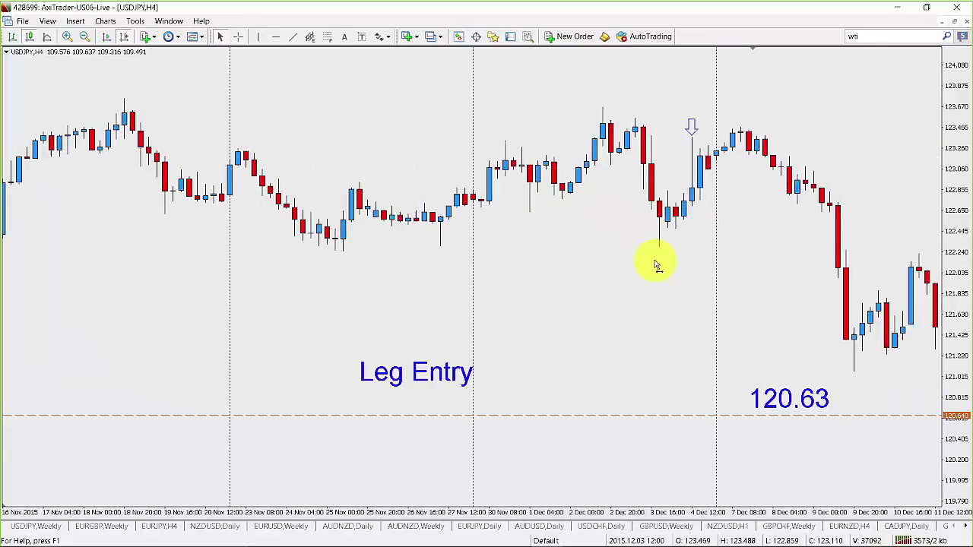
# Examine the price action between the 4 December 2015 down-arrow candle and the rally of mid-December 2015
pyautogui.scroll(-10, 656, 262)
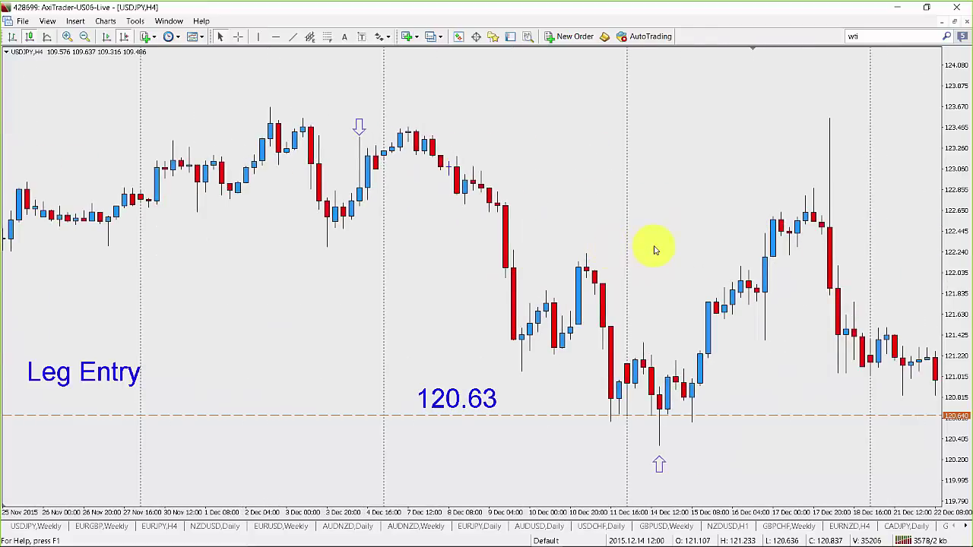
pyautogui.scroll(1, 736, 228)
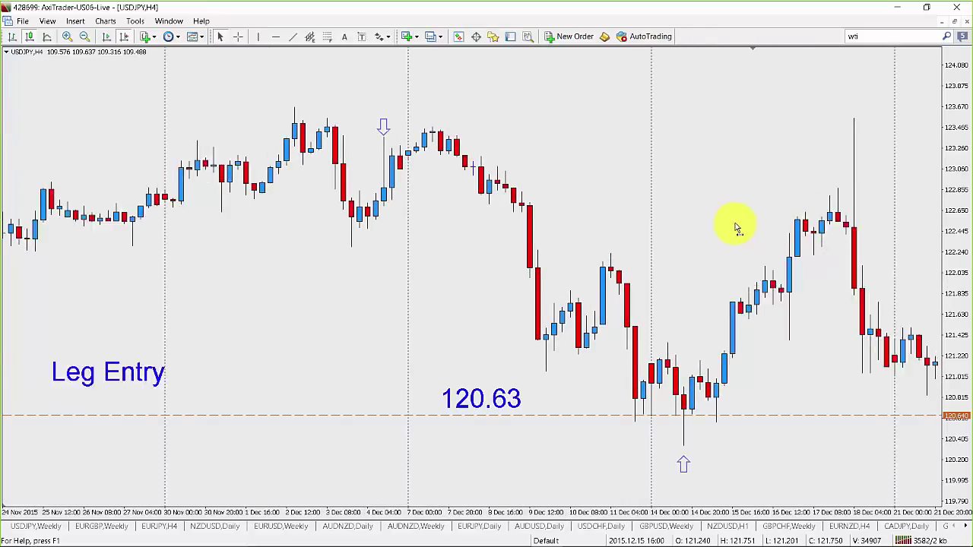
pyautogui.scroll(4, 737, 228)
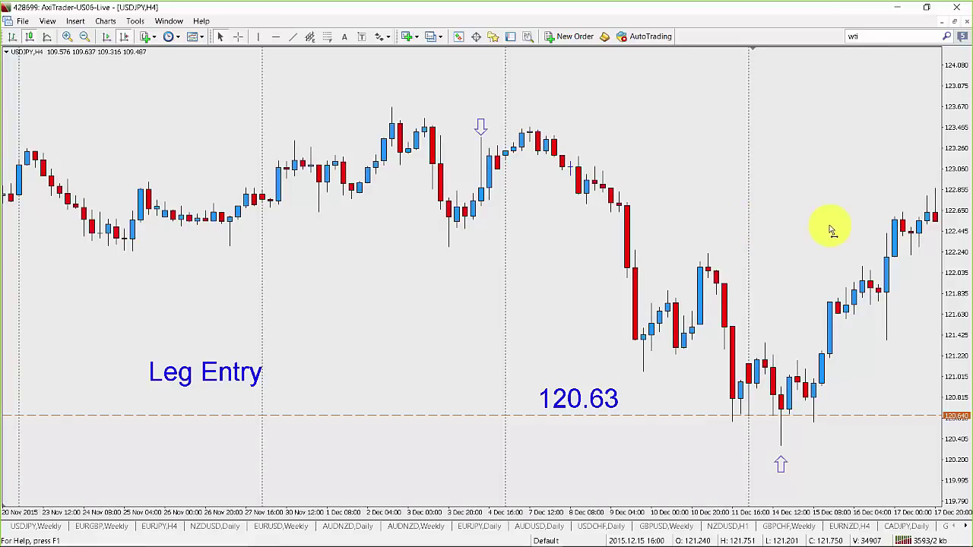
pyautogui.scroll(-2, 825, 228)
pyautogui.scroll(2, 832, 230)
pyautogui.scroll(1, 851, 220)
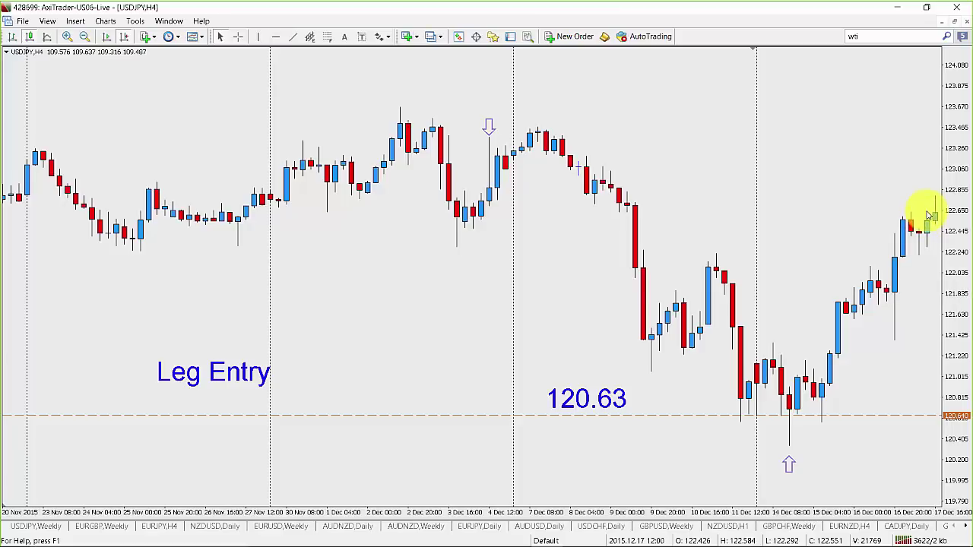
pyautogui.moveTo(933, 218)
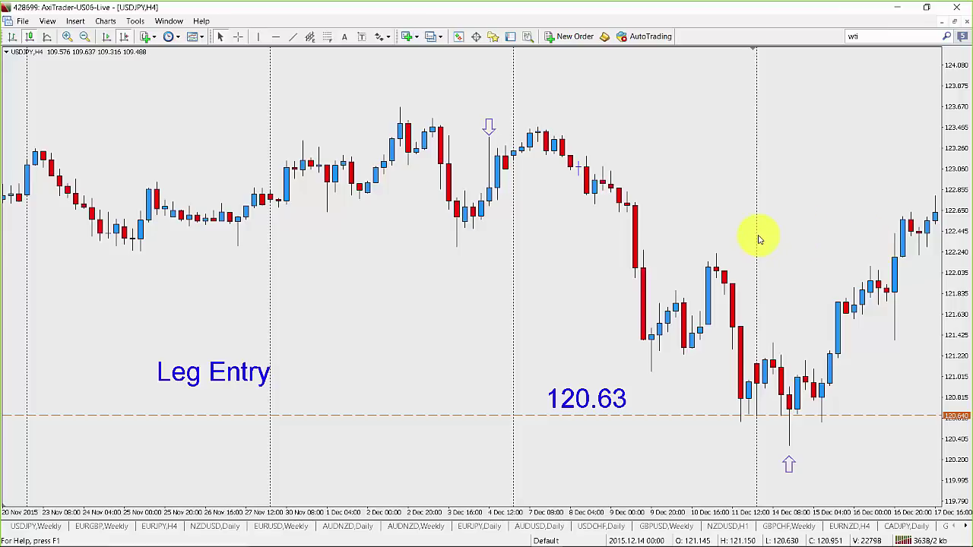
# Place down arrows above the upper wicks of the 17 December 2015 16:00 and 20:00 candles
pyautogui.scroll(-1, 759, 240)
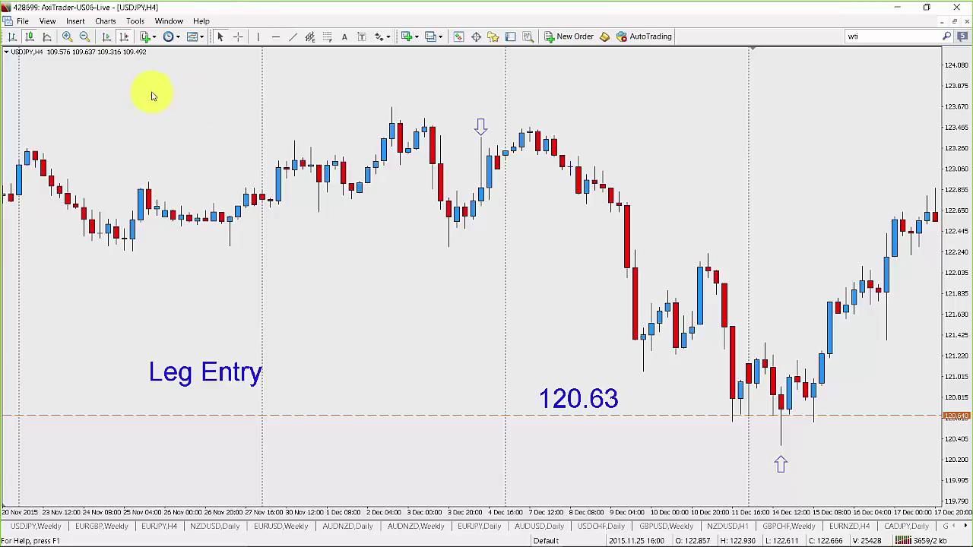
pyautogui.click(378, 36)
pyautogui.click(393, 95)
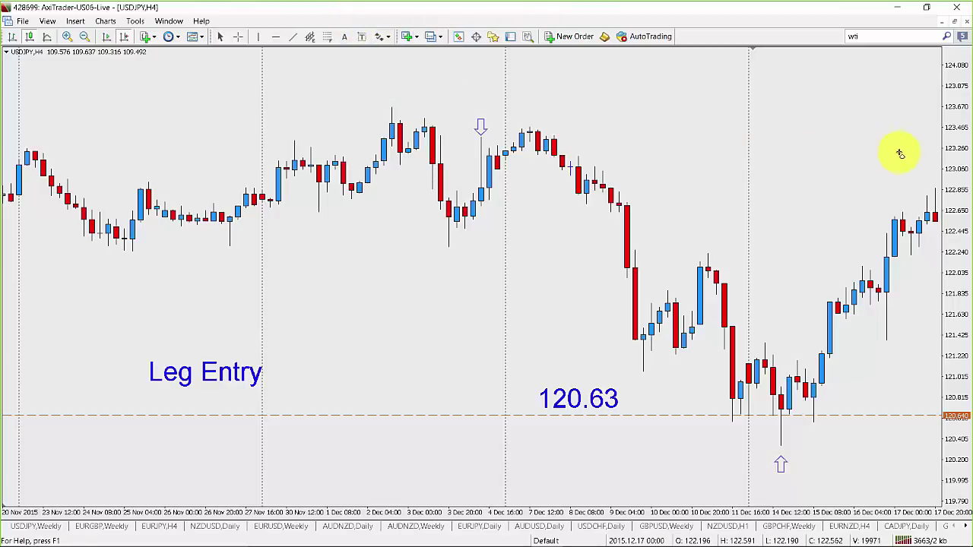
pyautogui.click(917, 170)
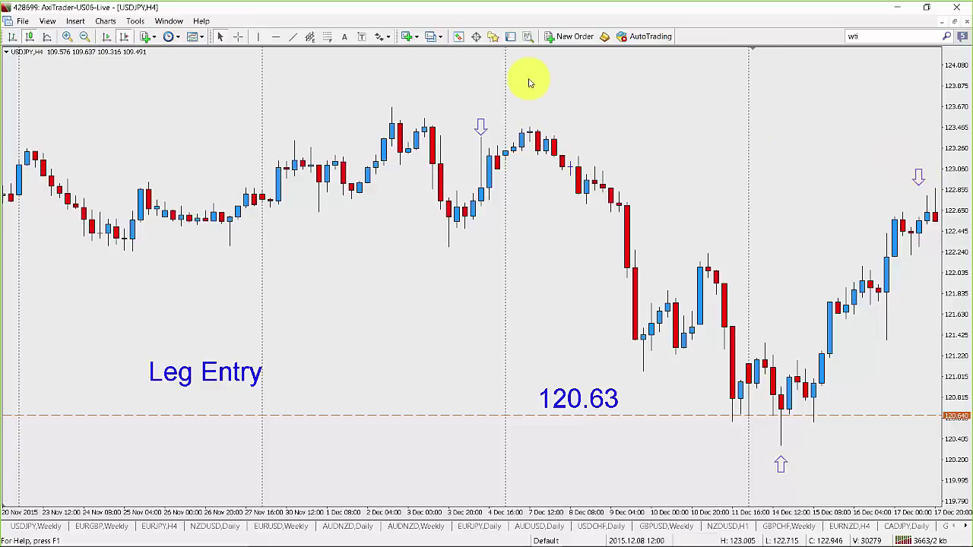
pyautogui.click(386, 36)
pyautogui.click(408, 96)
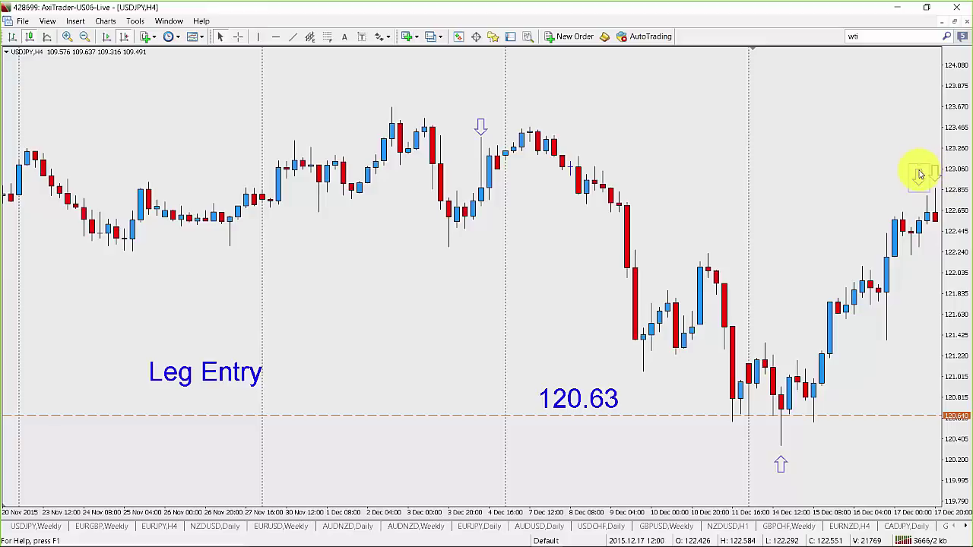
pyautogui.click(927, 174)
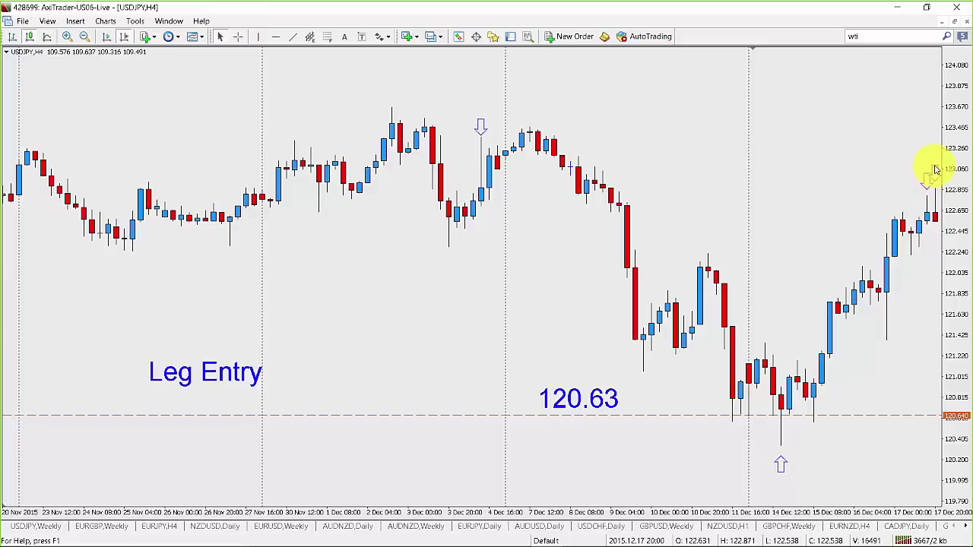
pyautogui.moveTo(927, 172); pyautogui.dragTo(934, 167)
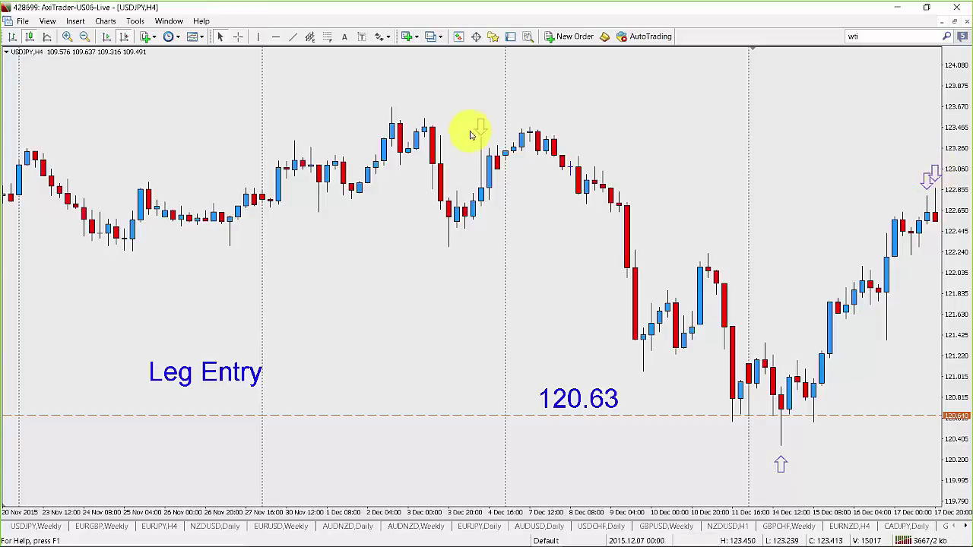
# Place down arrows above the upper wicks of the 30 November 2015 16:00 and 1 December 2015 00:00 candles
pyautogui.click(377, 36)
pyautogui.click(375, 93)
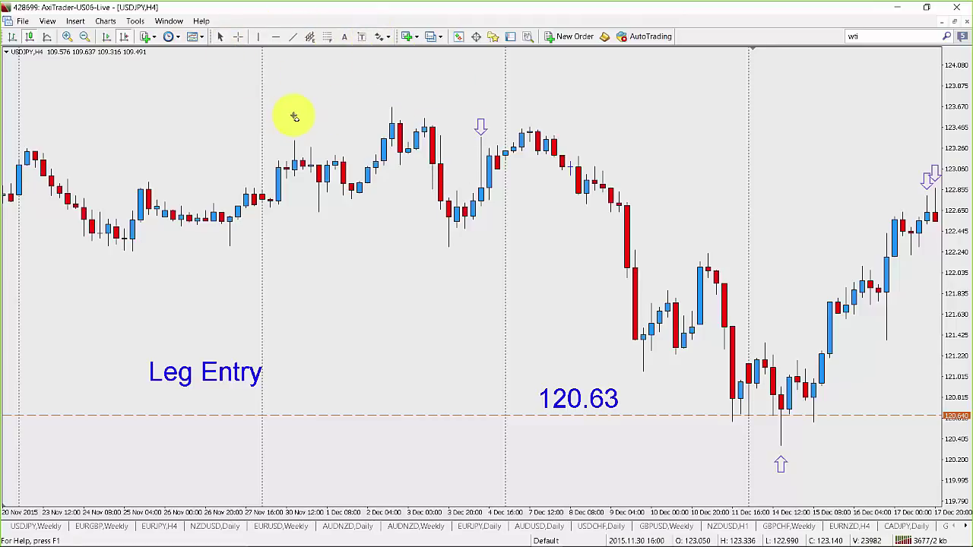
pyautogui.click(293, 117)
pyautogui.click(384, 37)
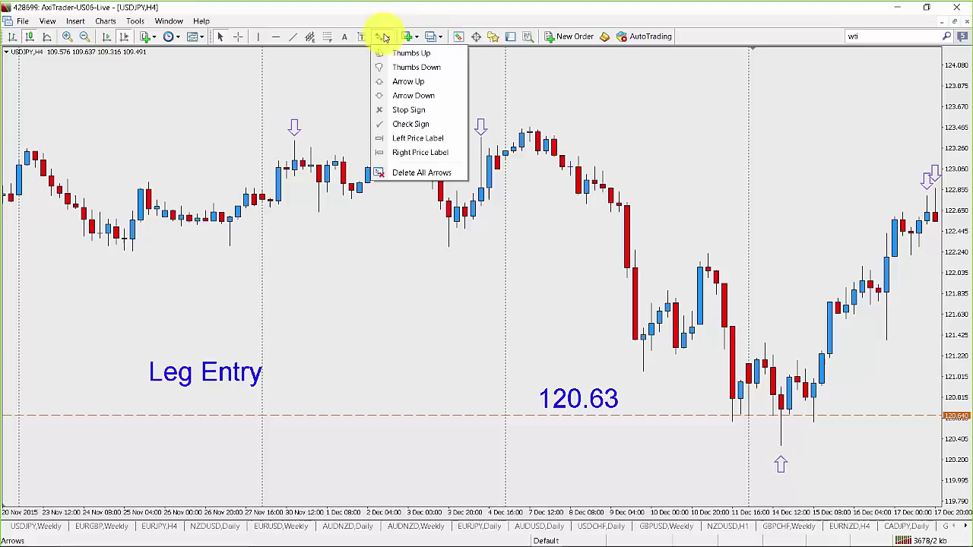
pyautogui.click(387, 95)
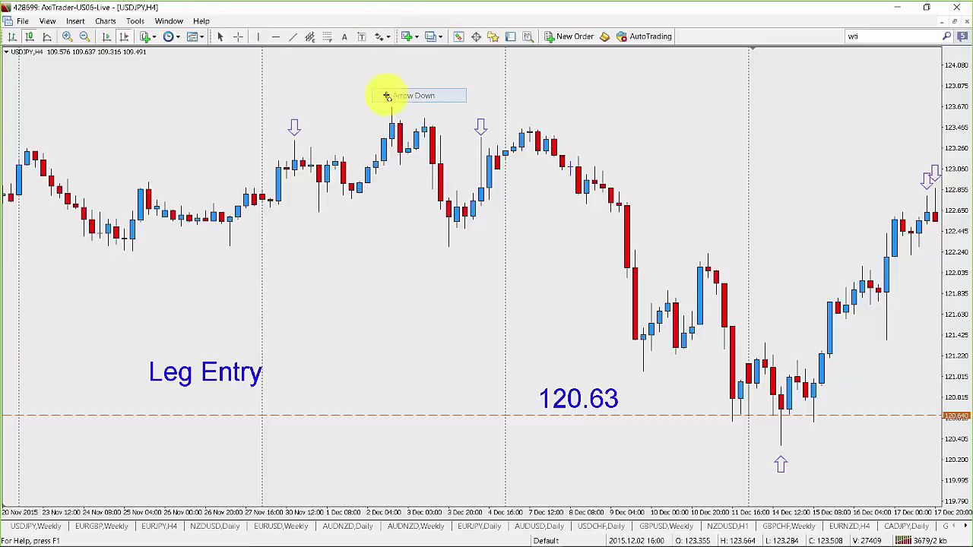
pyautogui.click(310, 133)
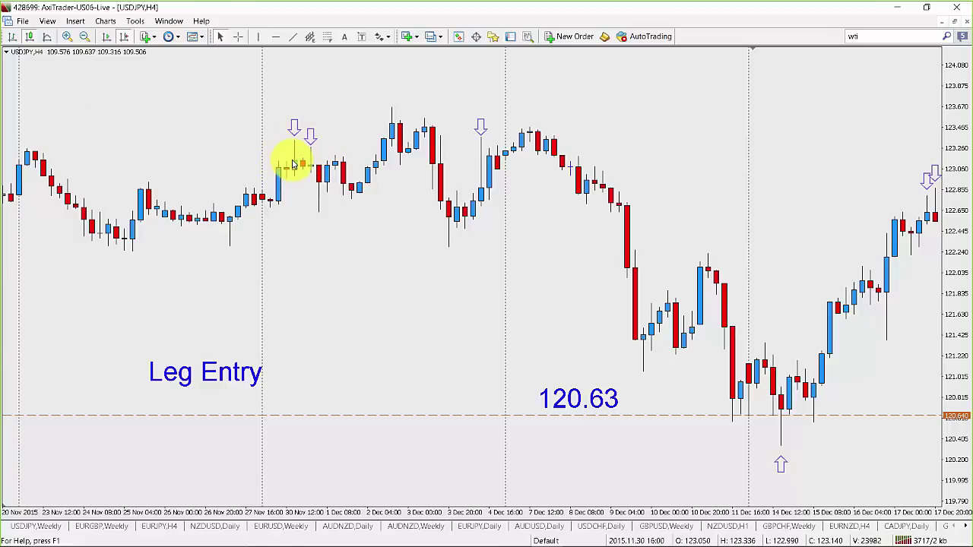
# Add the text label "Which KT is bigger?" above the 4 December 2015 down arrow and compare the arrow-marked candles
pyautogui.moveTo(294, 163)
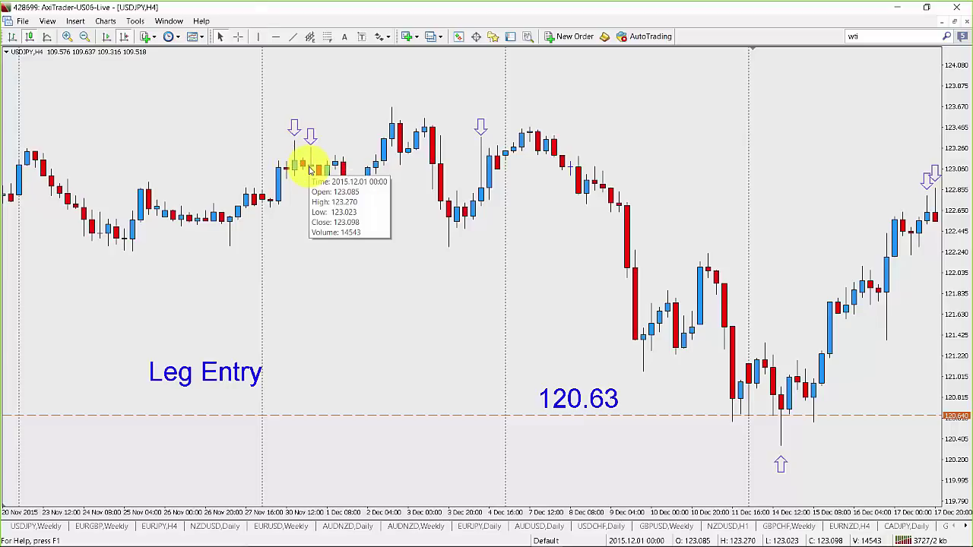
pyautogui.click(345, 38)
pyautogui.click(529, 98)
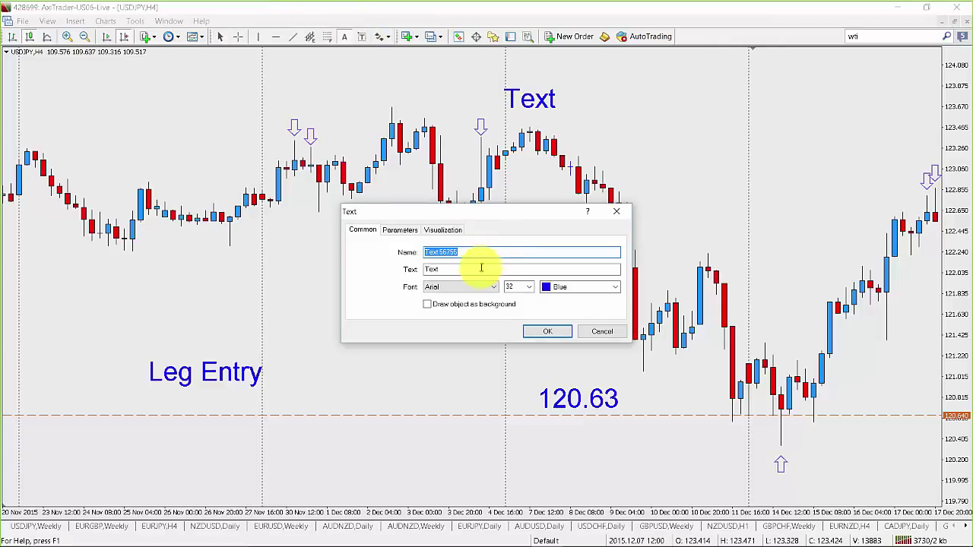
pyautogui.click(482, 269)
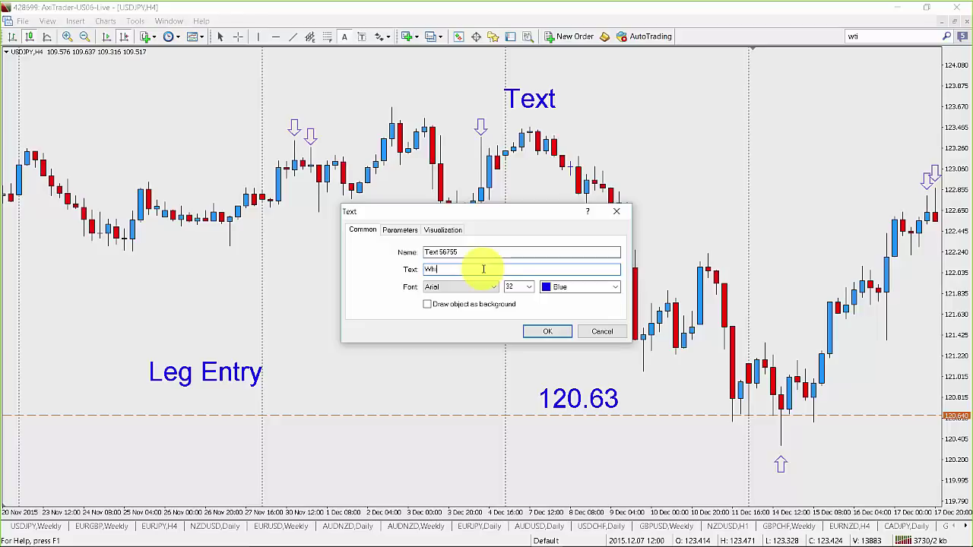
pyautogui.write('Which KT is bigger?')
pyautogui.press('Return')
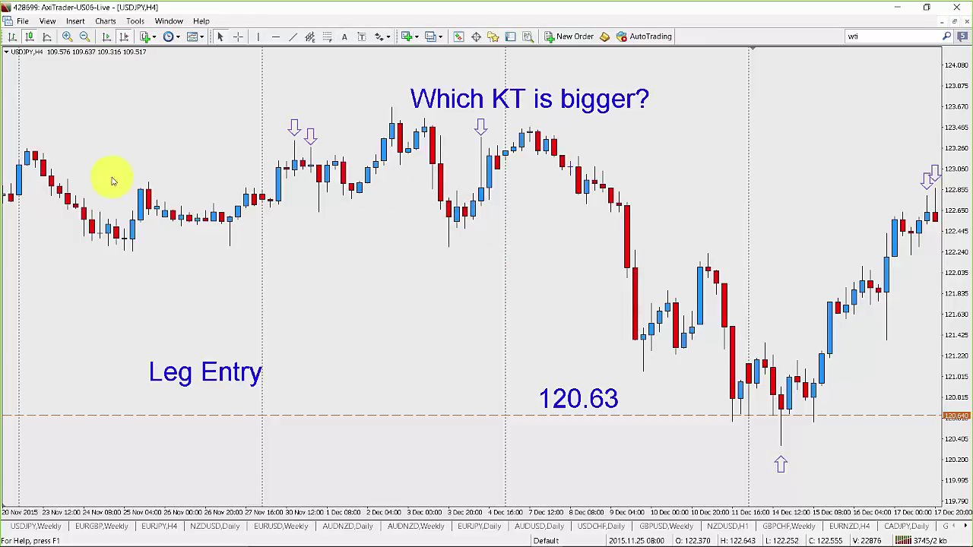
pyautogui.moveTo(61, 195)
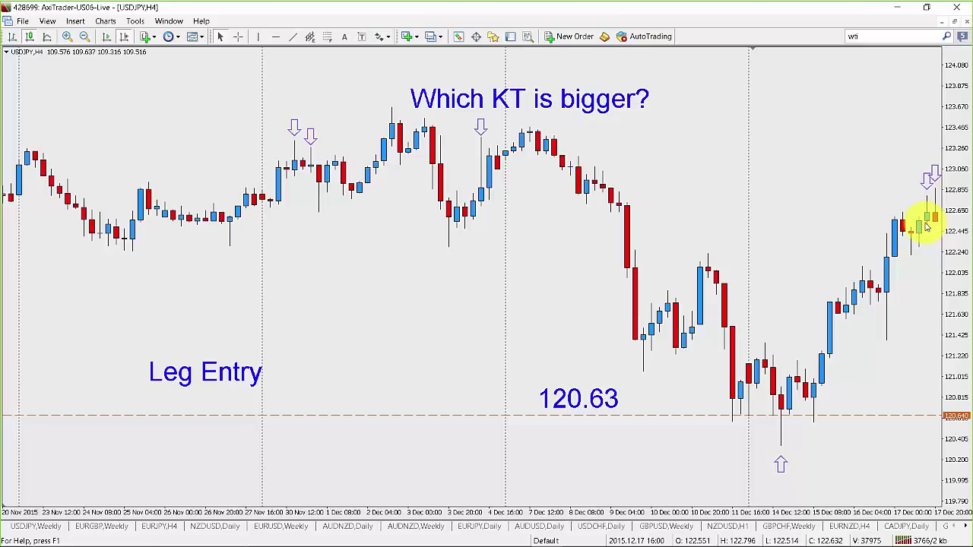
pyautogui.moveTo(935, 222)
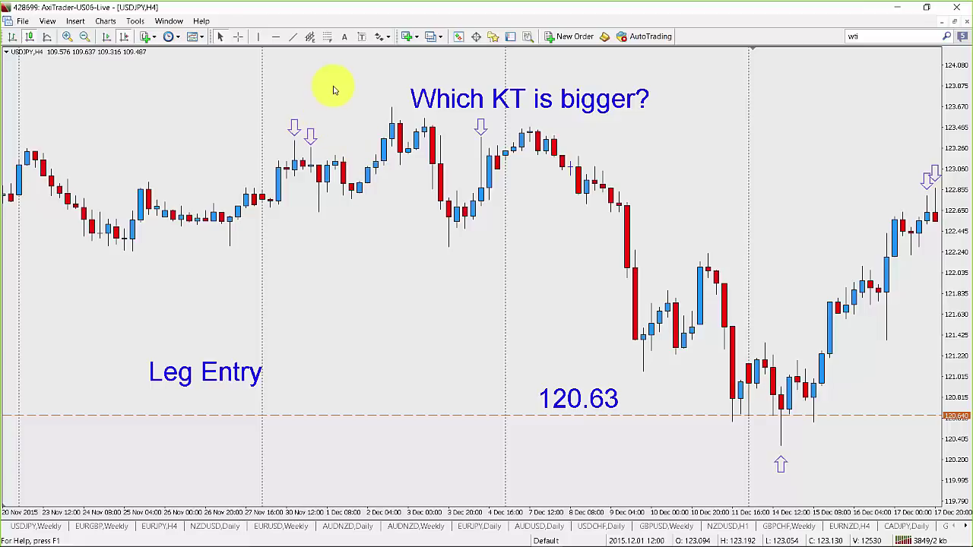
# Review the EURGBP, AUDNZD, GBPCHF and USDJPY daily charts one after another
pyautogui.click(950, 23)
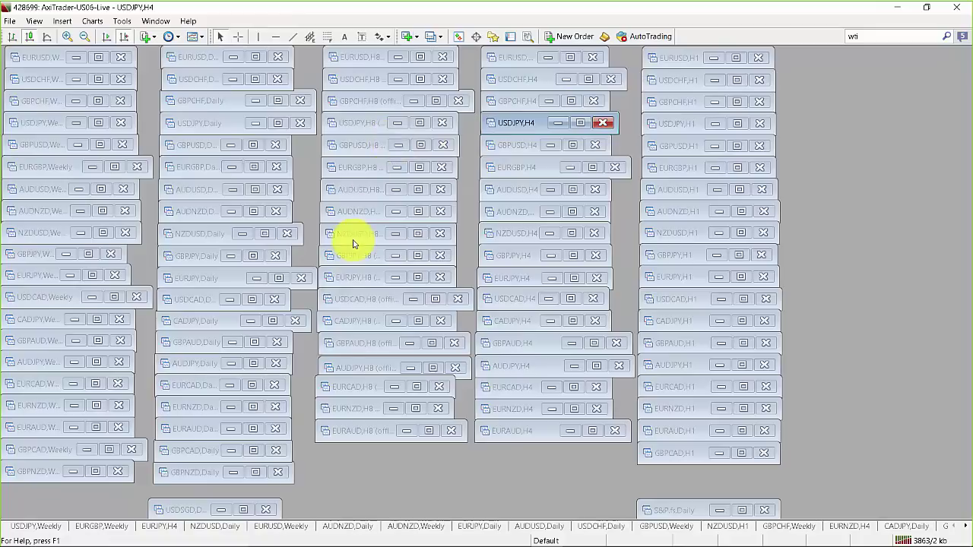
pyautogui.doubleClick(256, 169)
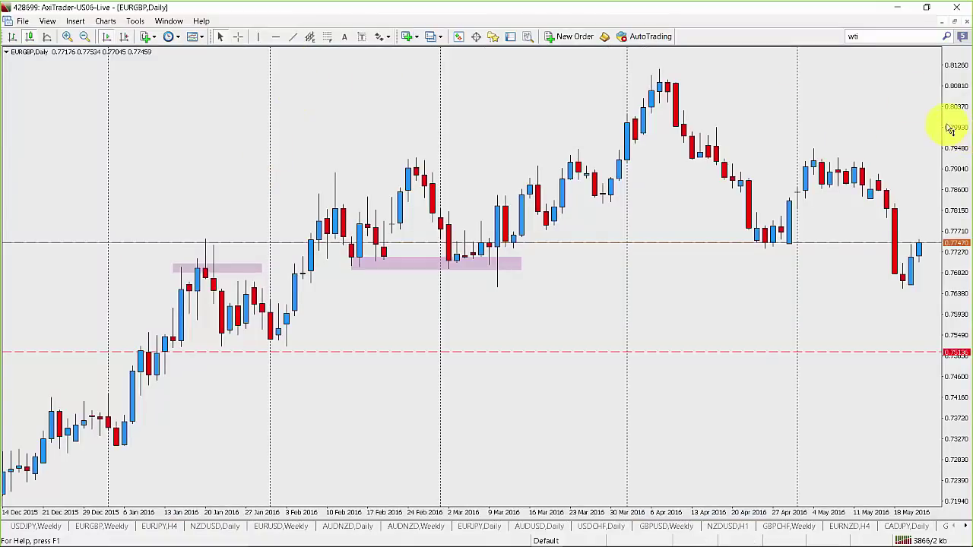
pyautogui.click(954, 20)
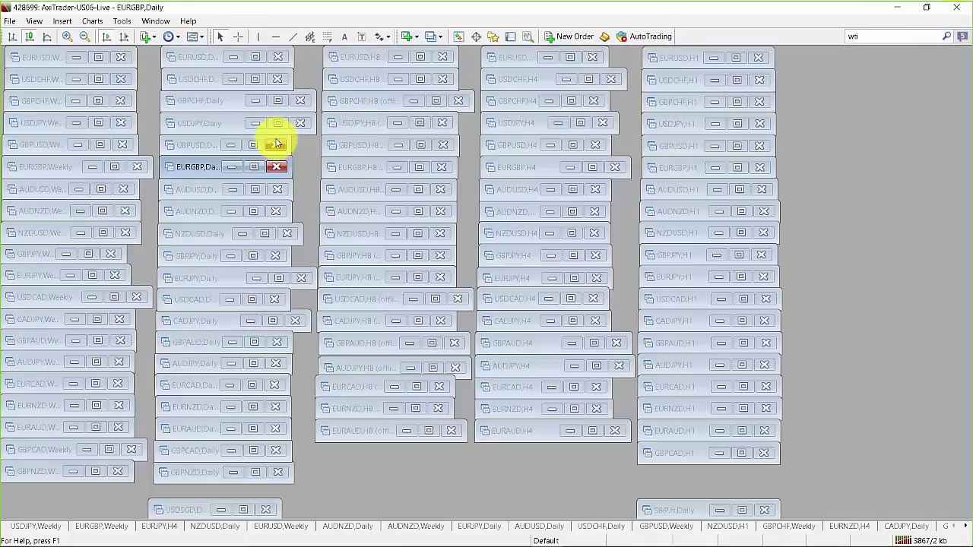
pyautogui.click(253, 212)
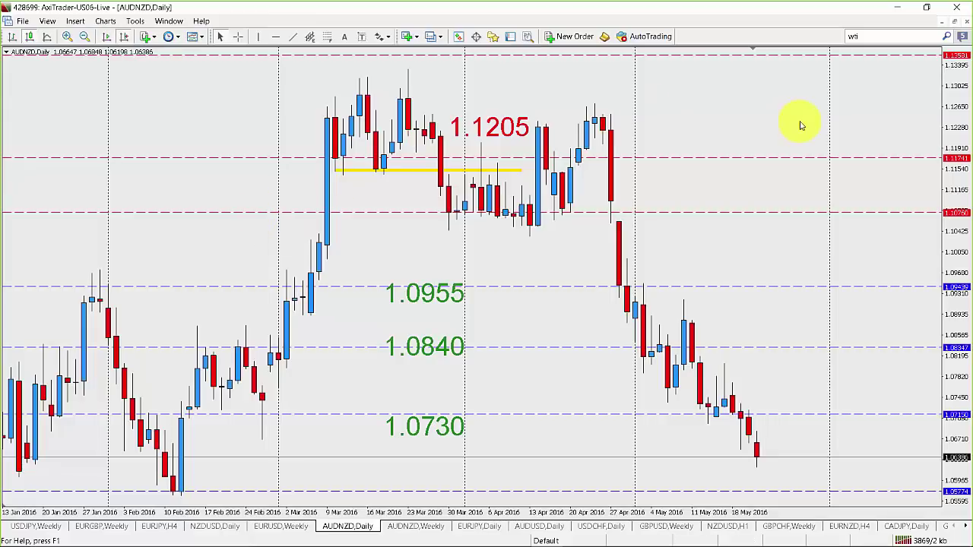
pyautogui.click(954, 20)
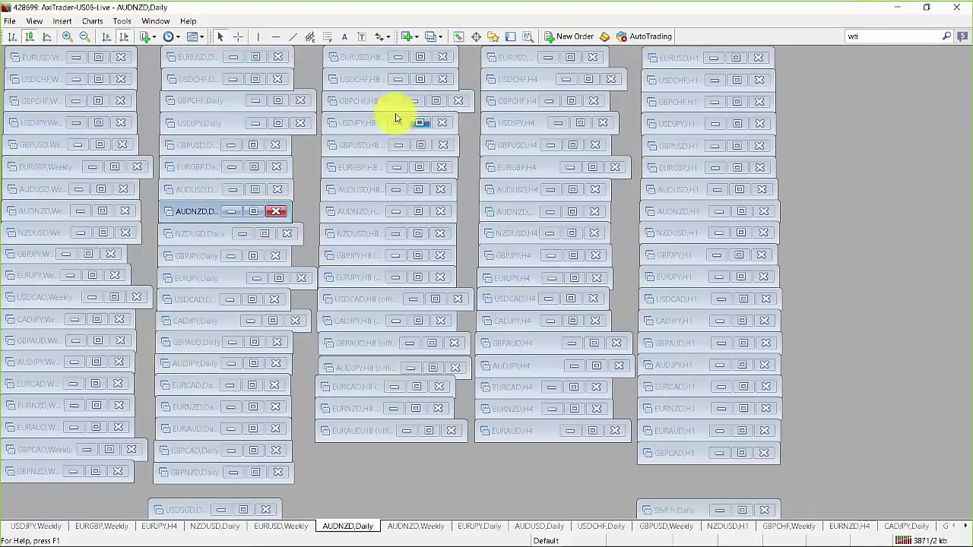
pyautogui.click(278, 102)
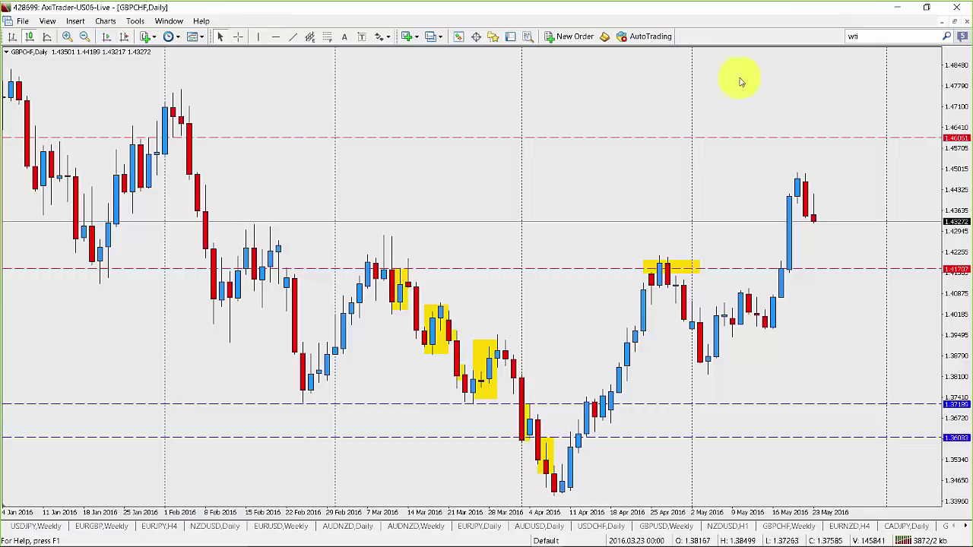
pyautogui.click(954, 21)
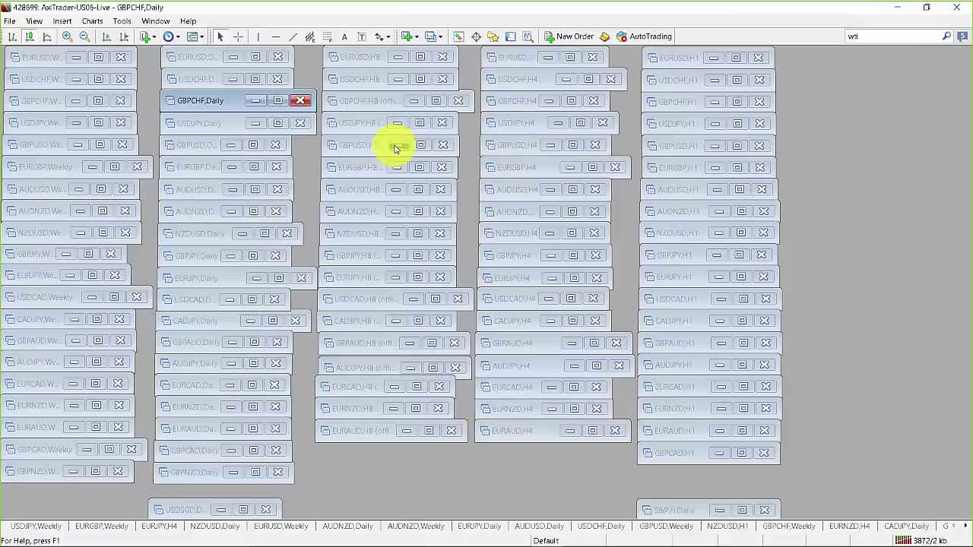
pyautogui.click(278, 123)
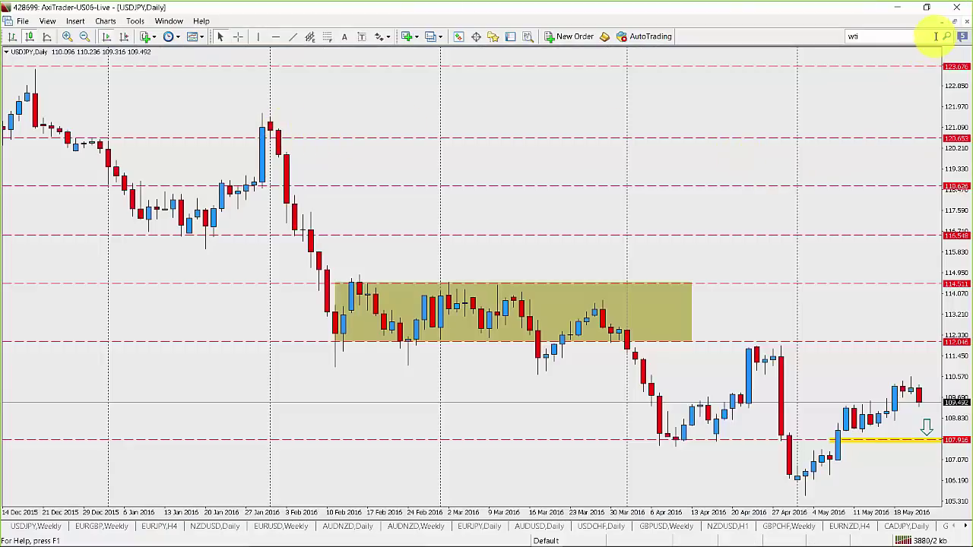
pyautogui.click(954, 20)
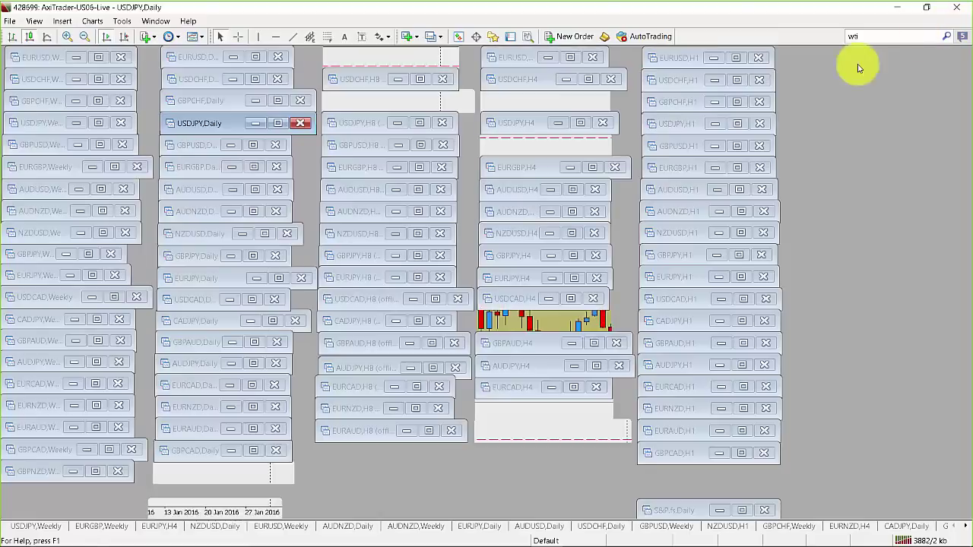
# Reopen the USDJPY H4 chart, review it from the latest candles back to March 2016, and return to the chart overview
pyautogui.click(581, 122)
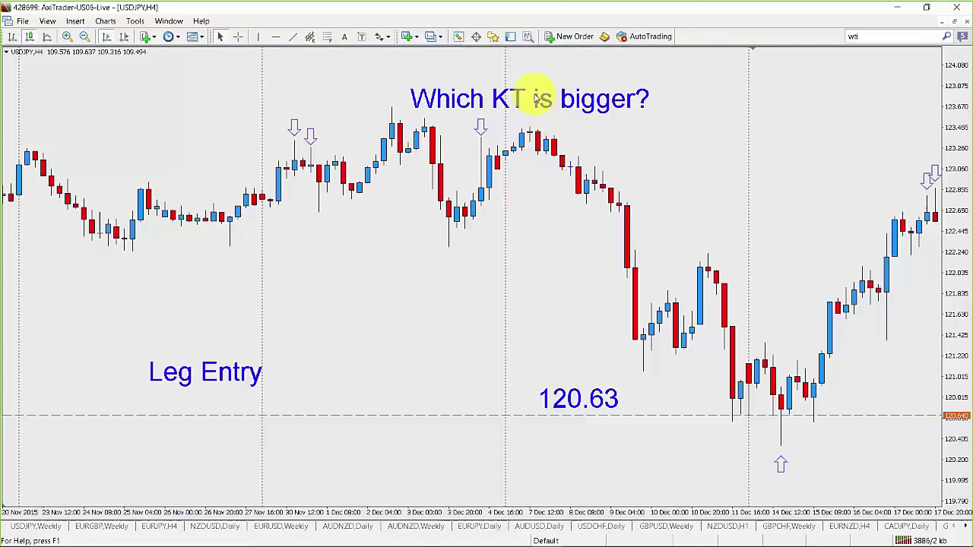
pyautogui.click(125, 37)
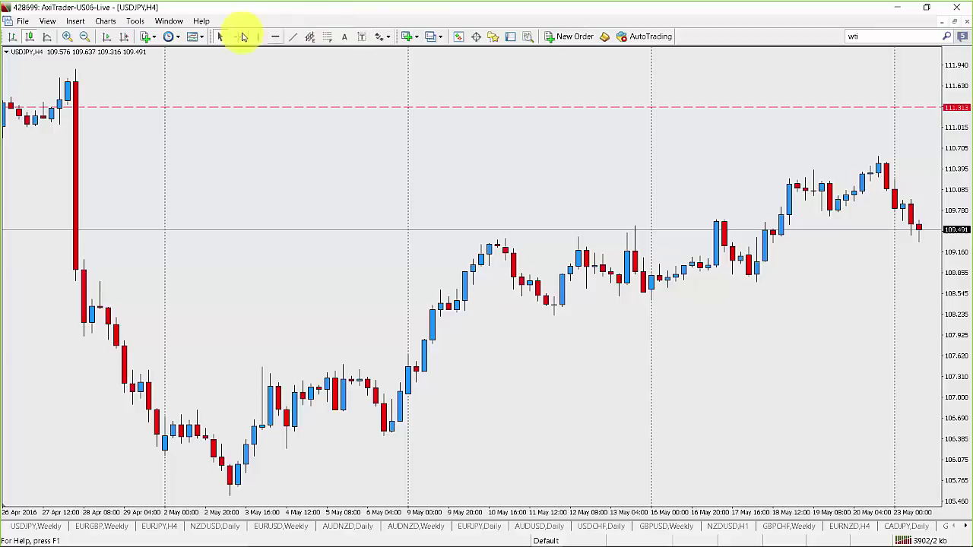
pyautogui.click(124, 36)
pyautogui.click(126, 38)
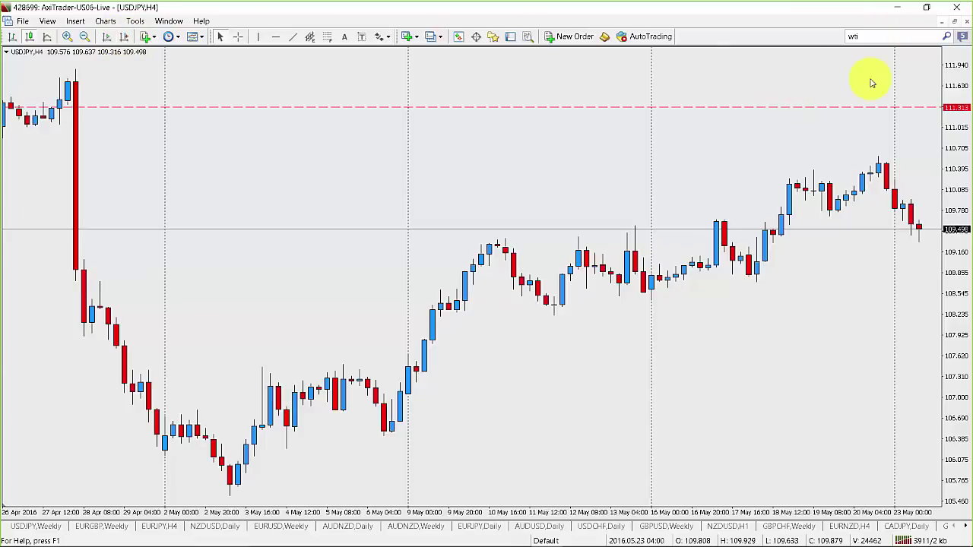
pyautogui.scroll(10, 868, 83)
pyautogui.scroll(10, 238, 160)
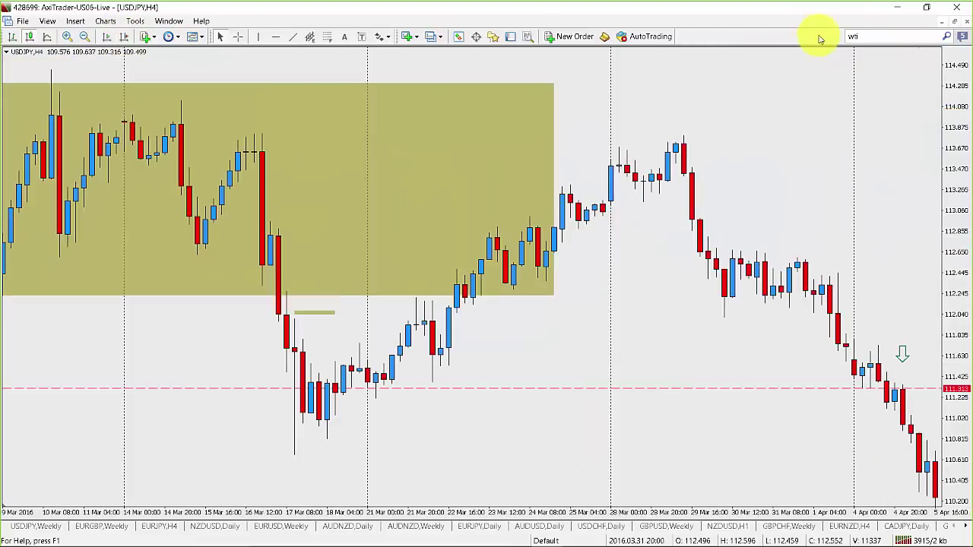
pyautogui.click(951, 27)
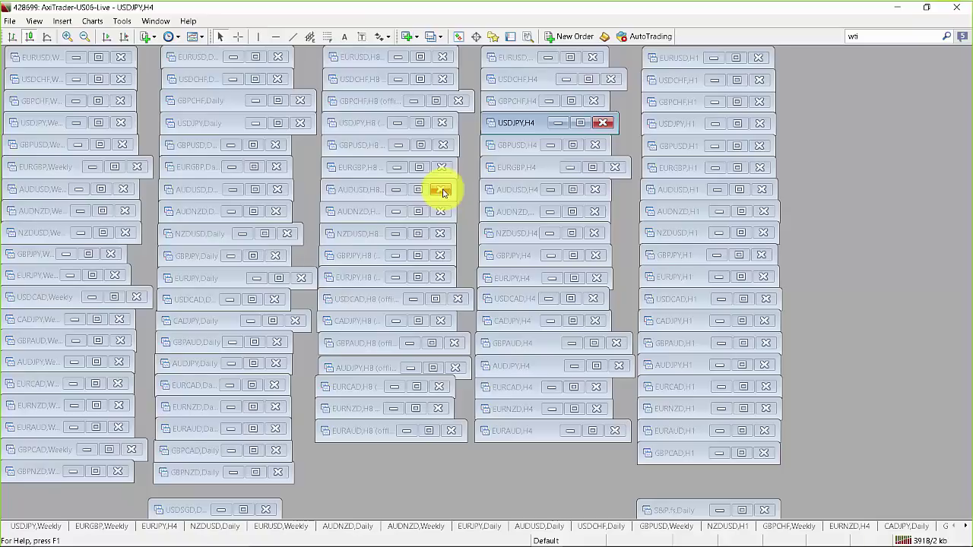
# Review the EURGBP and NZDUSD daily charts one after another
pyautogui.click(256, 168)
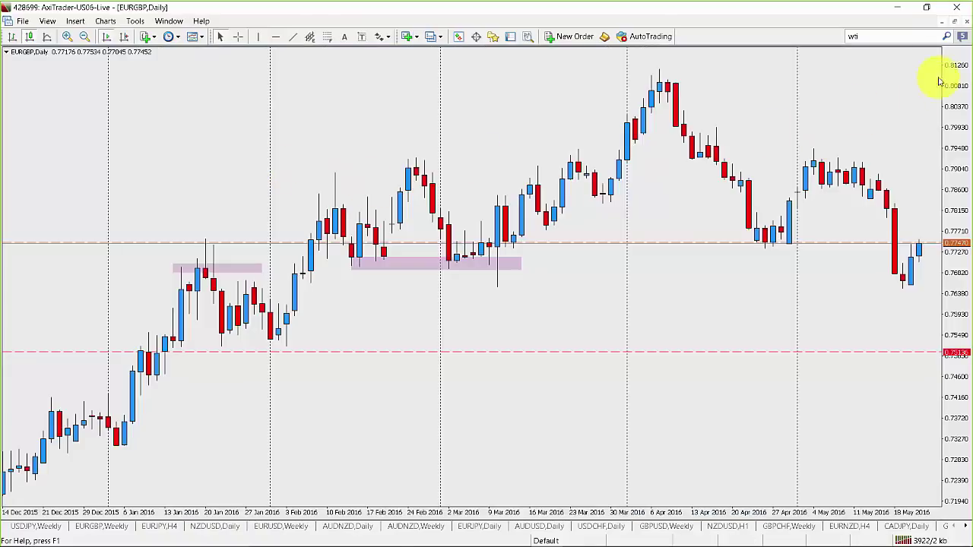
pyautogui.click(943, 21)
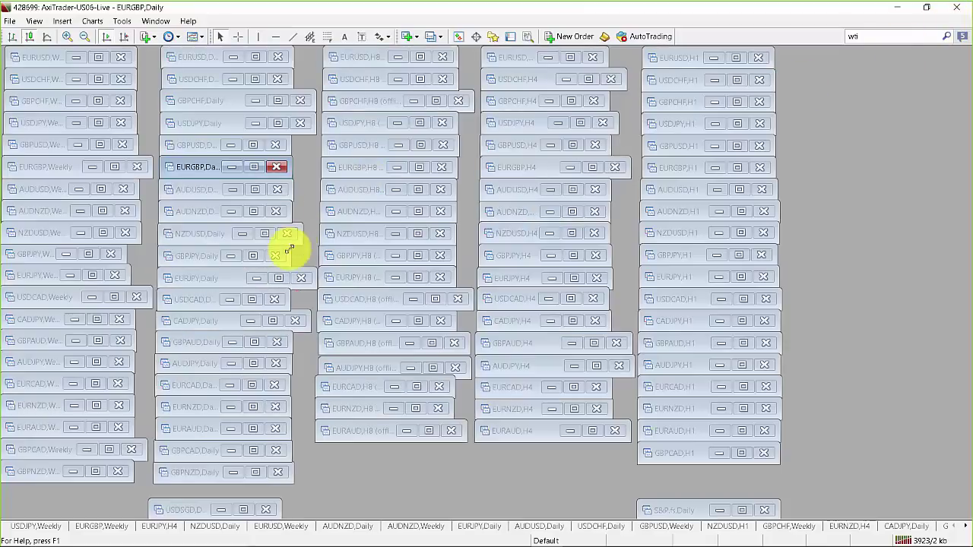
pyautogui.click(265, 234)
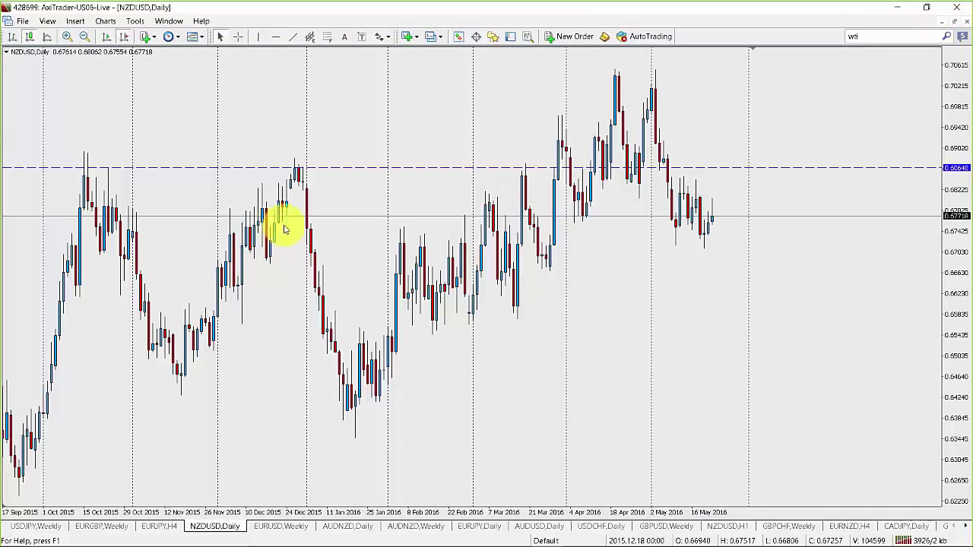
pyautogui.click(956, 21)
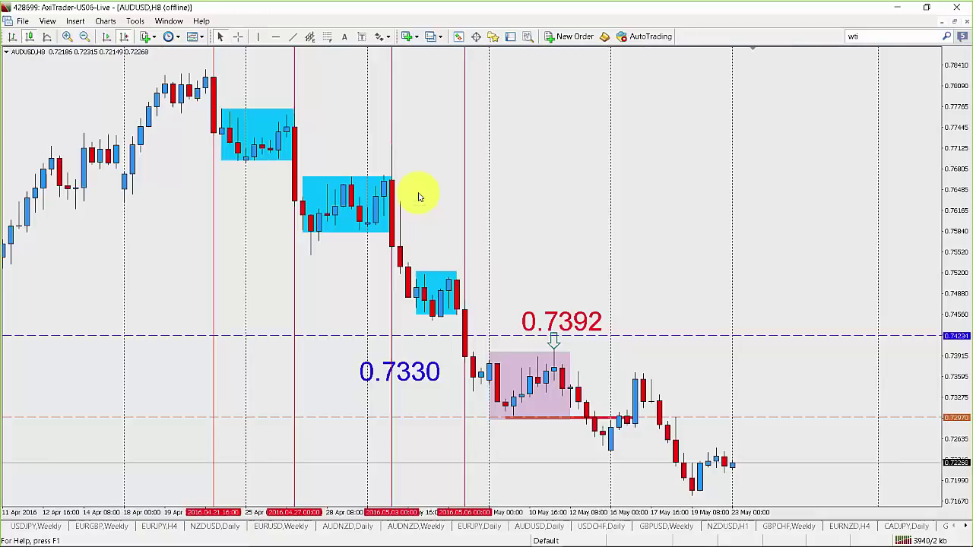
# Refresh the offline AUDUSD H8 chart and return to the chart overview
pyautogui.click(418, 191)
pyautogui.rightClick(424, 185)
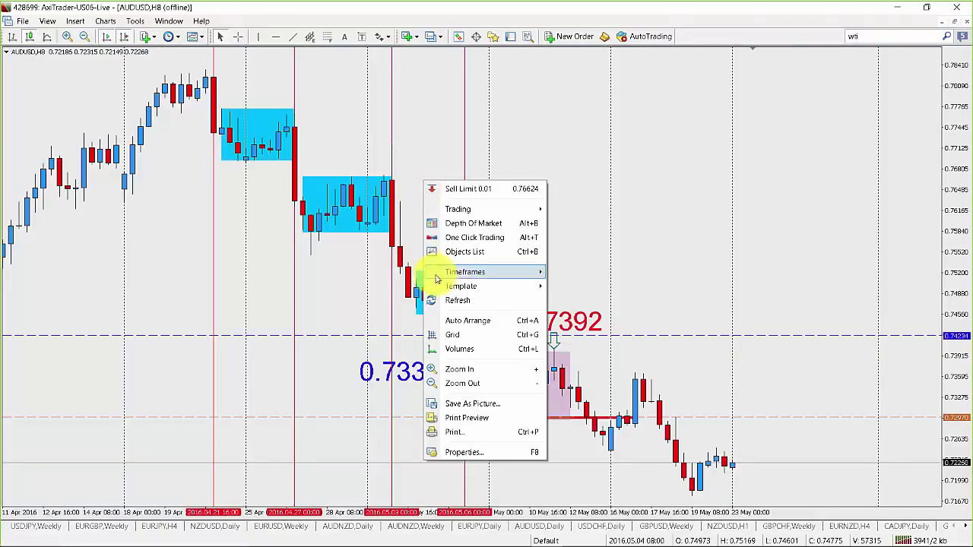
pyautogui.click(452, 300)
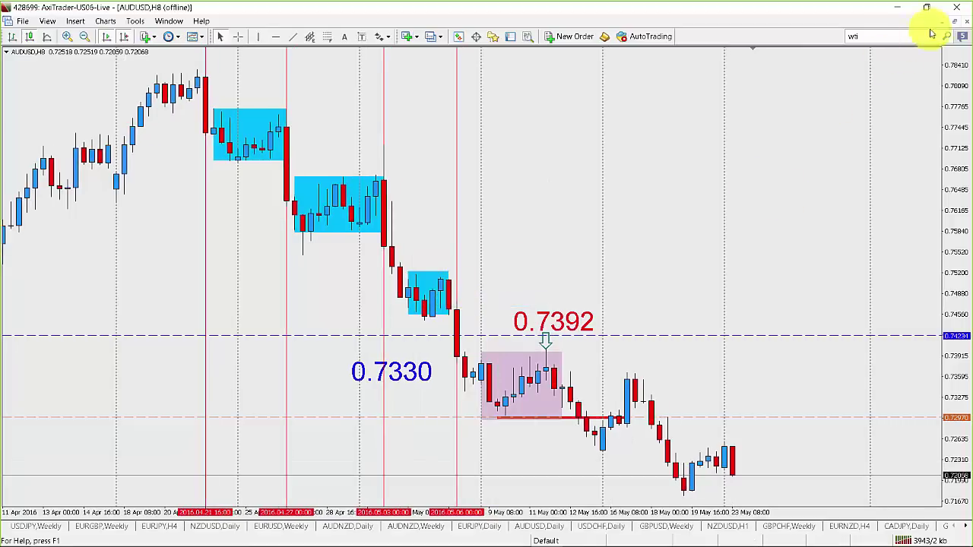
pyautogui.click(951, 21)
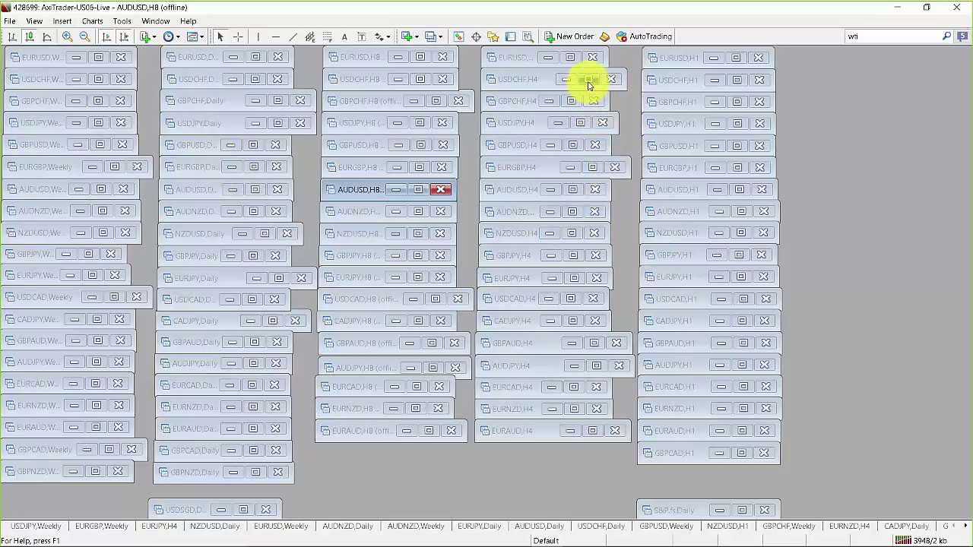
# Reopen the USDJPY H4 chart and review its candles from March 2016 forward to 23 May 2016
pyautogui.click(581, 124)
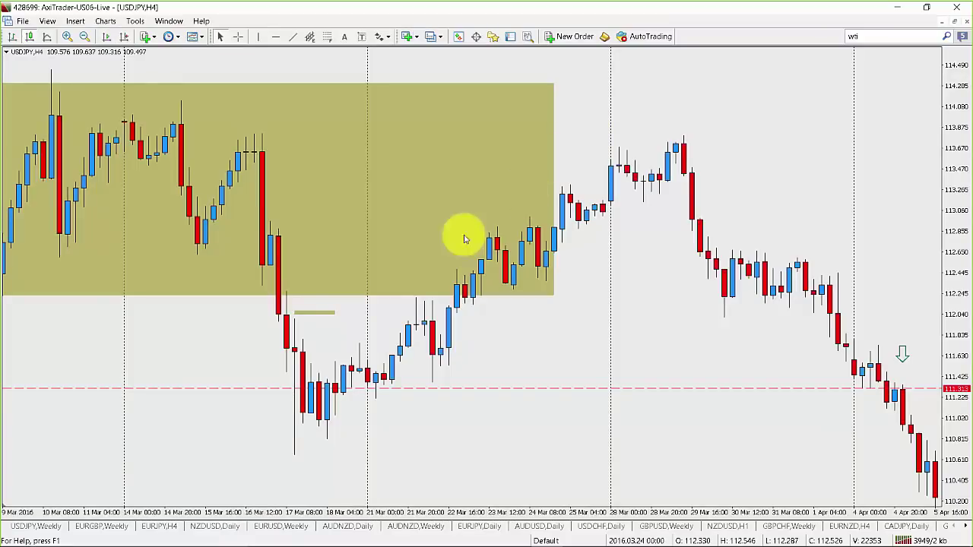
pyautogui.moveTo(640, 288); pyautogui.dragTo(329, 263)
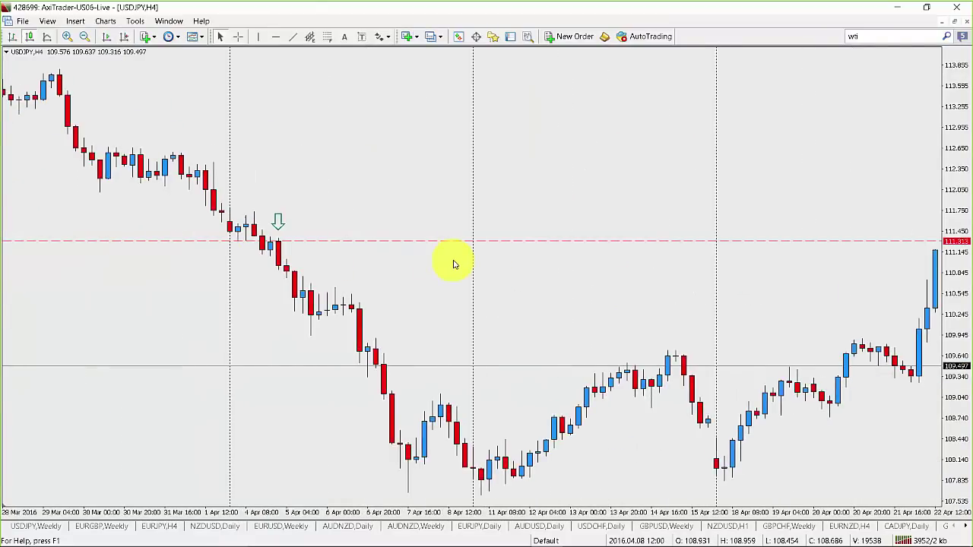
pyautogui.scroll(-5, 453, 263)
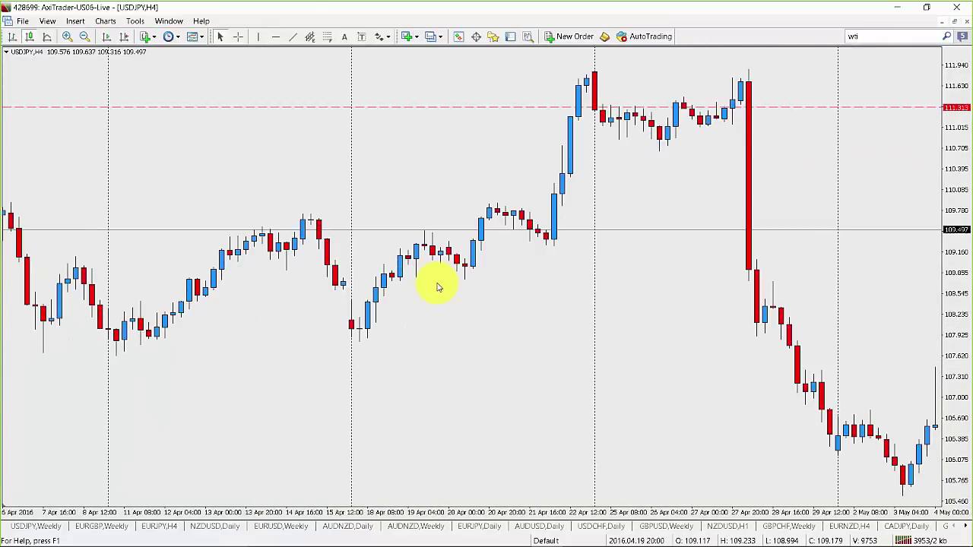
pyautogui.scroll(-8, 606, 275)
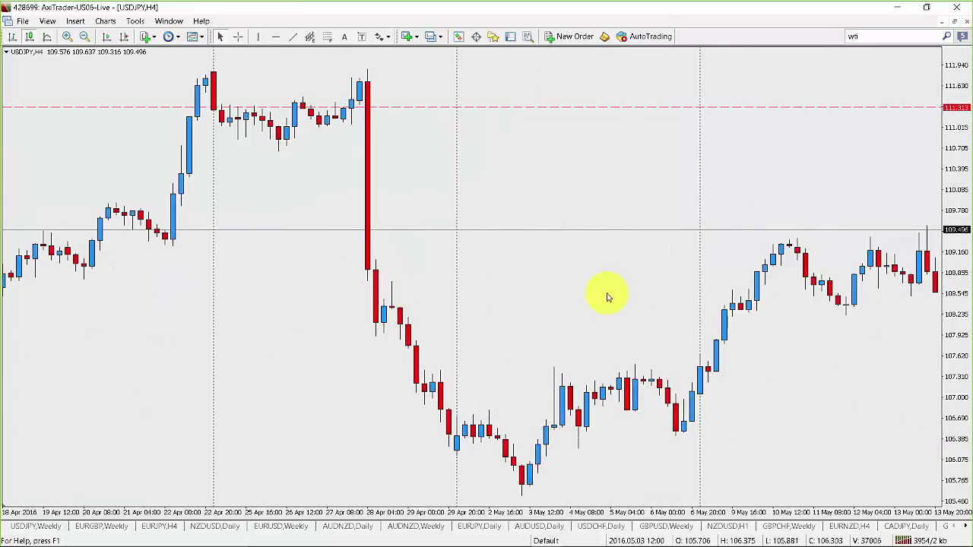
pyautogui.scroll(10, 651, 272)
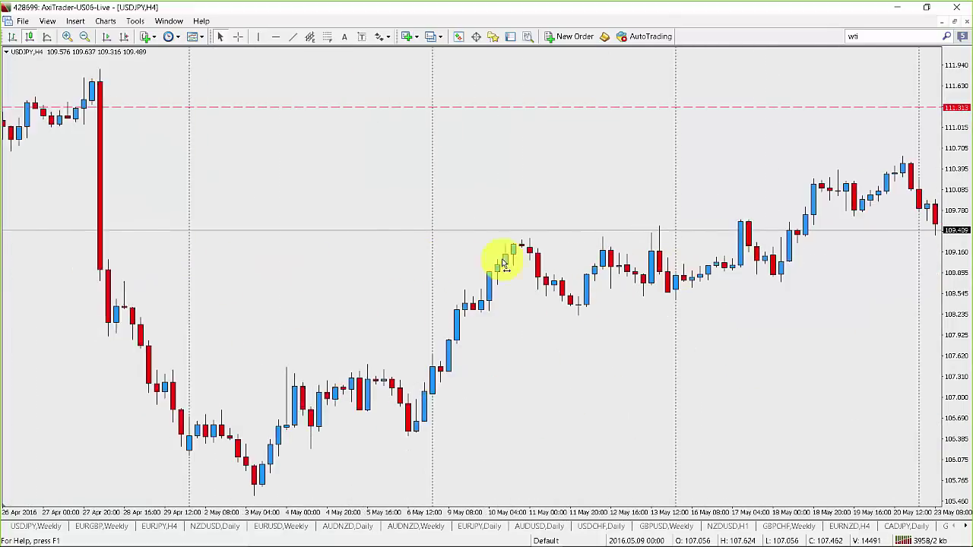
# Review the USDJPY H4 candles from May 2016 back to the arrow-marked examples of December and November 2015
pyautogui.scroll(20, 494, 271)
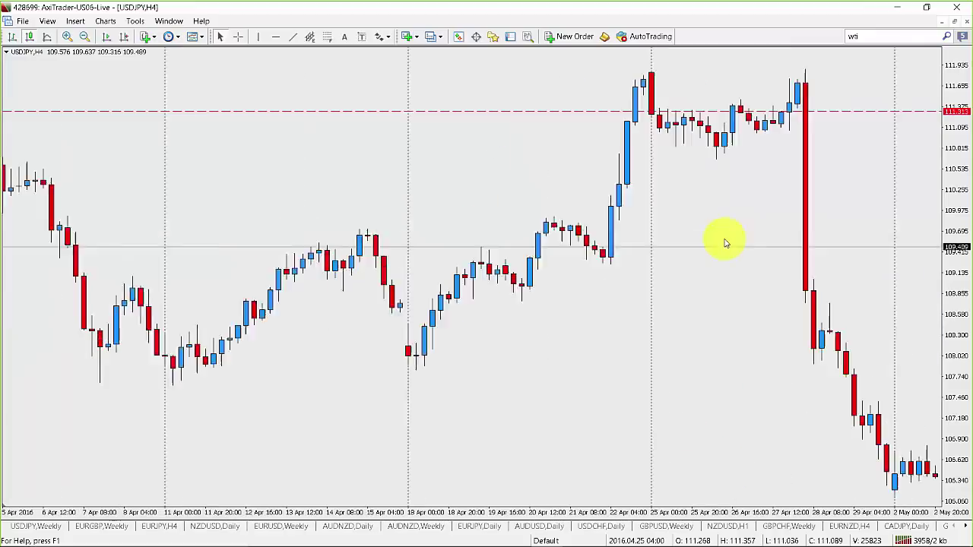
pyautogui.scroll(15, 511, 291)
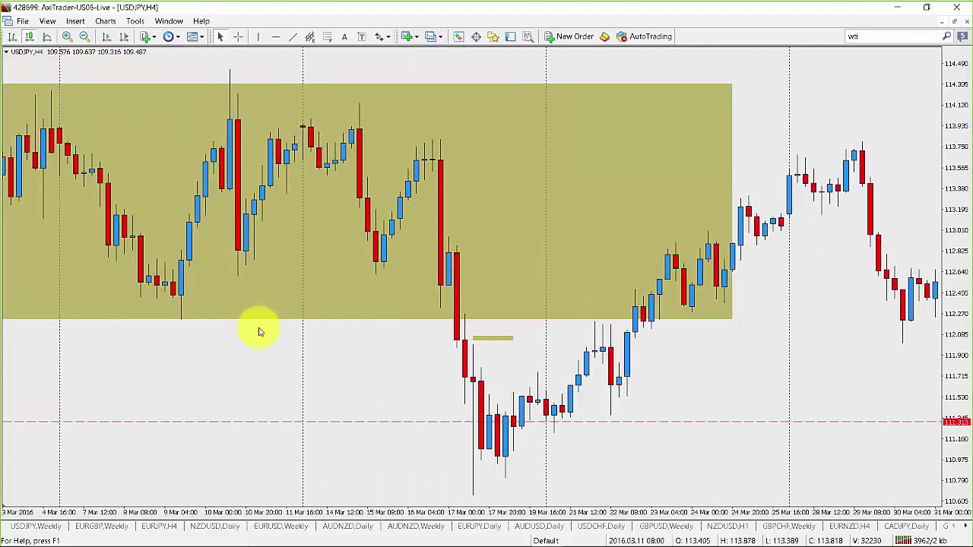
pyautogui.scroll(12, 279, 359)
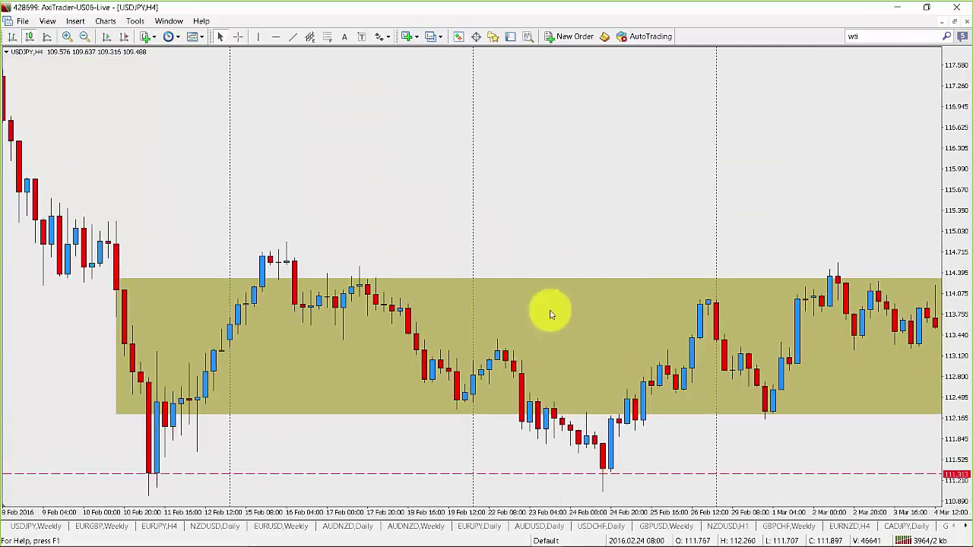
pyautogui.scroll(6, 369, 352)
pyautogui.scroll(4, 654, 301)
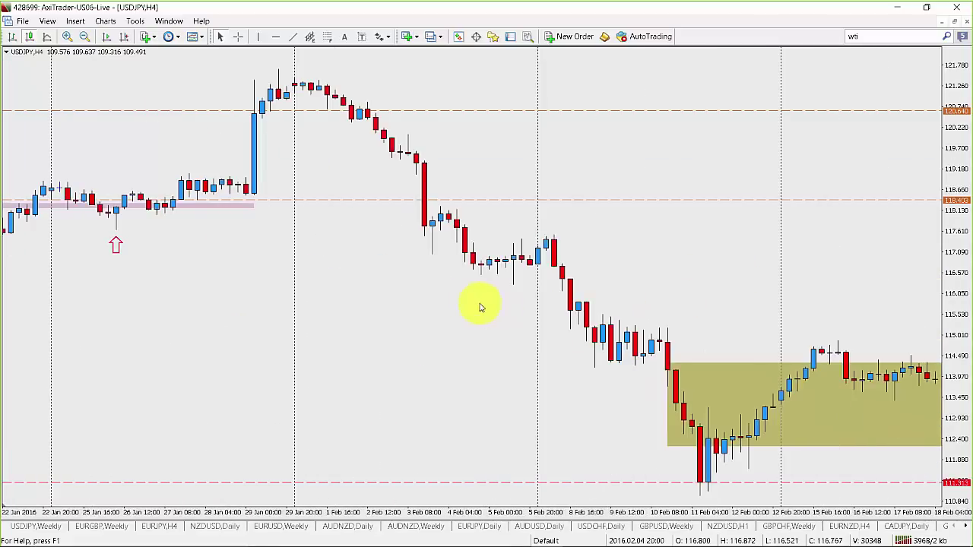
pyautogui.scroll(7, 283, 329)
pyautogui.scroll(7, 269, 358)
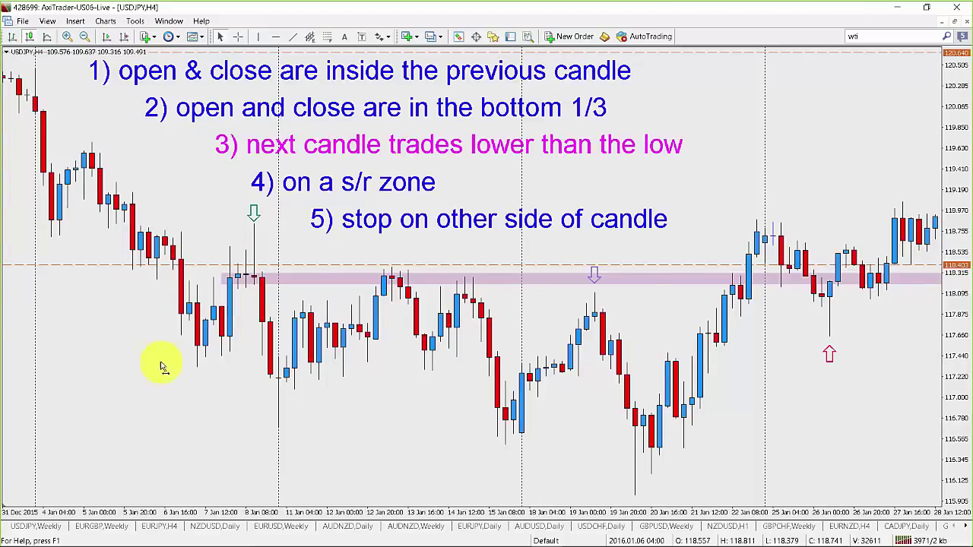
pyautogui.scroll(15, 161, 366)
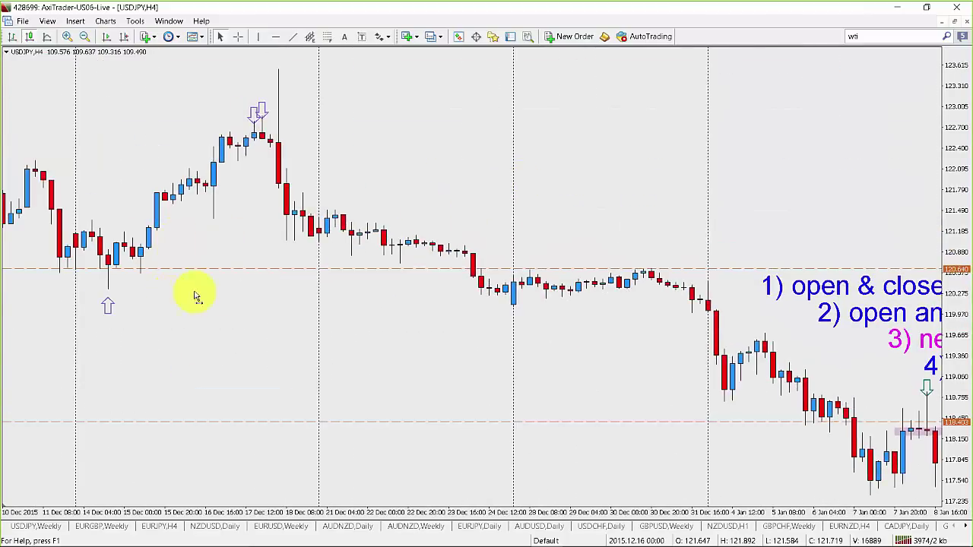
pyautogui.scroll(6, 195, 297)
pyautogui.scroll(5, 205, 249)
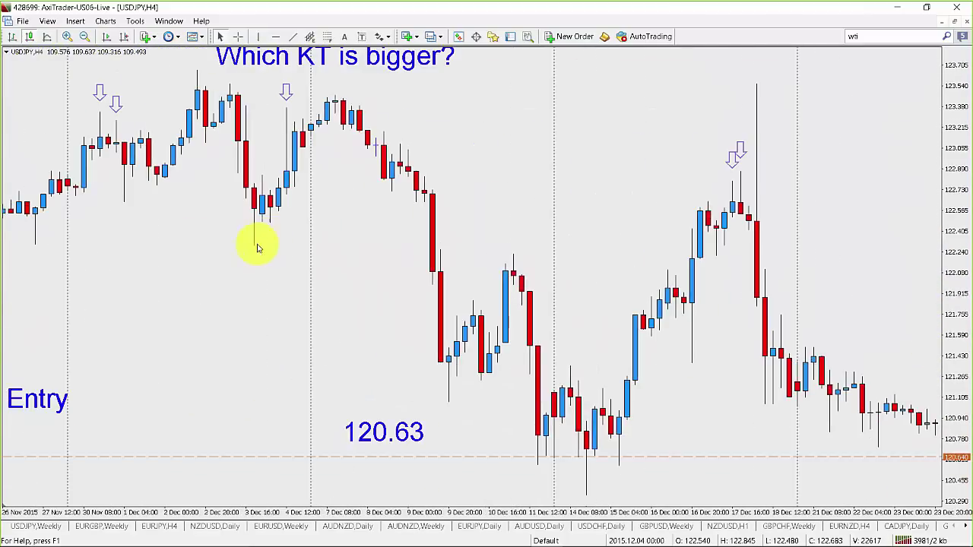
# Examine the older USDJPY H4 candles from November 2015 back to the 24 August 2015 long wick for further examples
pyautogui.moveTo(178, 289); pyautogui.dragTo(380, 261)
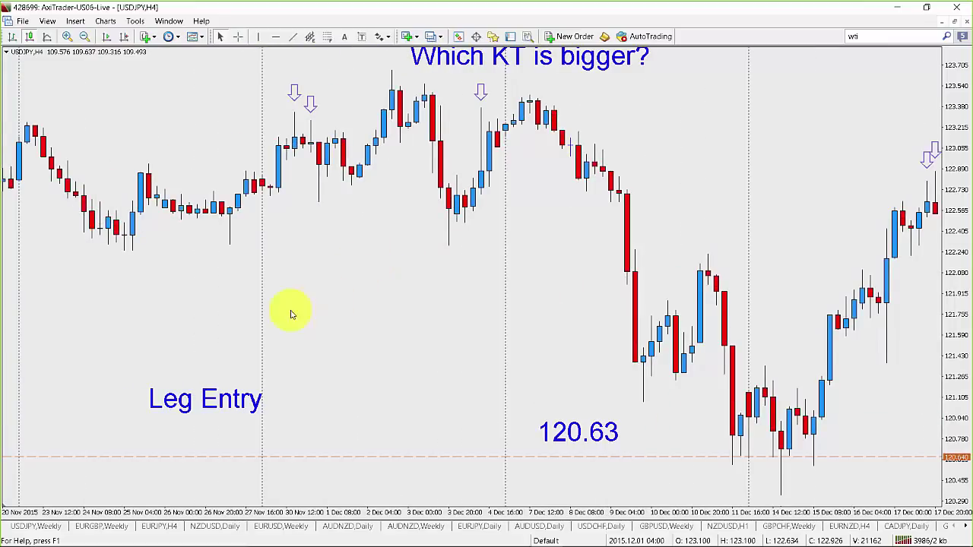
pyautogui.moveTo(291, 314)
pyautogui.mouseDown()
pyautogui.moveTo(446, 266)
pyautogui.moveTo(481, 243)
pyautogui.mouseUp()
pyautogui.moveTo(281, 315); pyautogui.dragTo(499, 278)
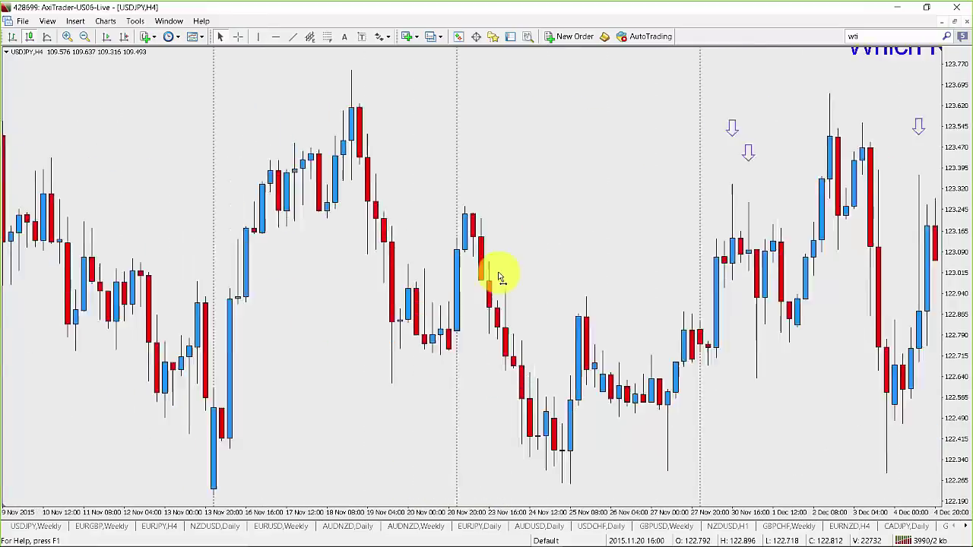
pyautogui.moveTo(125, 309); pyautogui.dragTo(332, 274)
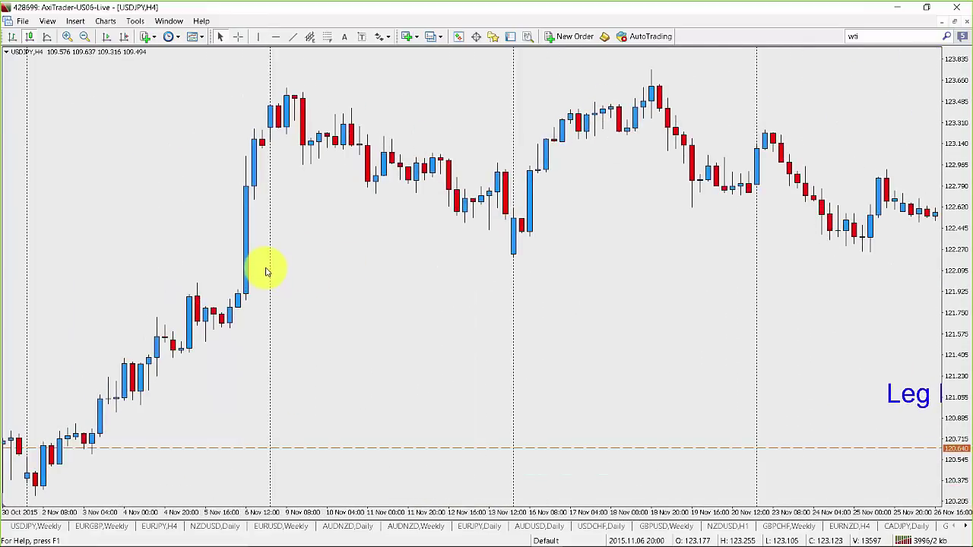
pyautogui.moveTo(115, 256); pyautogui.dragTo(423, 253)
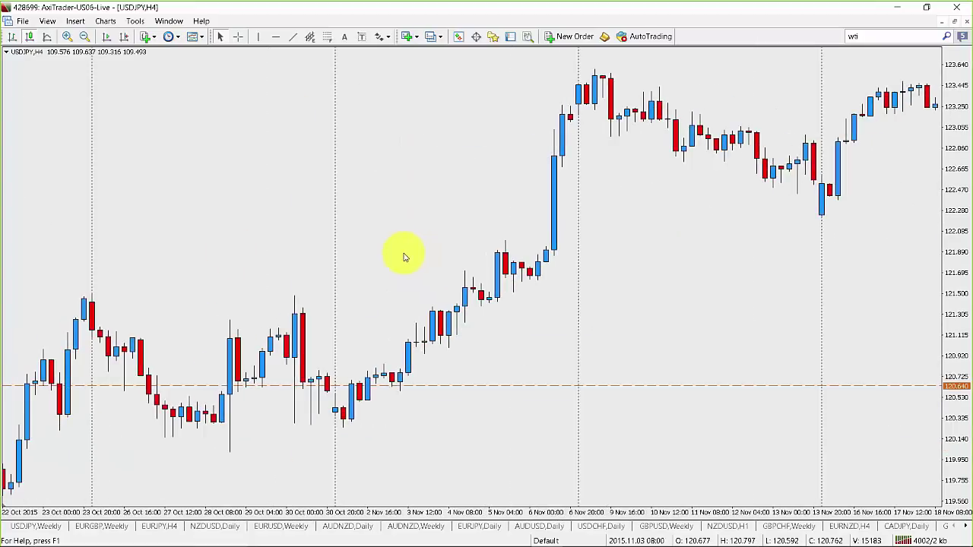
pyautogui.moveTo(323, 257); pyautogui.dragTo(641, 256)
pyautogui.moveTo(294, 256); pyautogui.dragTo(566, 234)
pyautogui.moveTo(370, 245)
pyautogui.mouseDown()
pyautogui.moveTo(610, 235)
pyautogui.moveTo(580, 232)
pyautogui.mouseUp()
pyautogui.moveTo(228, 254); pyautogui.dragTo(406, 256)
pyautogui.moveTo(139, 251); pyautogui.dragTo(334, 224)
pyautogui.moveTo(127, 255); pyautogui.dragTo(410, 211)
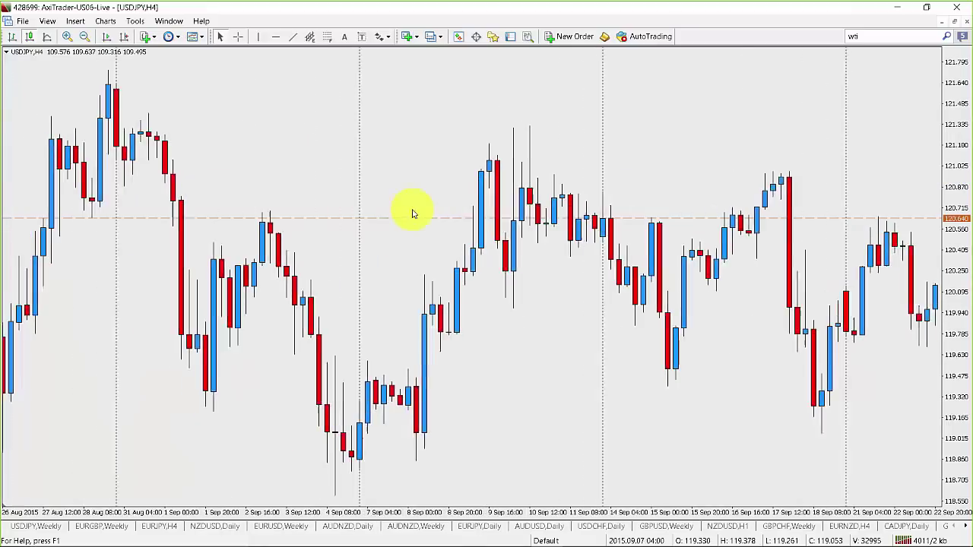
pyautogui.moveTo(339, 206); pyautogui.dragTo(477, 186)
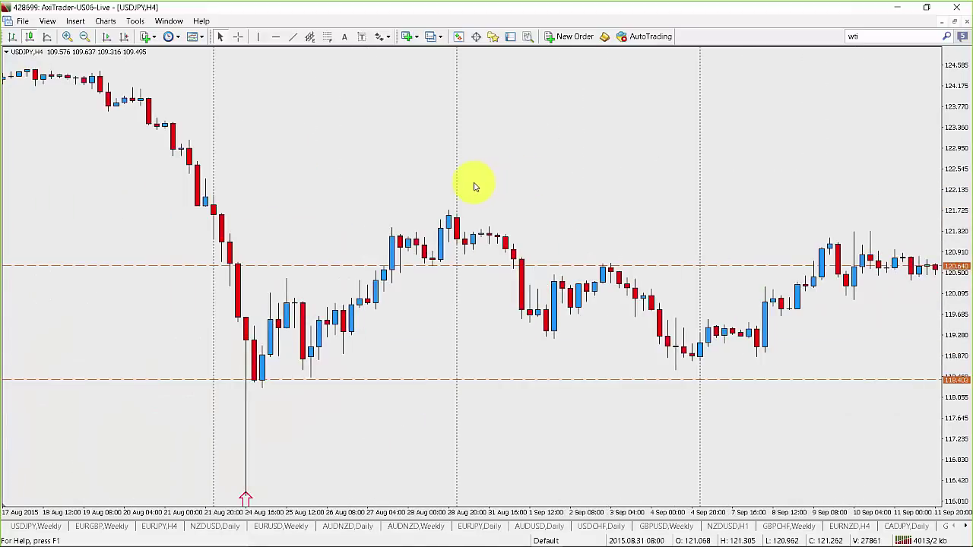
pyautogui.scroll(-5, 504, 245)
pyautogui.scroll(1, 501, 247)
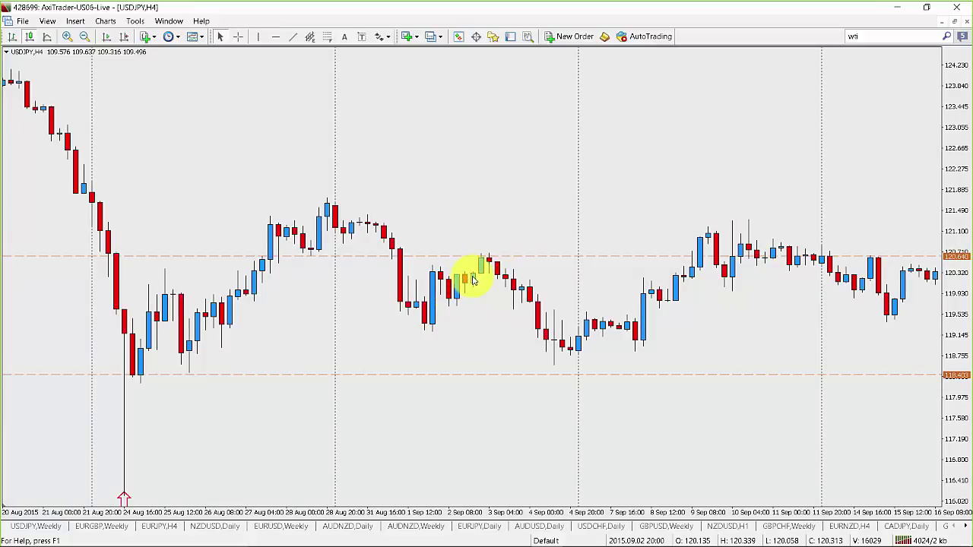
pyautogui.moveTo(472, 280)
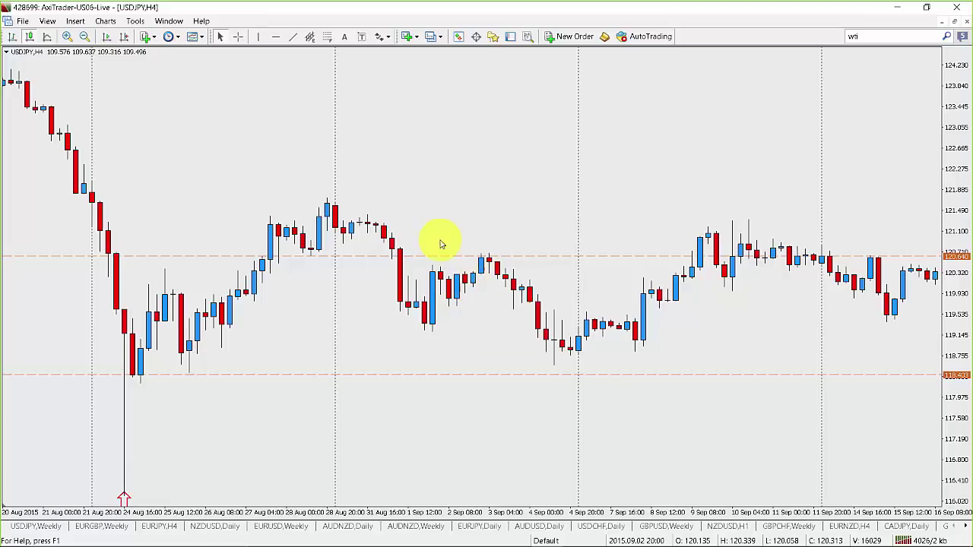
# Draw a rising trend line from the 1 September 2015 20:00 candle's low area up under the 2 September candles
pyautogui.scroll(3, 281, 118)
pyautogui.scroll(7, 370, 119)
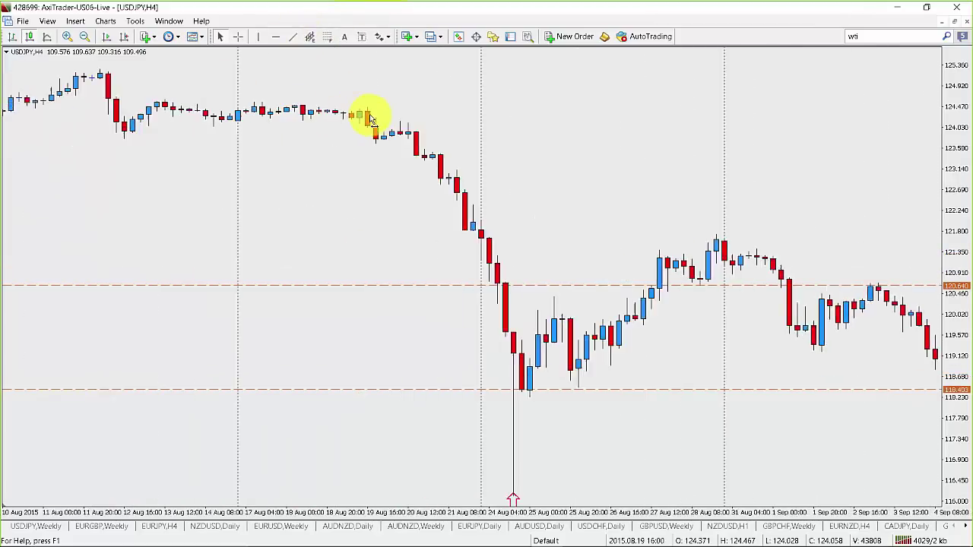
pyautogui.scroll(-1, 380, 122)
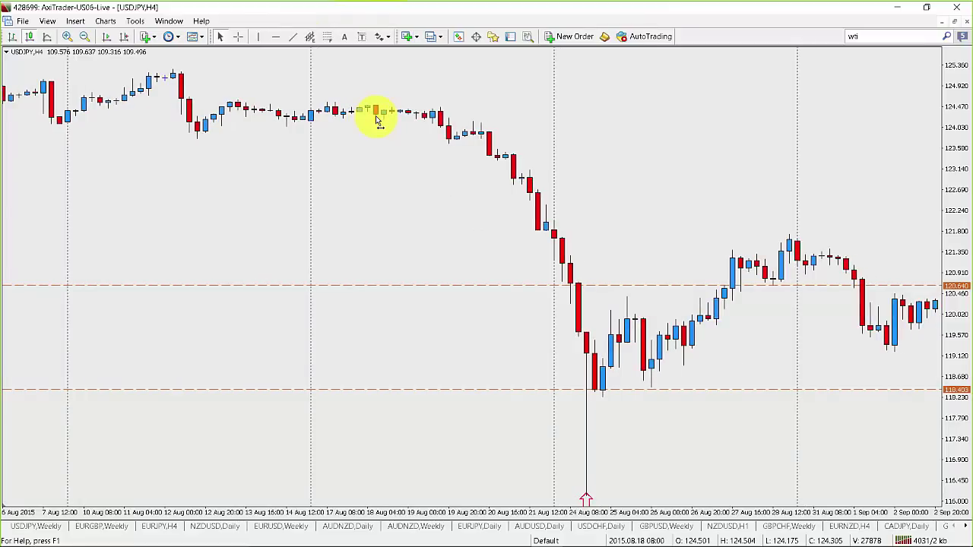
pyautogui.scroll(-2, 378, 120)
pyautogui.scroll(1, 376, 120)
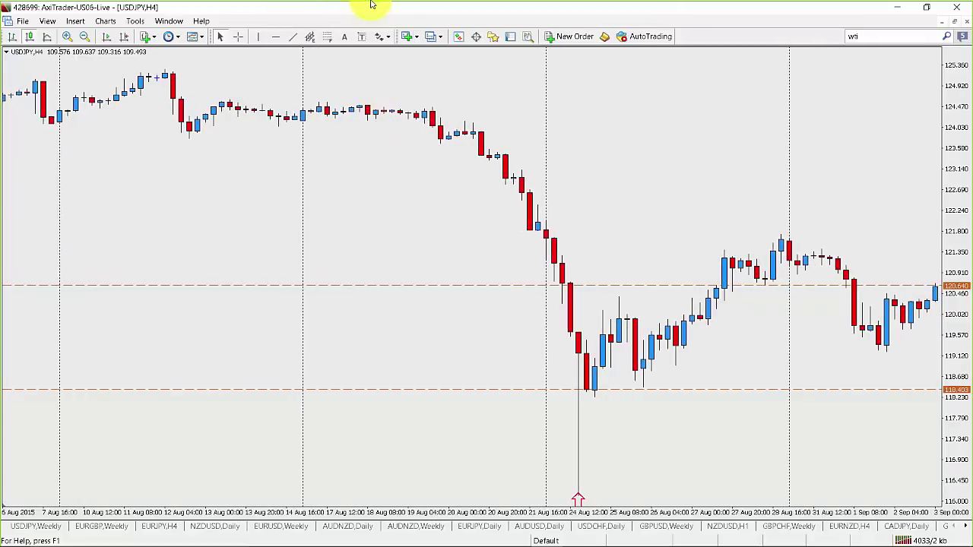
pyautogui.click(291, 37)
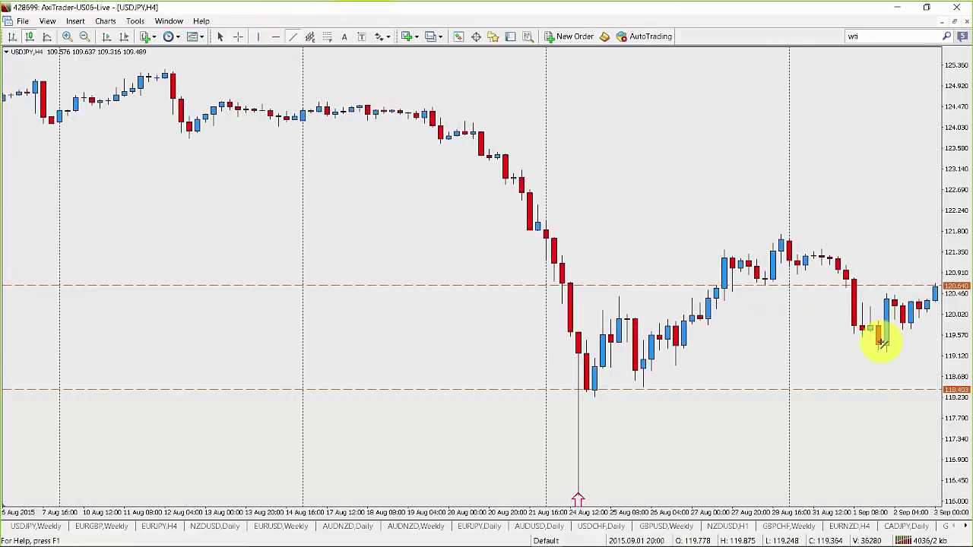
pyautogui.moveTo(892, 343); pyautogui.dragTo(927, 313)
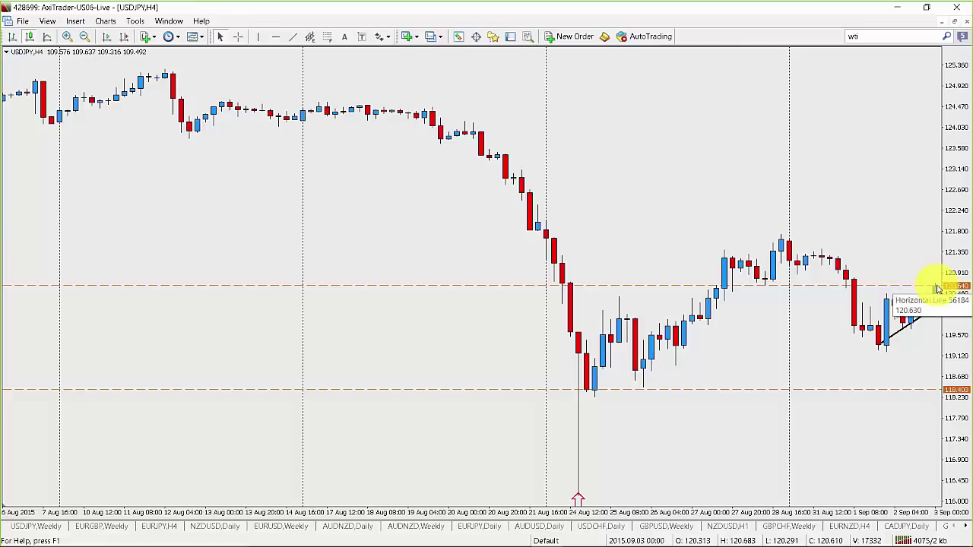
pyautogui.scroll(-3, 929, 283)
pyautogui.scroll(-1, 929, 282)
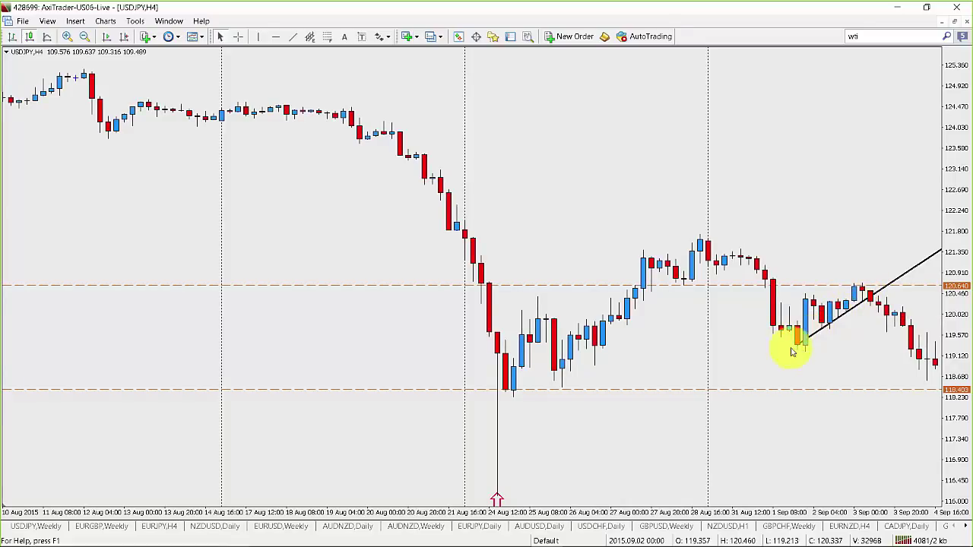
pyautogui.moveTo(805, 304)
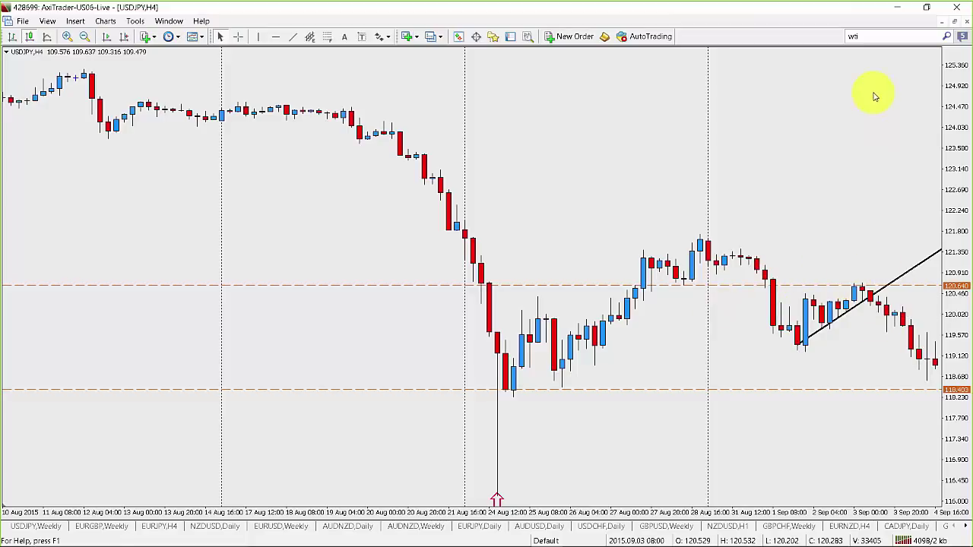
# Delete the rising trend line that starts at the 1 September 2015 low on the USDJPY H4 chart
pyautogui.scroll(-15, 499, 124)
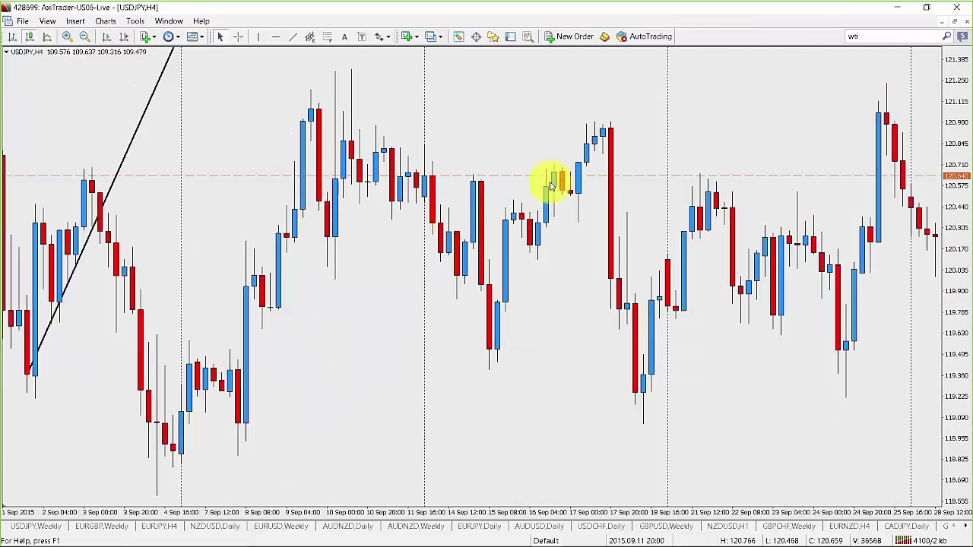
pyautogui.scroll(3, 258, 142)
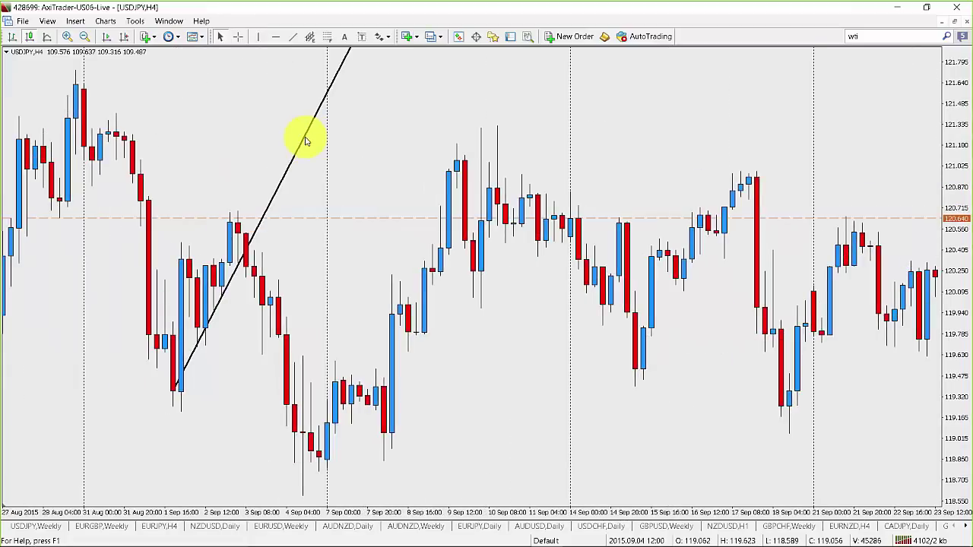
pyautogui.rightClick(307, 140)
pyautogui.click(341, 178)
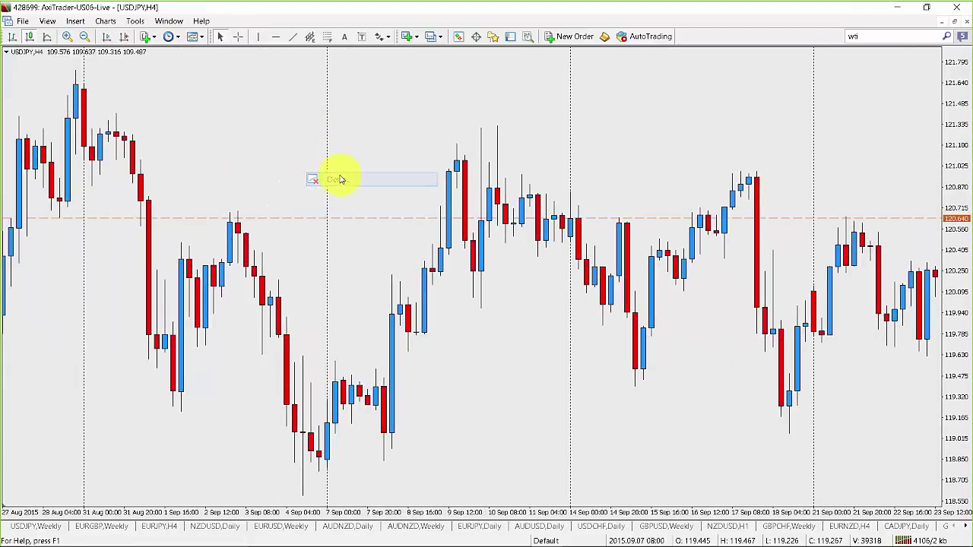
# Review the USDJPY H4 candles from September 2015 forward to the annotated January 2016 example
pyautogui.scroll(-20, 217, 259)
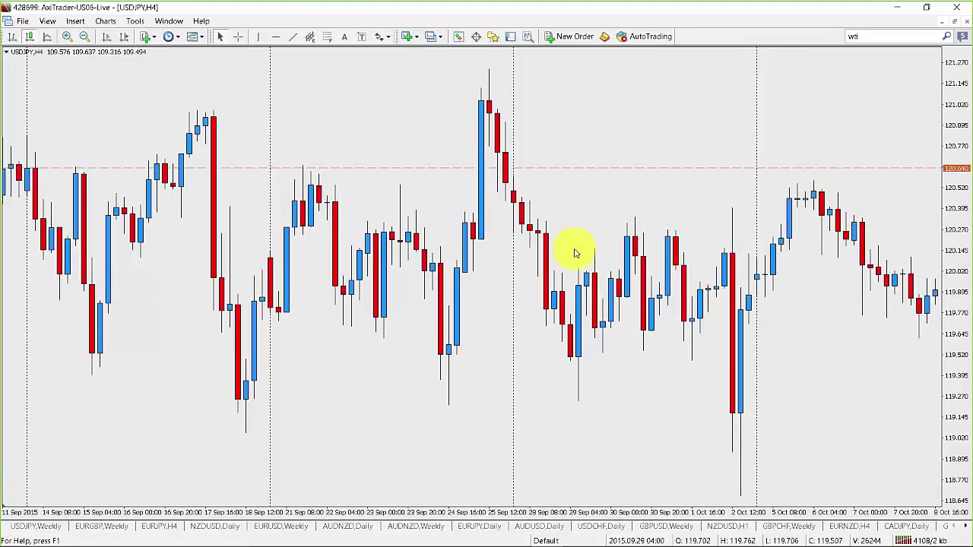
pyautogui.scroll(-20, 573, 310)
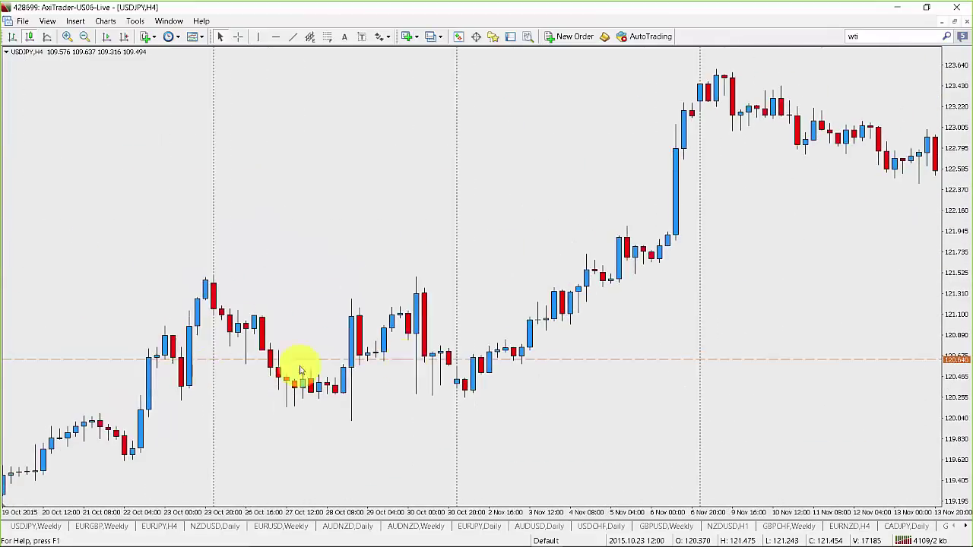
pyautogui.scroll(-15, 147, 274)
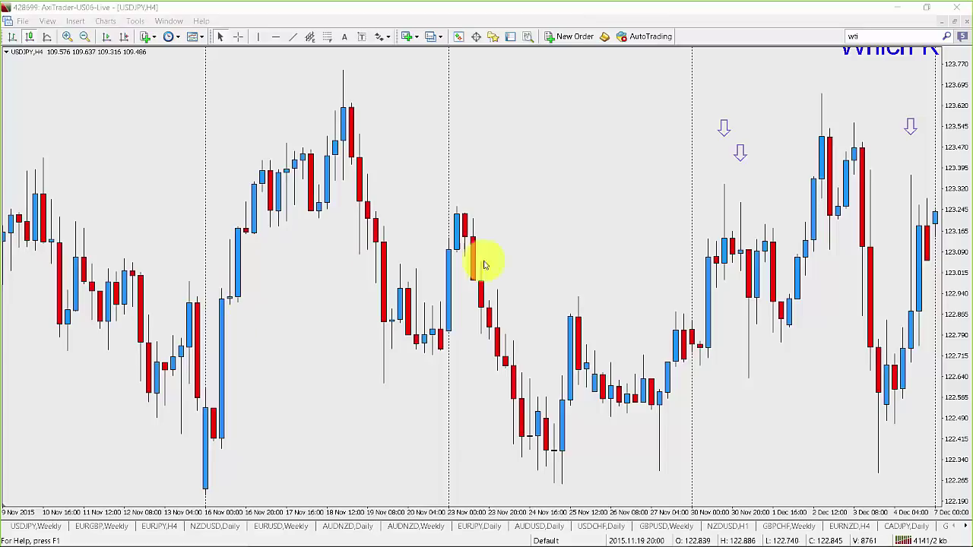
pyautogui.moveTo(486, 260); pyautogui.dragTo(311, 269)
pyautogui.moveTo(661, 195); pyautogui.dragTo(375, 251)
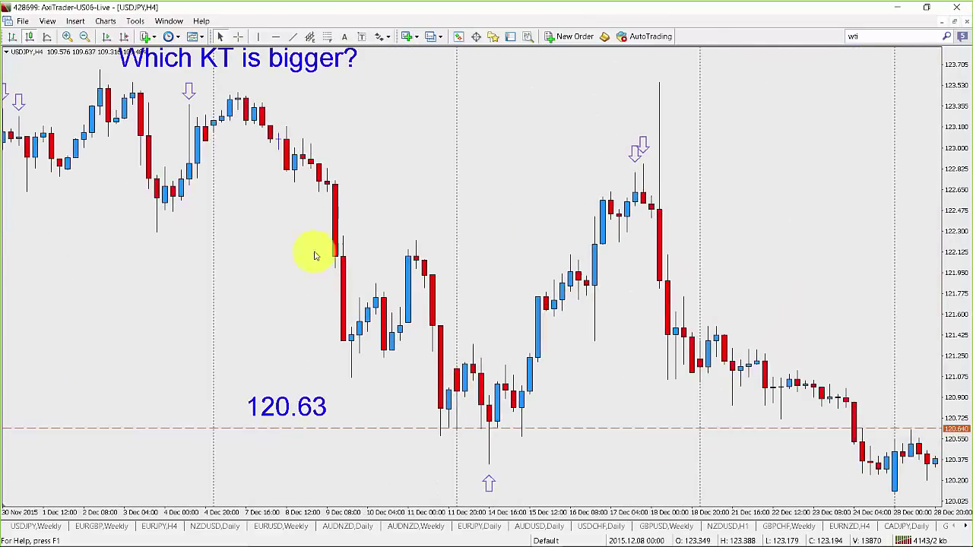
pyautogui.scroll(-5, 494, 217)
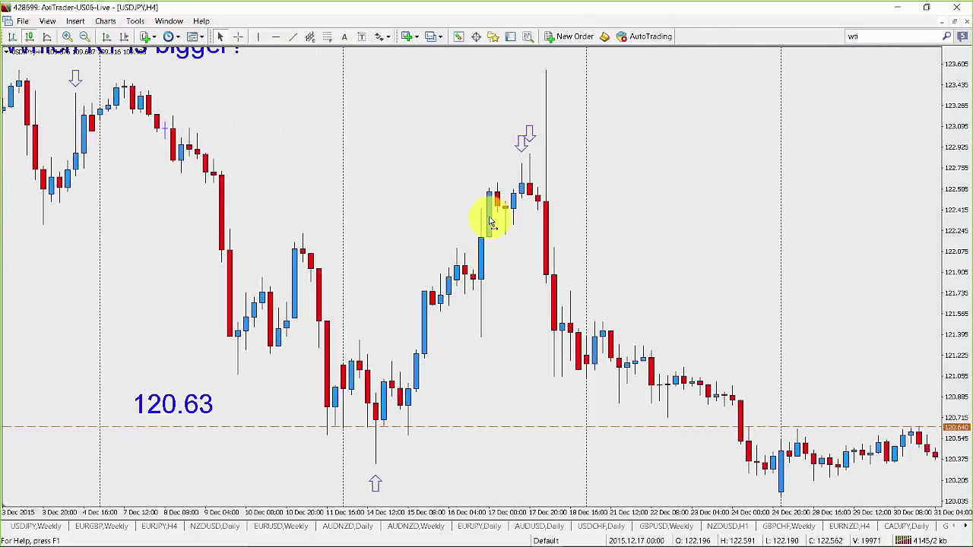
pyautogui.scroll(-1, 487, 222)
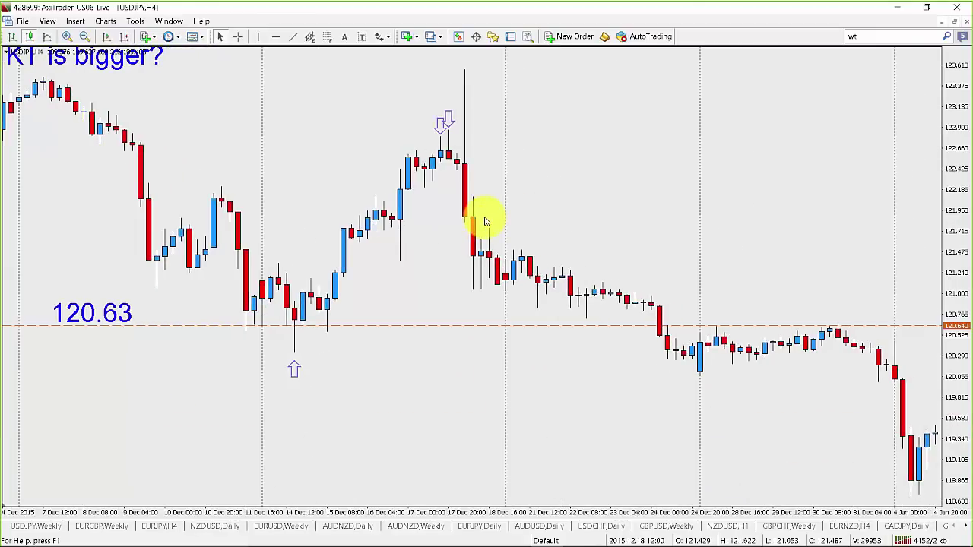
pyautogui.scroll(-7, 575, 217)
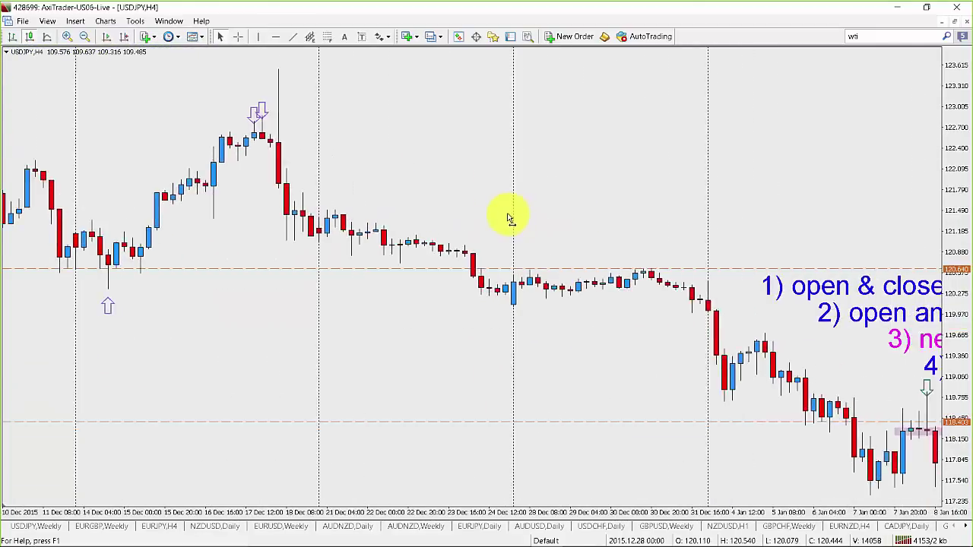
pyautogui.scroll(-13, 616, 228)
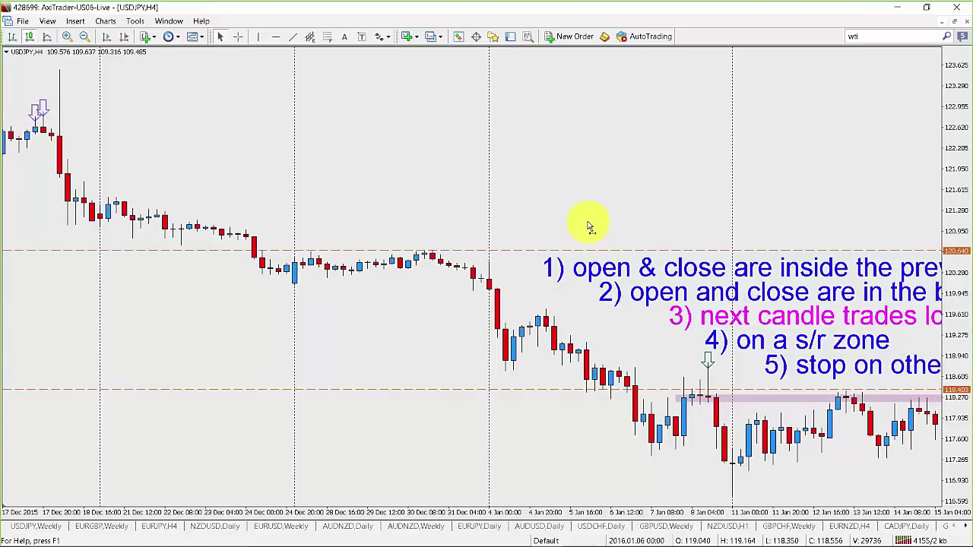
# Open the EURAUD H8 offline chart from the minimized chart windows and refresh its data
pyautogui.click(954, 21)
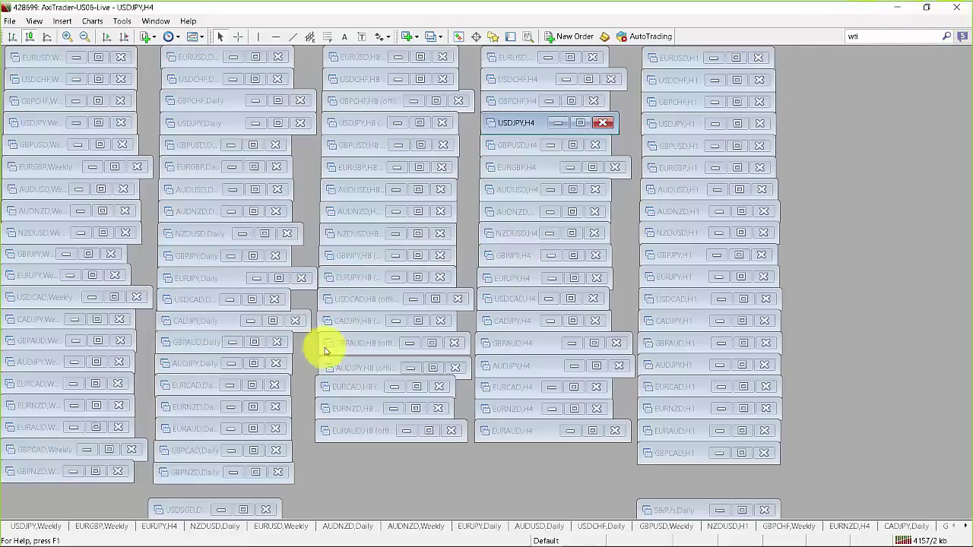
pyautogui.click(428, 430)
pyautogui.rightClick(469, 304)
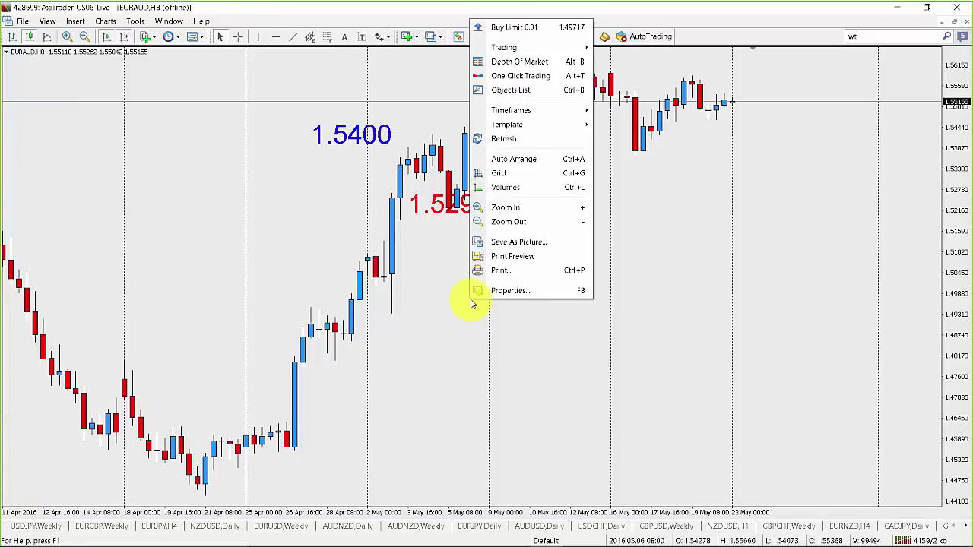
pyautogui.click(531, 139)
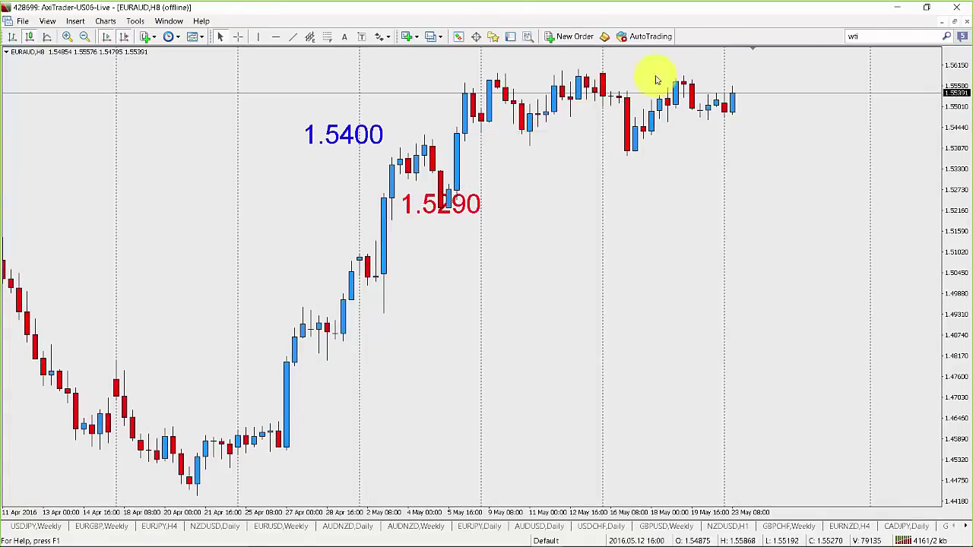
# Switch to the EURCAD H8 offline chart and refresh its data
pyautogui.click(954, 22)
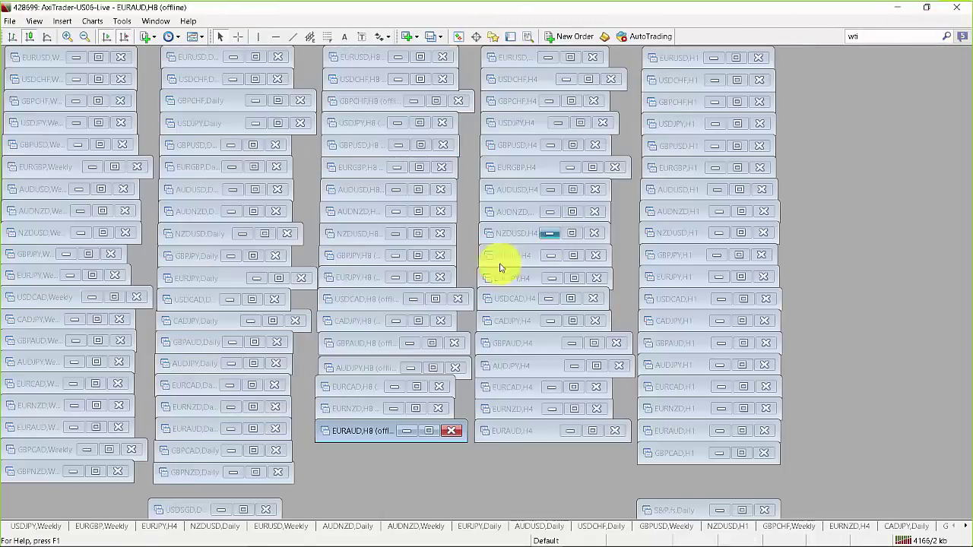
pyautogui.click(415, 386)
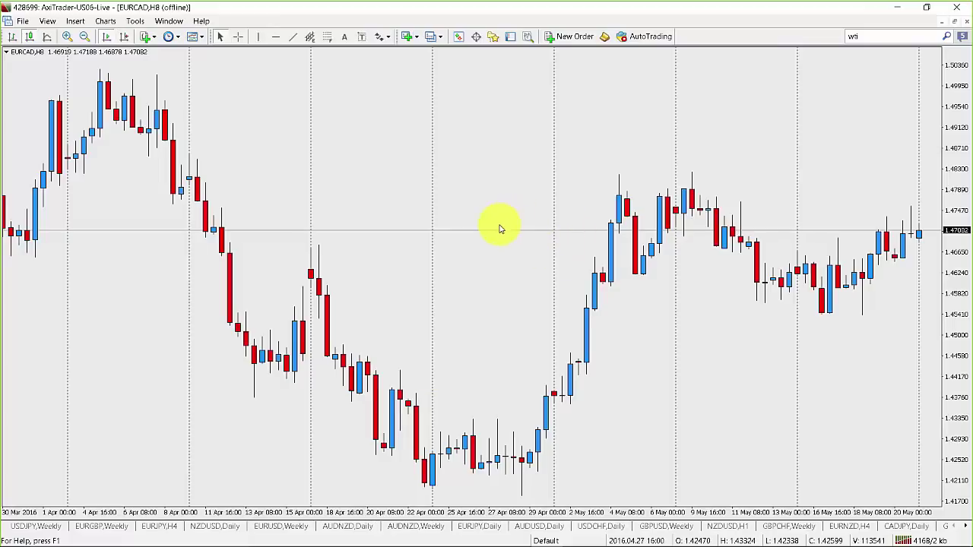
pyautogui.rightClick(494, 228)
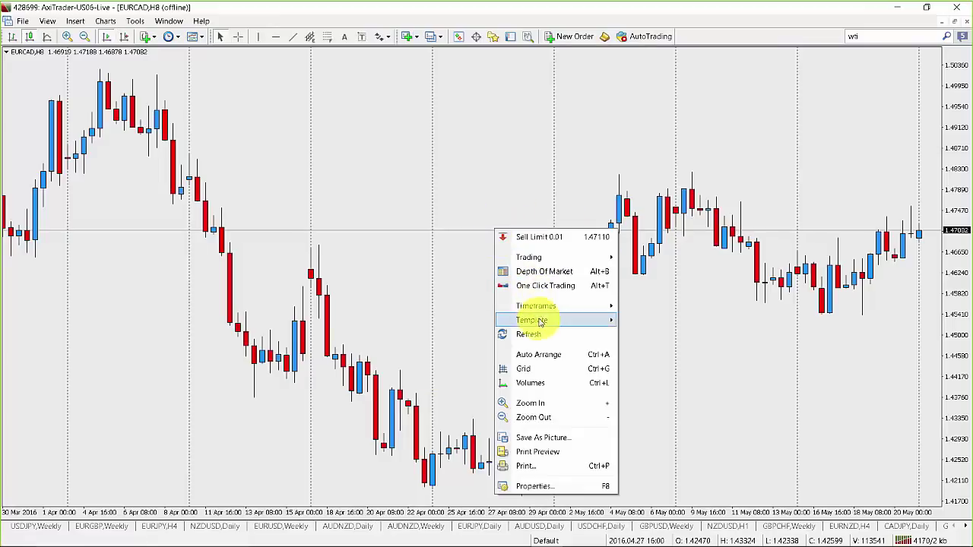
pyautogui.click(539, 336)
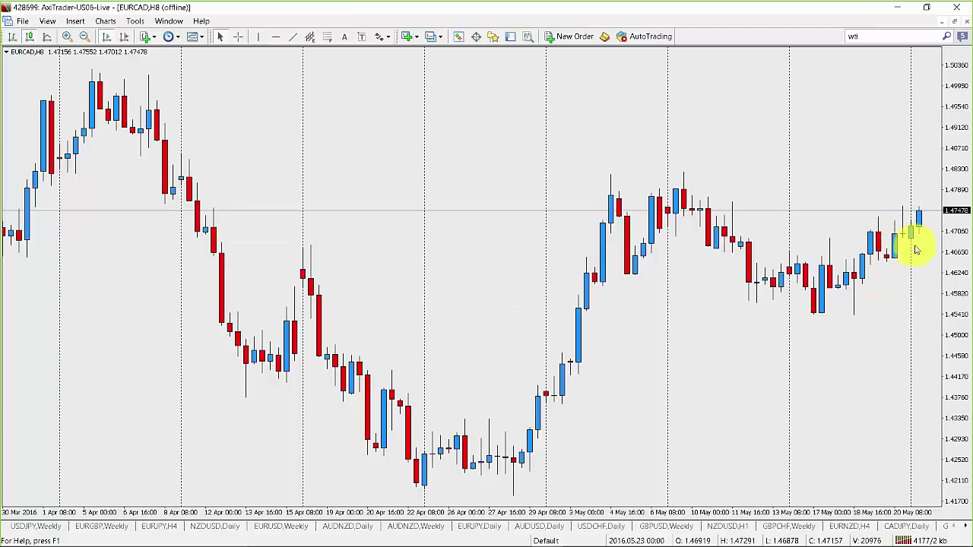
# Place a down arrow above the upper wick of the 20 May 2016 16:00 candle on the EURCAD H8 chart
pyautogui.moveTo(906, 237)
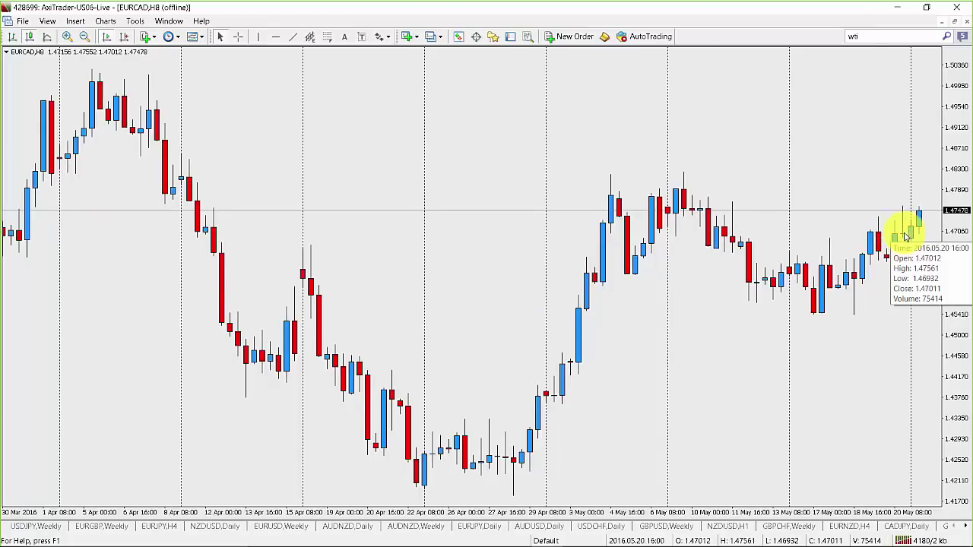
pyautogui.click(370, 40)
pyautogui.click(386, 96)
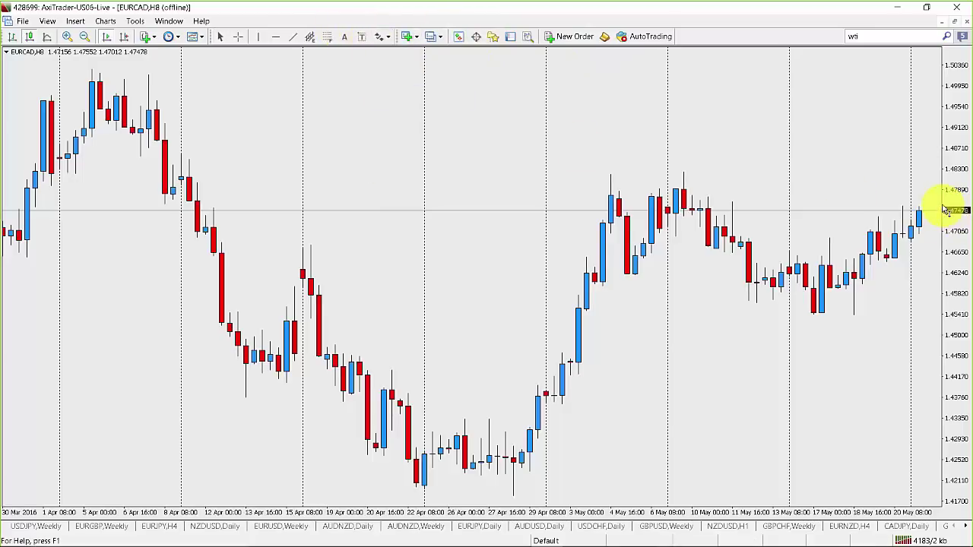
pyautogui.click(905, 207)
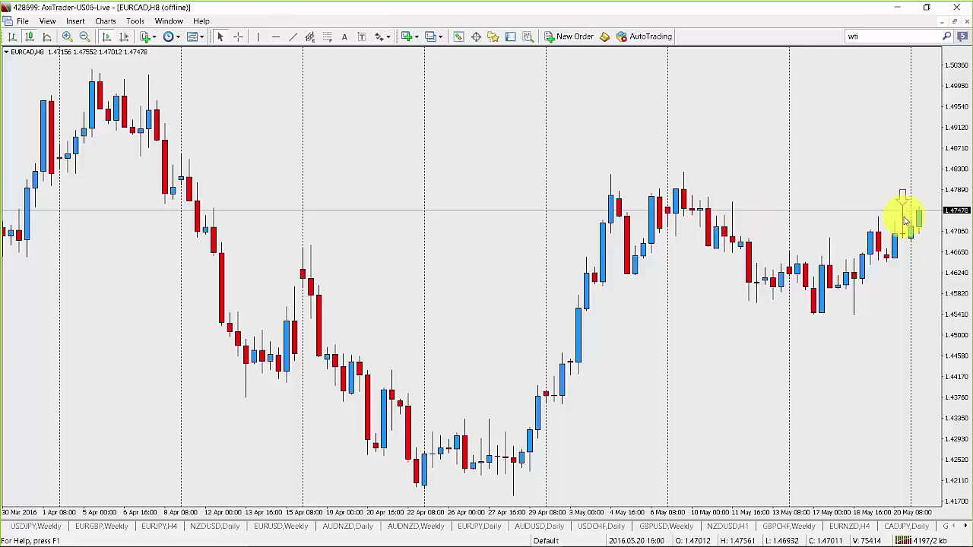
pyautogui.moveTo(905, 238)
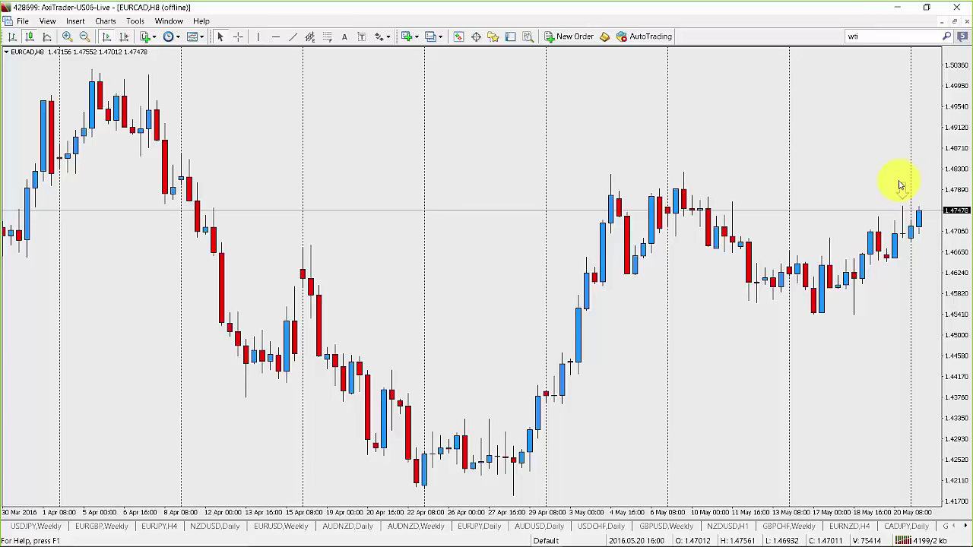
pyautogui.moveTo(904, 183)
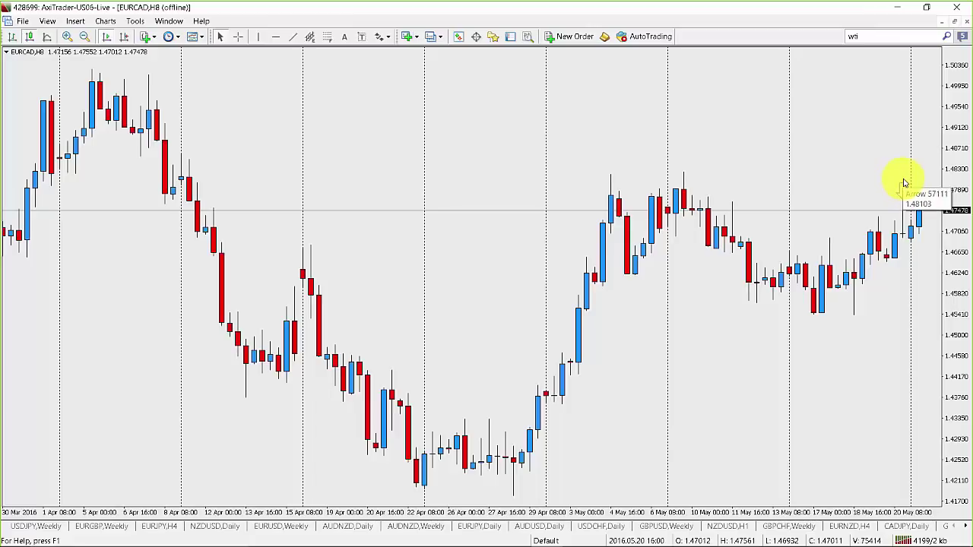
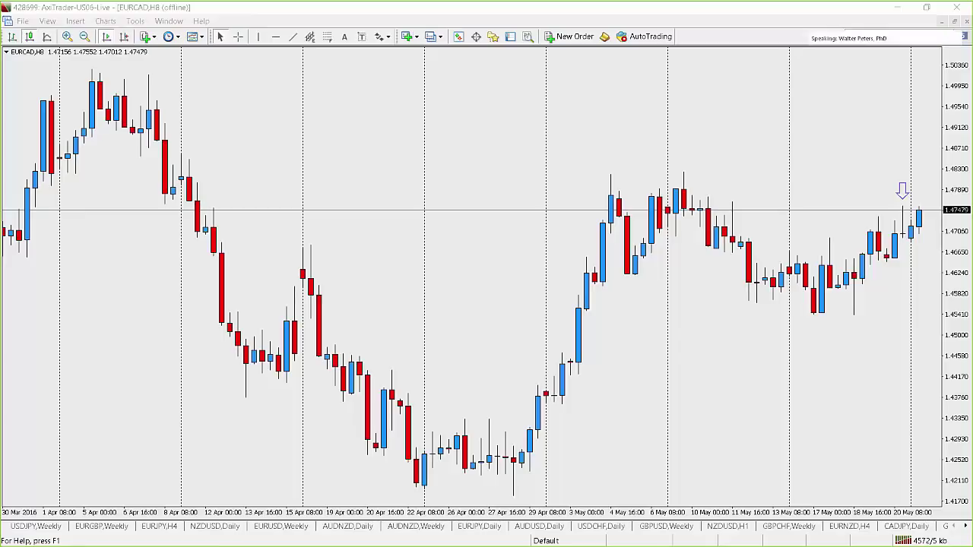
# Open the USDCAD H1 chart, draw a horizontal line at about 1.31557 along the recent highs, and examine the 23 May candles against it
pyautogui.click(955, 21)
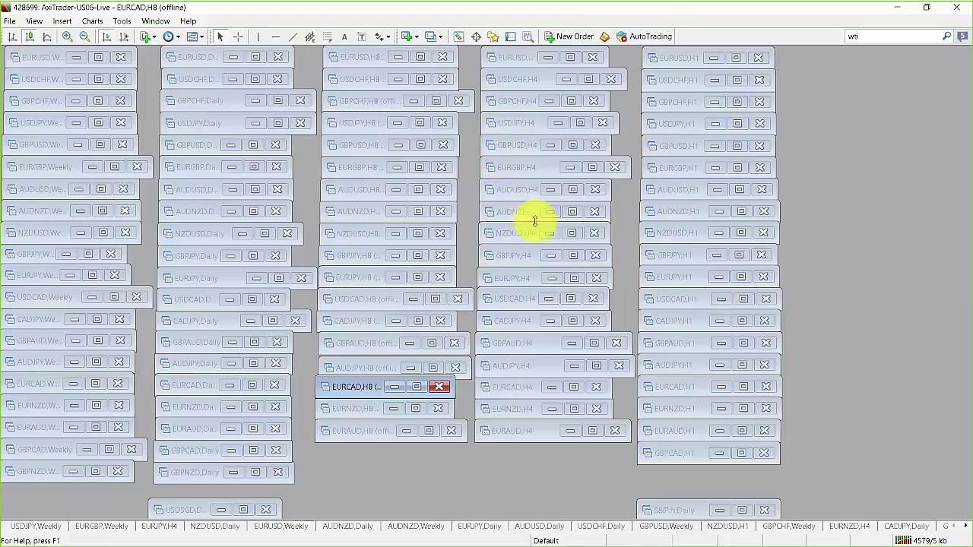
pyautogui.click(740, 299)
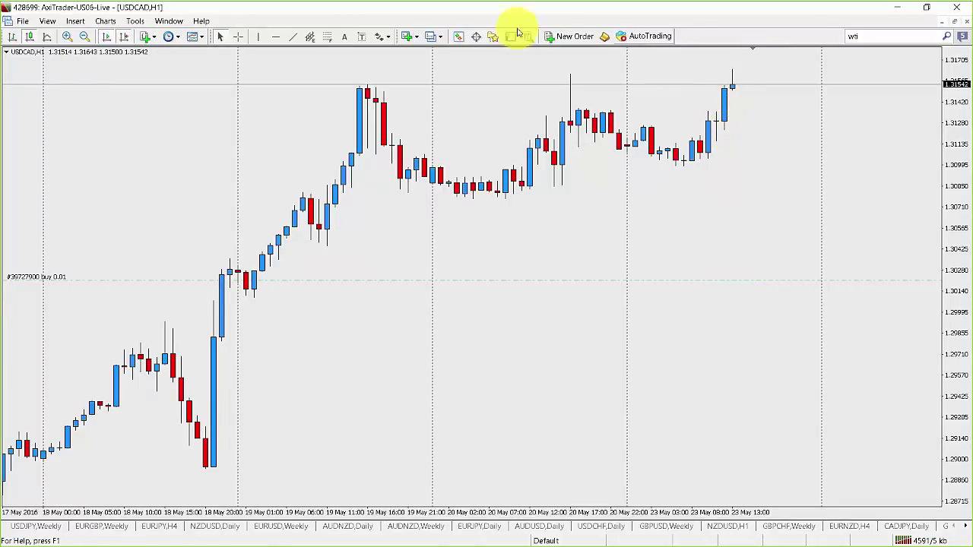
pyautogui.click(275, 36)
pyautogui.click(314, 82)
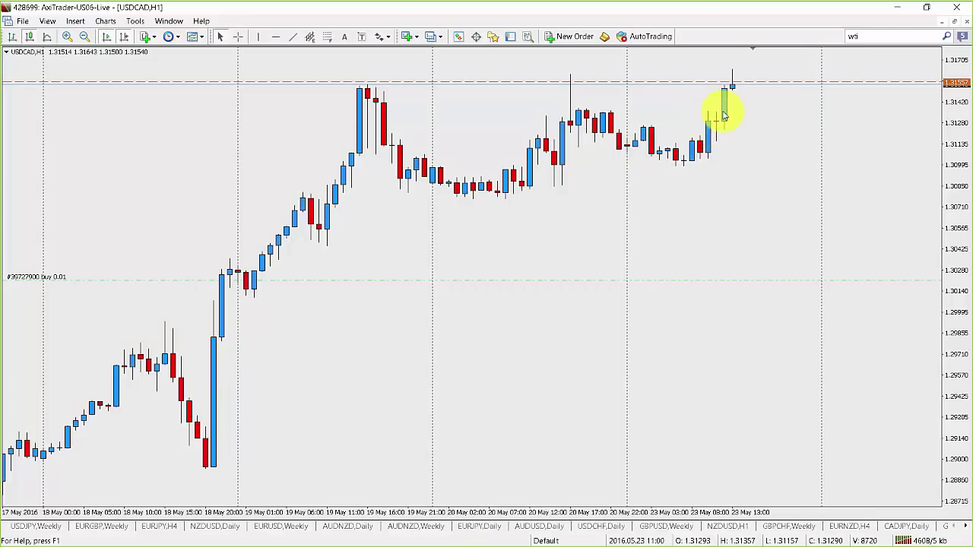
pyautogui.moveTo(734, 87)
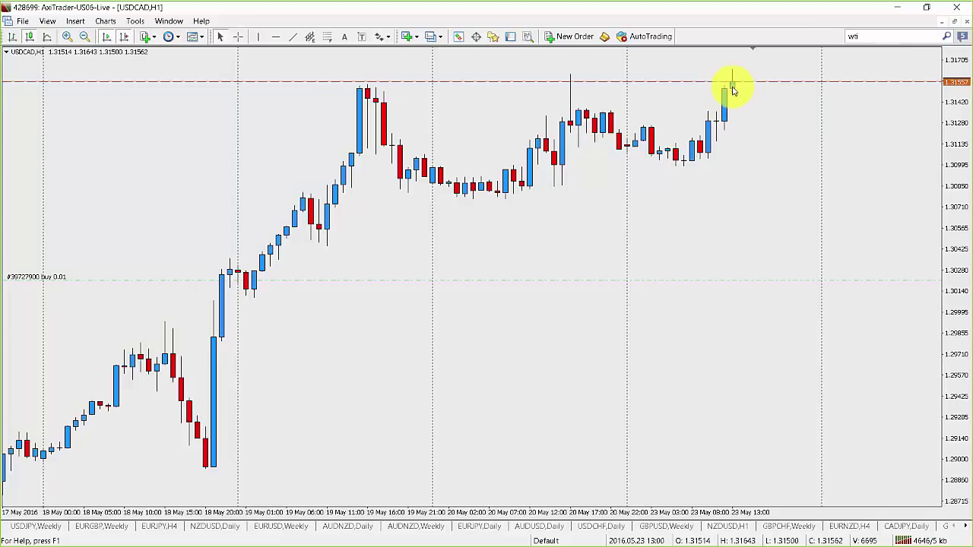
pyautogui.click(730, 85)
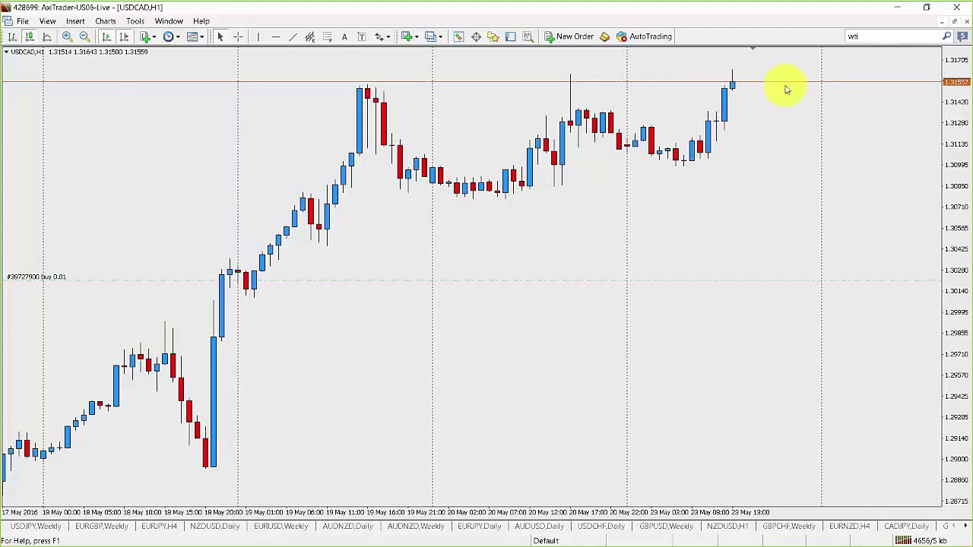
pyautogui.click(751, 101)
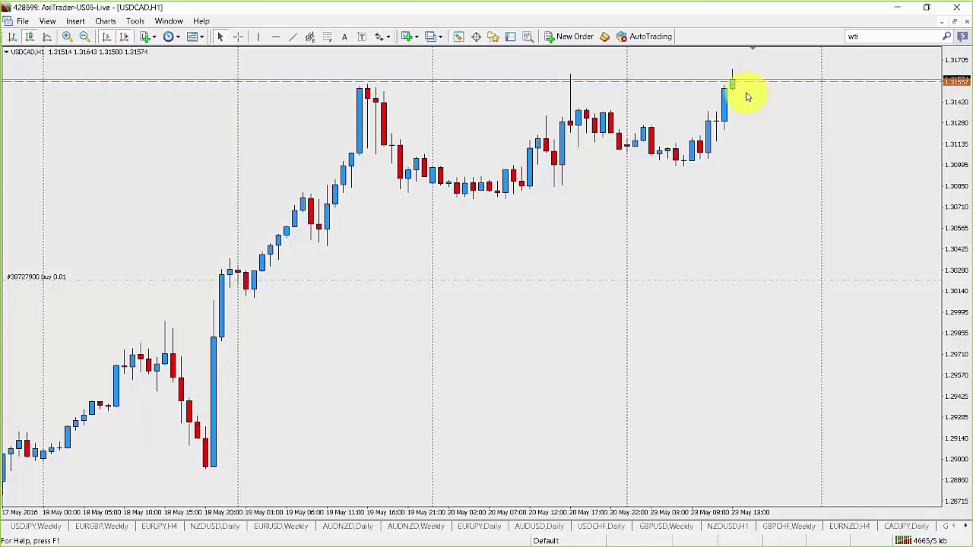
pyautogui.moveTo(731, 82)
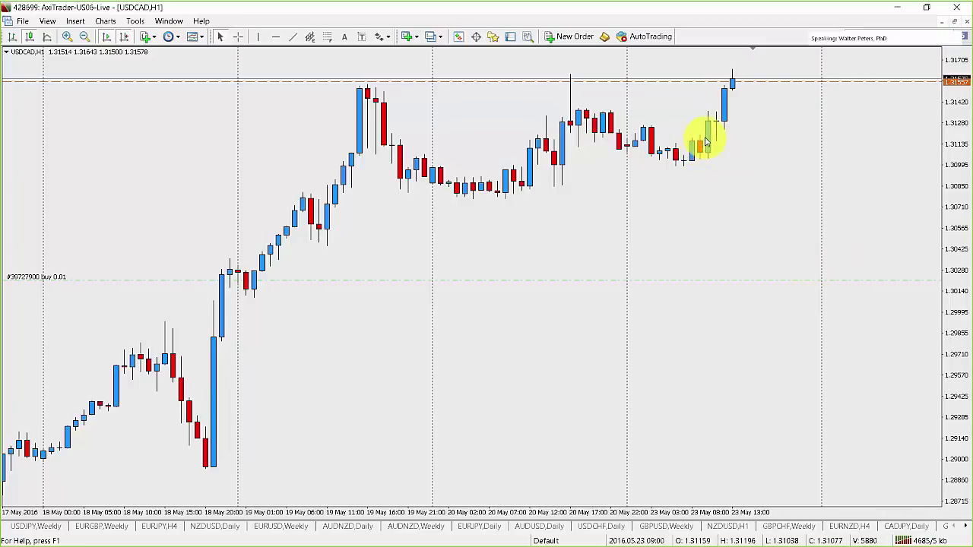
pyautogui.moveTo(713, 130)
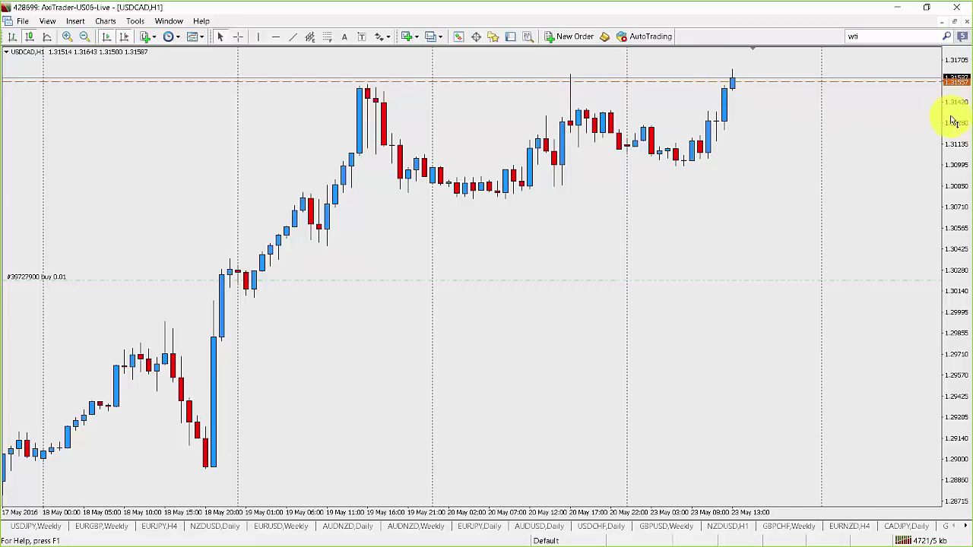
# Open the GBPUSD Daily chart and examine its latest candles up close, including those of 20 and 23 May 2016
pyautogui.click(942, 21)
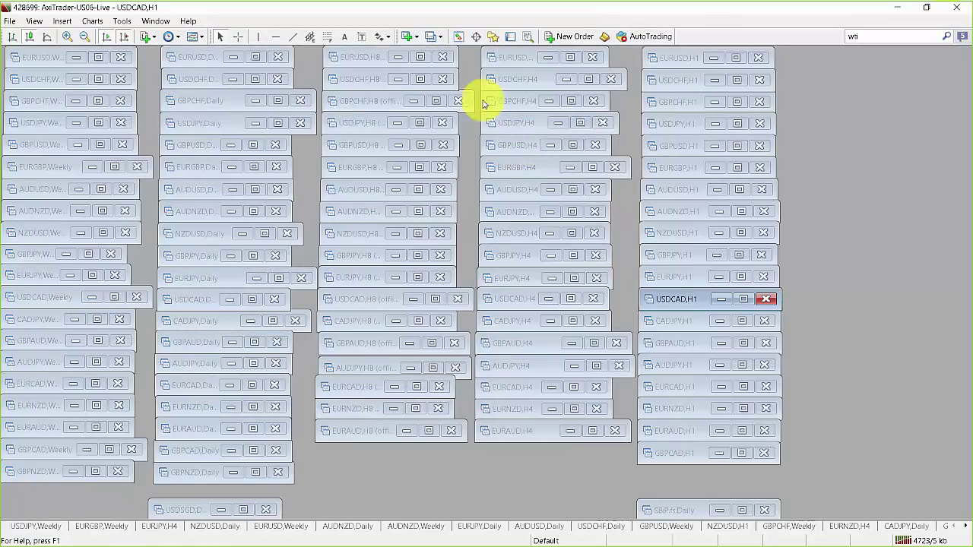
pyautogui.click(251, 144)
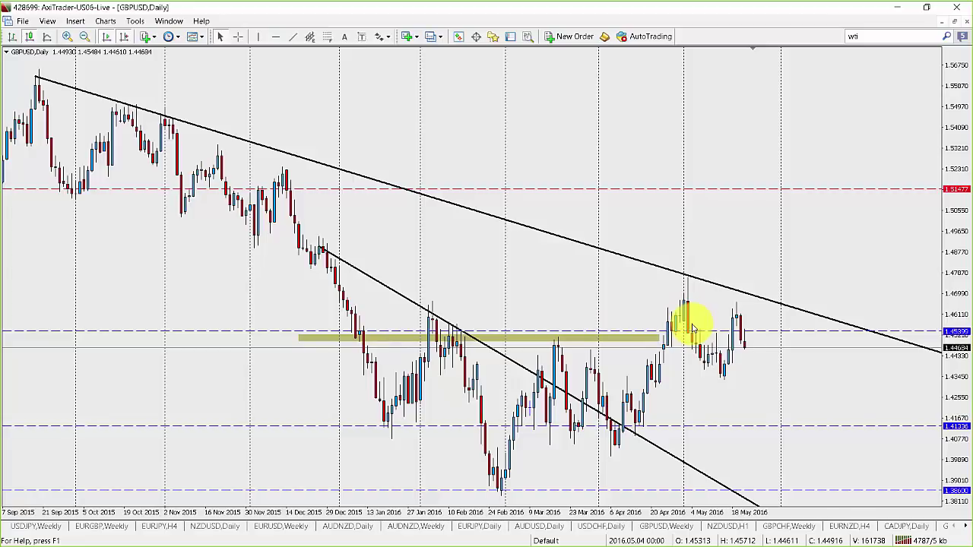
pyautogui.moveTo(737, 320)
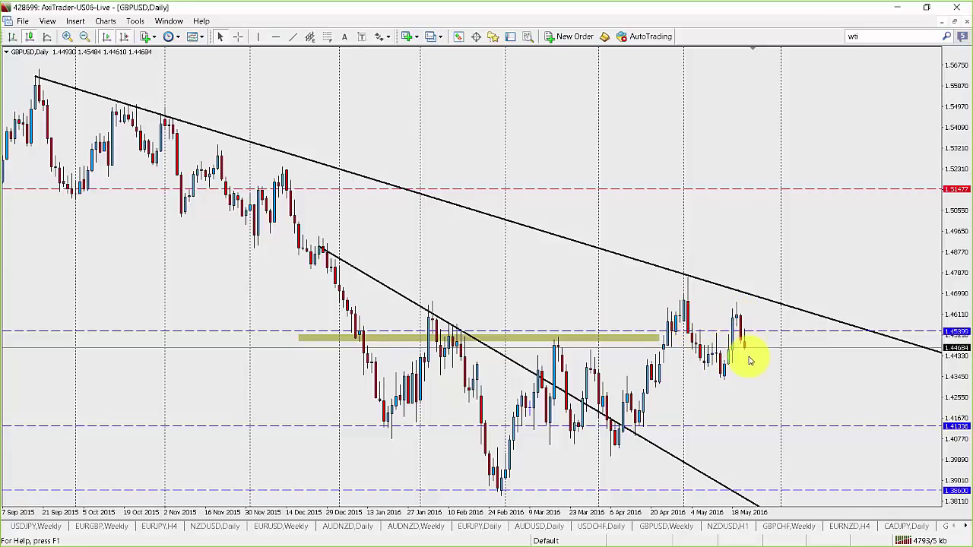
pyautogui.doubleClick(68, 38)
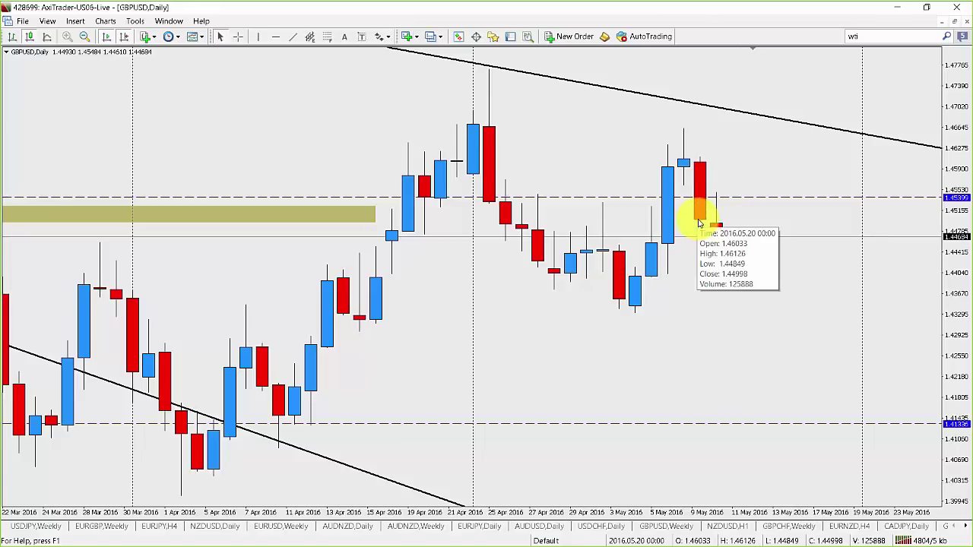
pyautogui.moveTo(719, 234)
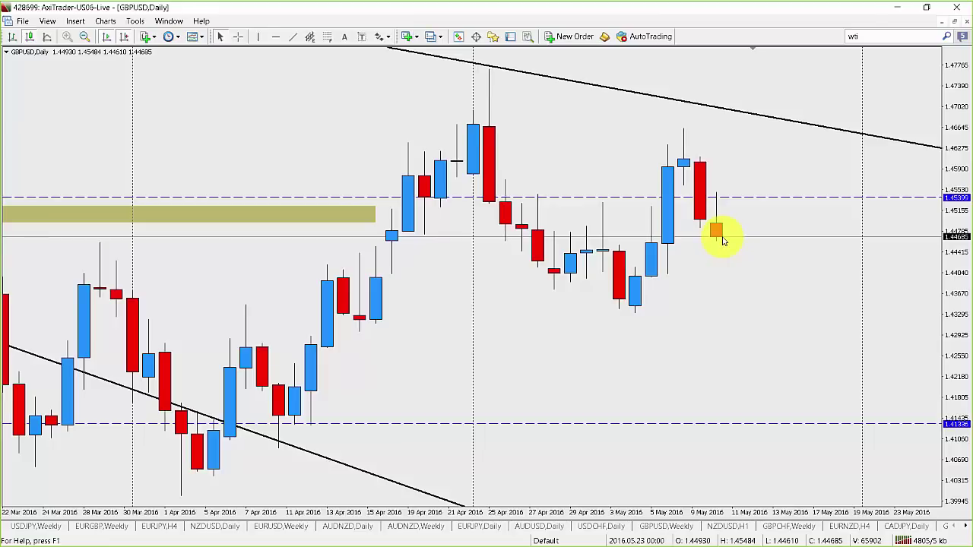